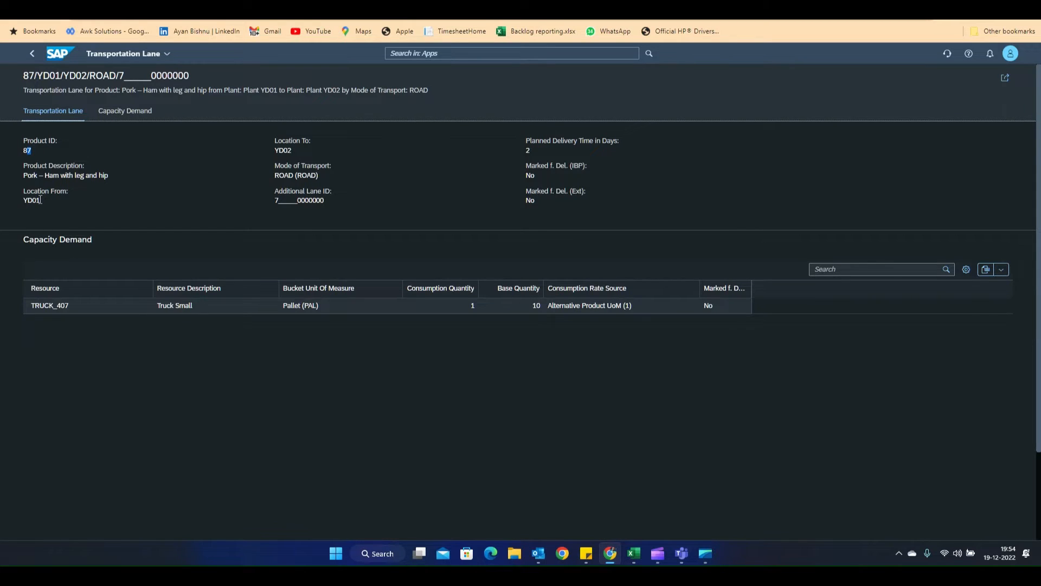
# Step: Review the source location YD01 and destination location YD02 of the transportation lane for product 87
pyautogui.moveTo(40, 200); pyautogui.dragTo(28, 200)
pyautogui.moveTo(274, 150); pyautogui.dragTo(285, 151)
# Step: Return to the home page and open Available-to-Deploy Profiles from the Order-Based Planning Configuration group
pyautogui.click(217, 8)
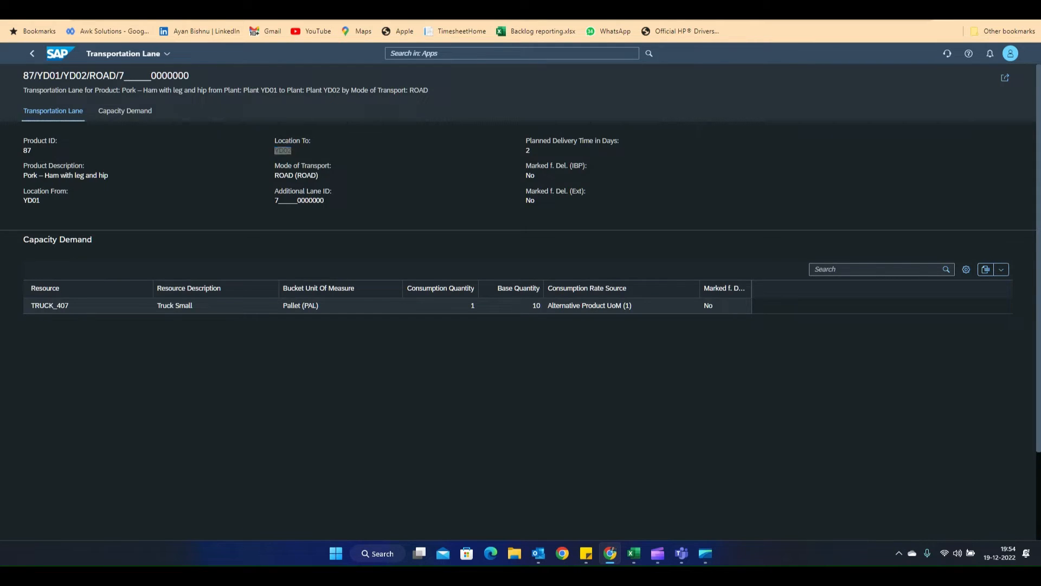
pyautogui.click(60, 60)
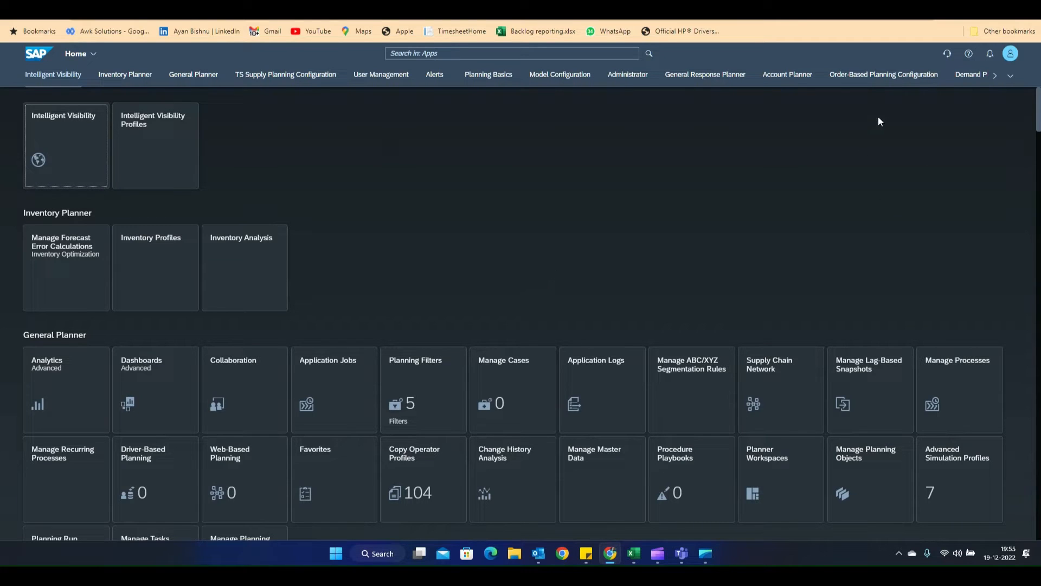
pyautogui.click(884, 74)
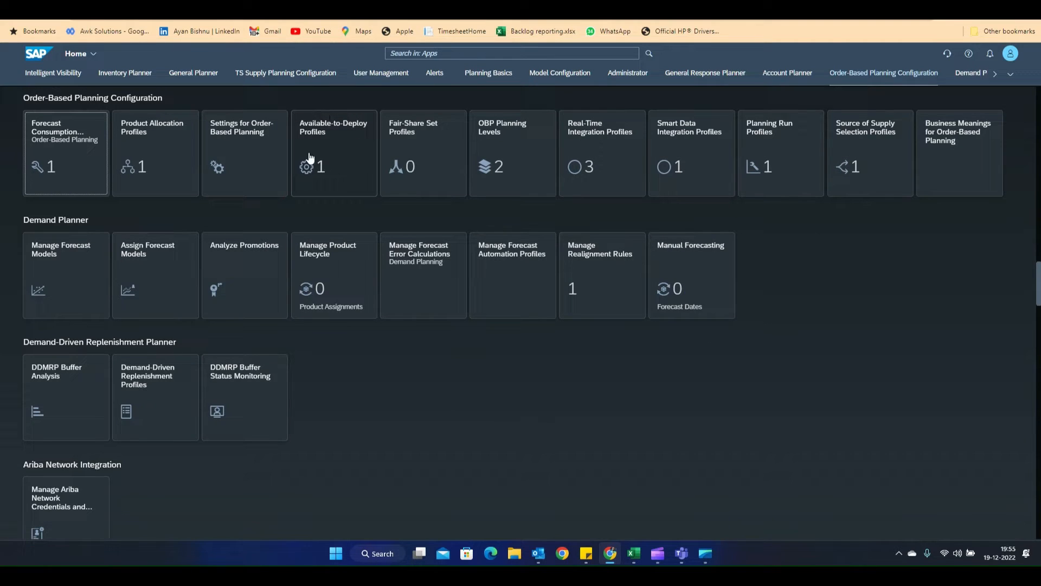
pyautogui.click(335, 143)
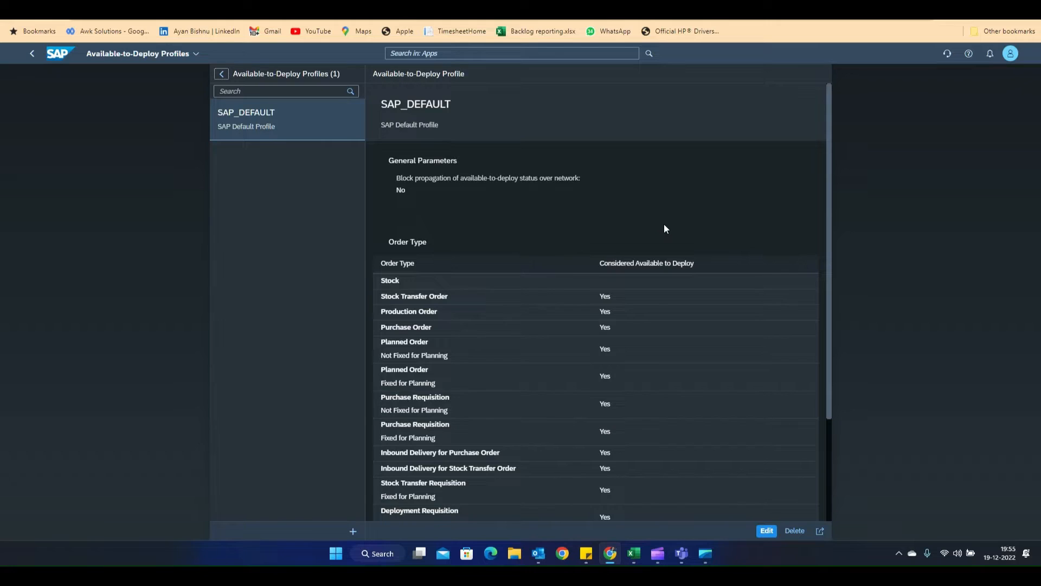
# Step: Put the SAP_DEFAULT profile in edit mode, examine which order types count as available to deploy, and leave without saving
pyautogui.scroll(-3, 666, 228)
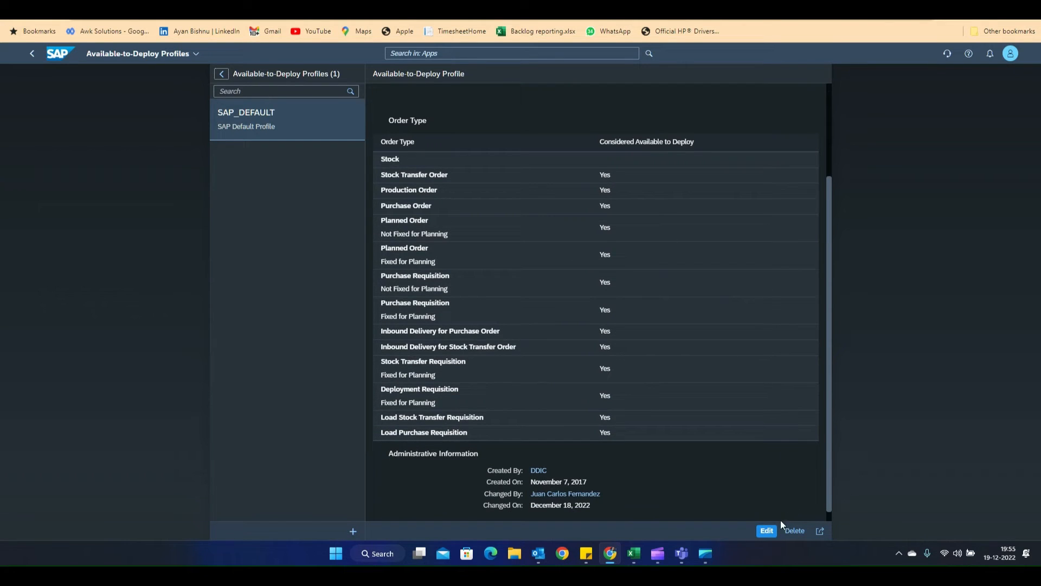
pyautogui.click(765, 532)
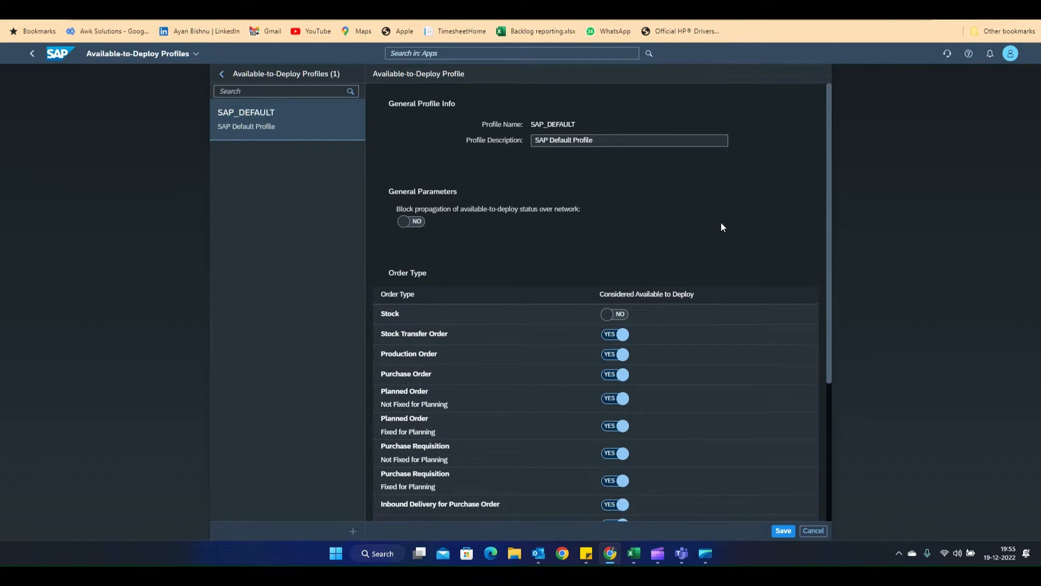
pyautogui.scroll(-1, 721, 222)
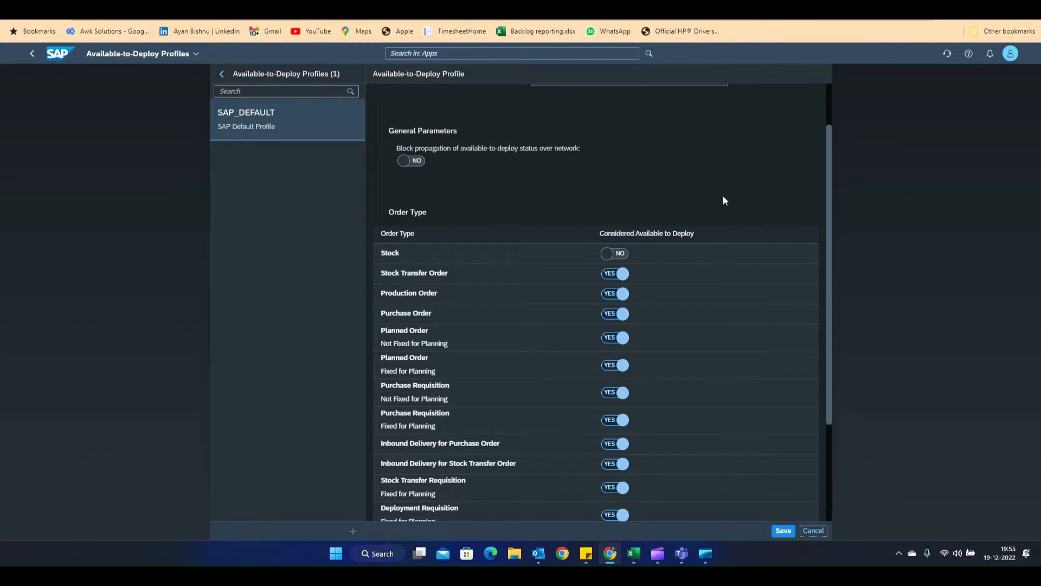
pyautogui.scroll(-1, 723, 197)
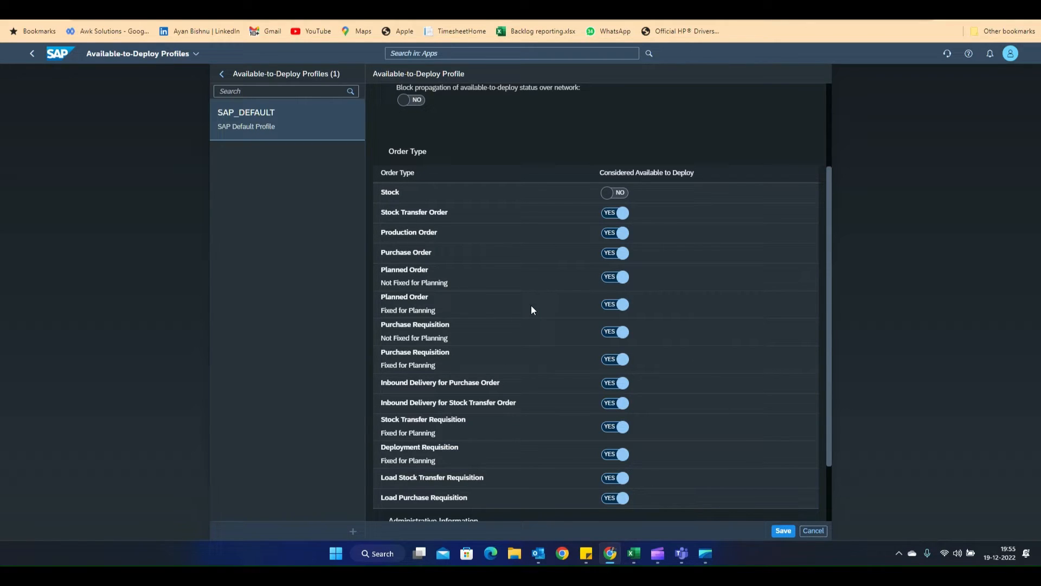
pyautogui.click(810, 531)
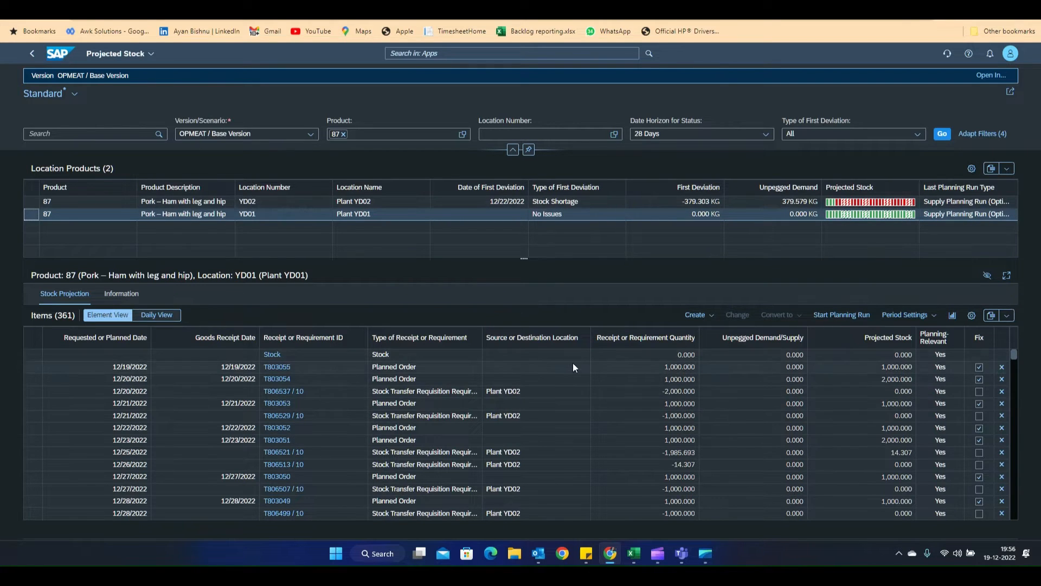
# Step: Examine the planned orders and stock transfer requisition requirements in the stock projection of product 87 at Plant YD01
pyautogui.click(417, 371)
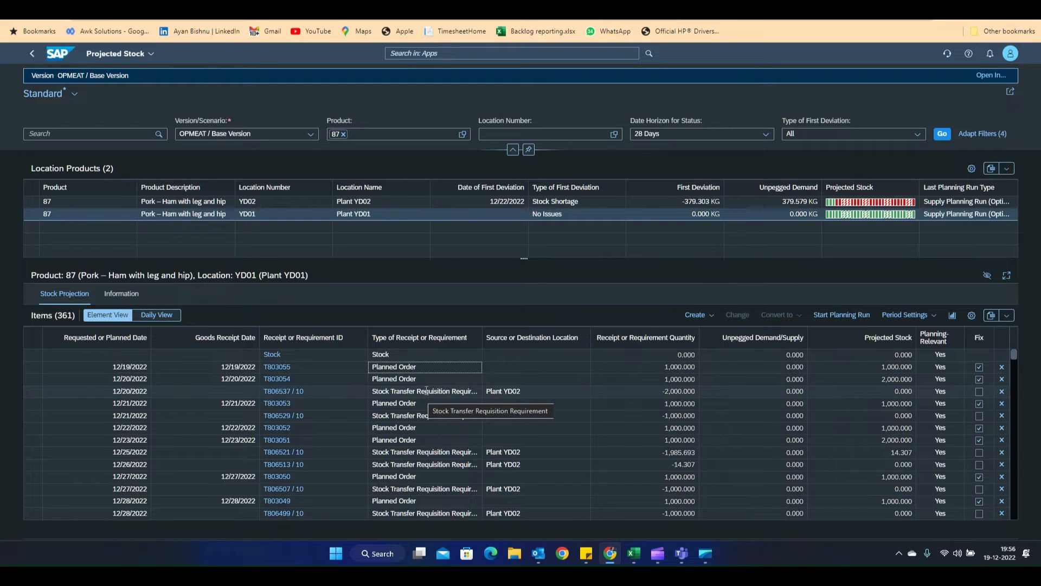
pyautogui.scroll(-5, 429, 401)
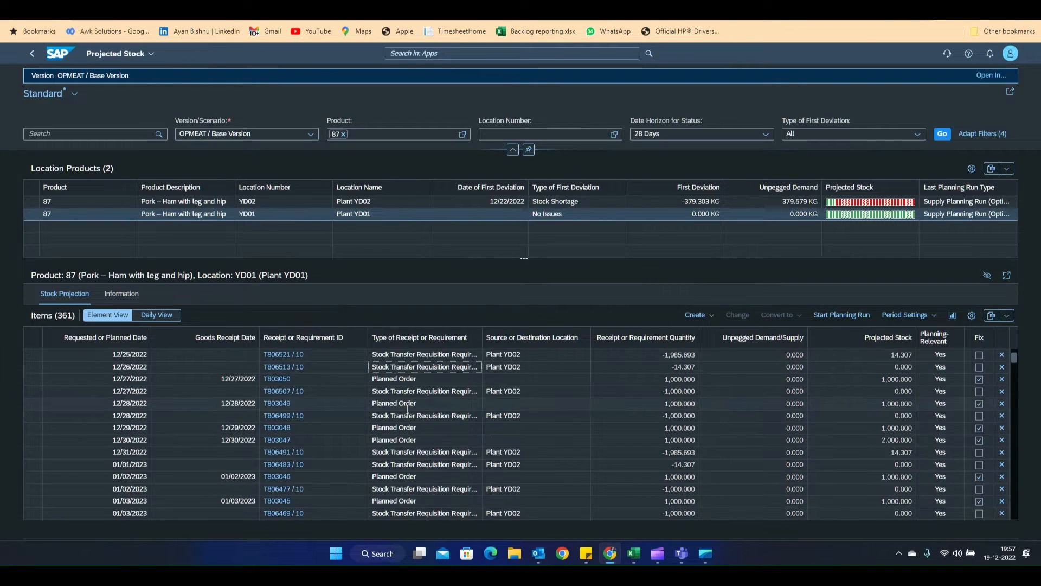
pyautogui.scroll(-10, 433, 415)
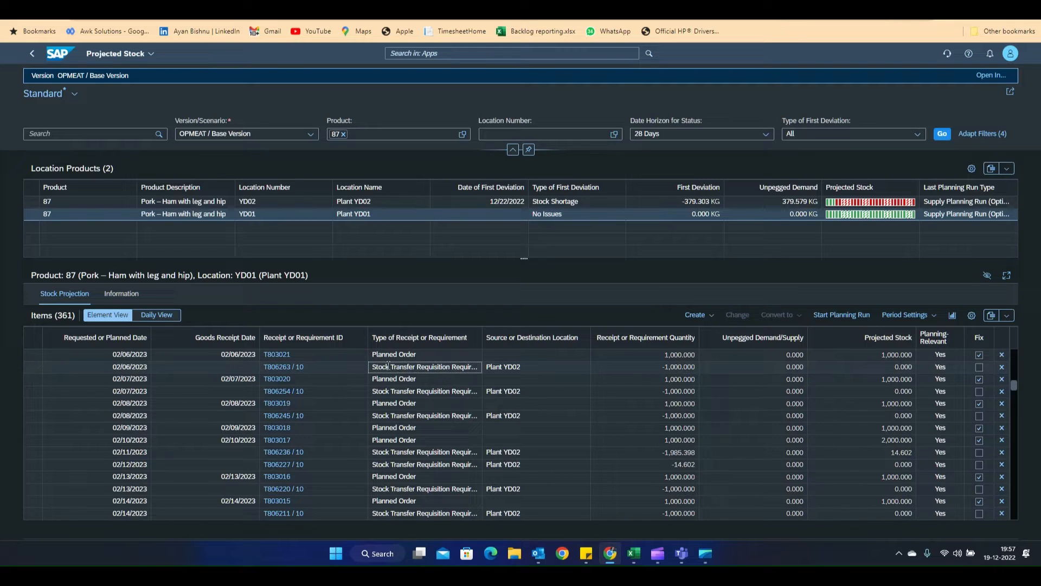
# Step: Switch to the OBP Supply Planning FG workbook in Excel and compare Distribution Demand (Lane) with Distribution Receipt (Lane) on the Deployment sheet
pyautogui.click(634, 556)
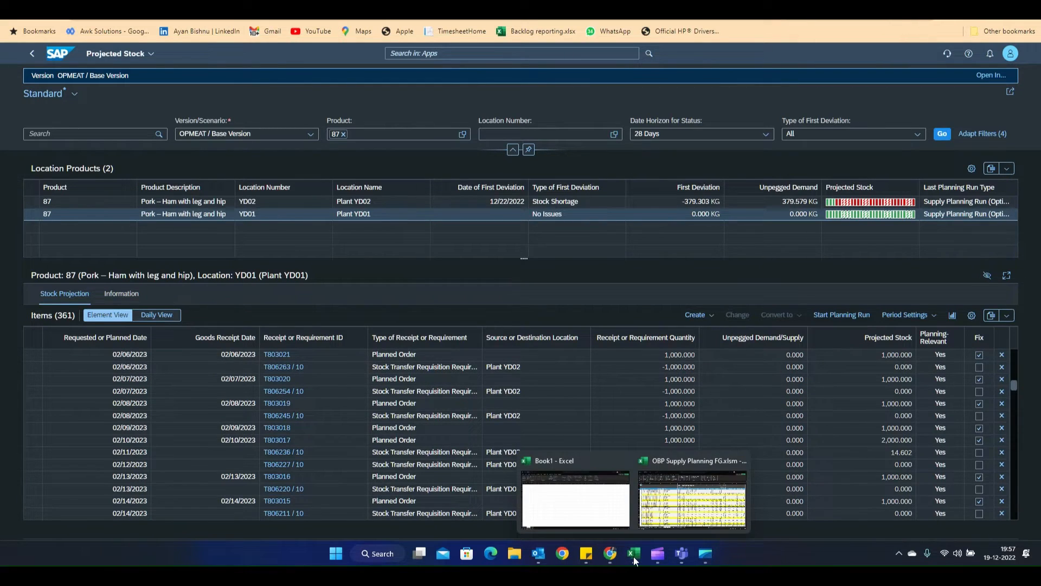
pyautogui.click(724, 491)
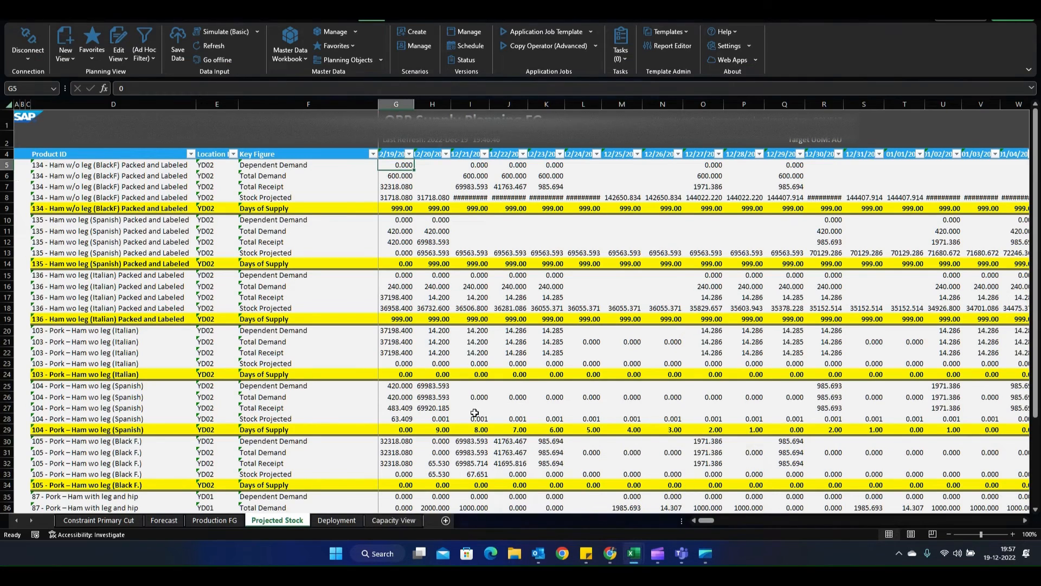
pyautogui.click(336, 520)
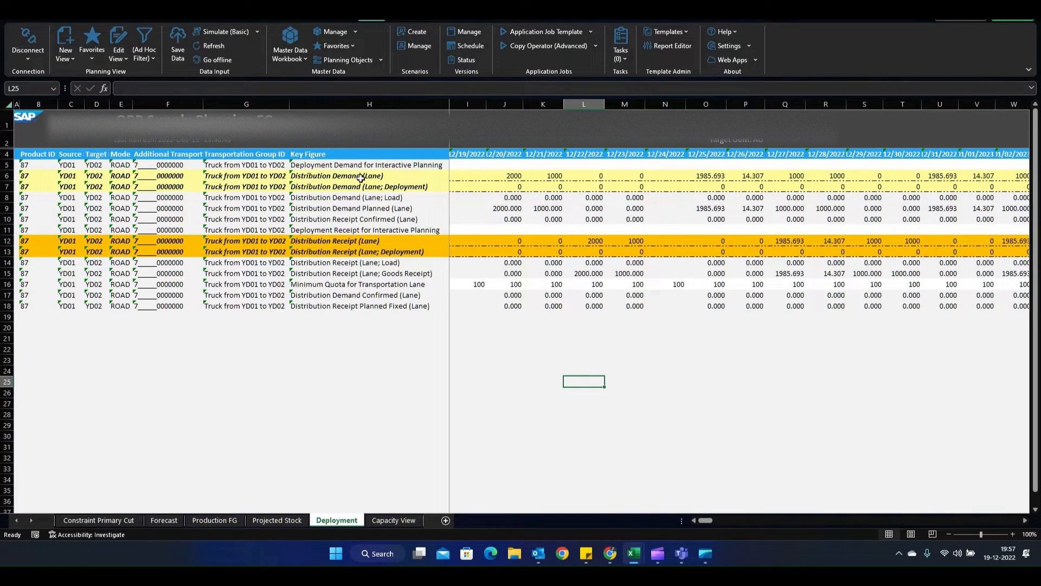
pyautogui.moveTo(312, 179); pyautogui.dragTo(557, 177)
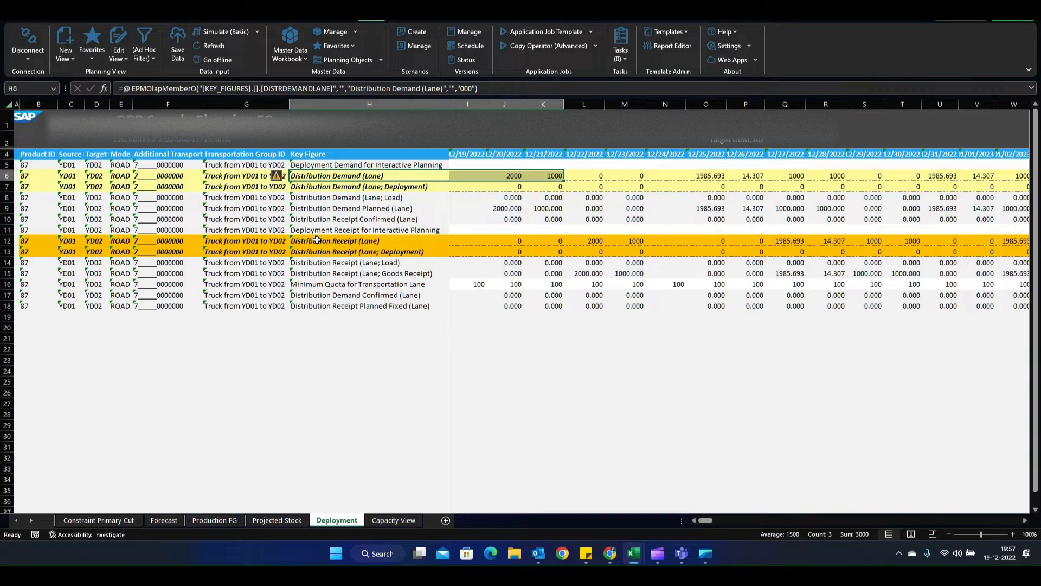
pyautogui.keyDown('ctrl'); pyautogui.moveTo(317, 241); pyautogui.dragTo(621, 242); pyautogui.keyUp('ctrl')
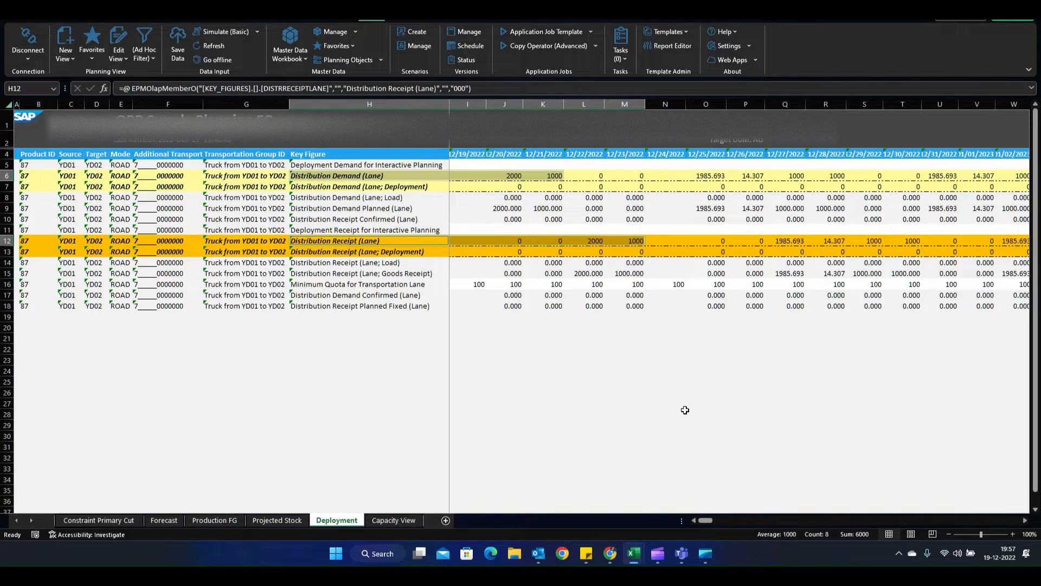
# Step: Switch back to SAP IBP in the browser and open Application Jobs from the General Planner group on the home page
pyautogui.click(610, 554)
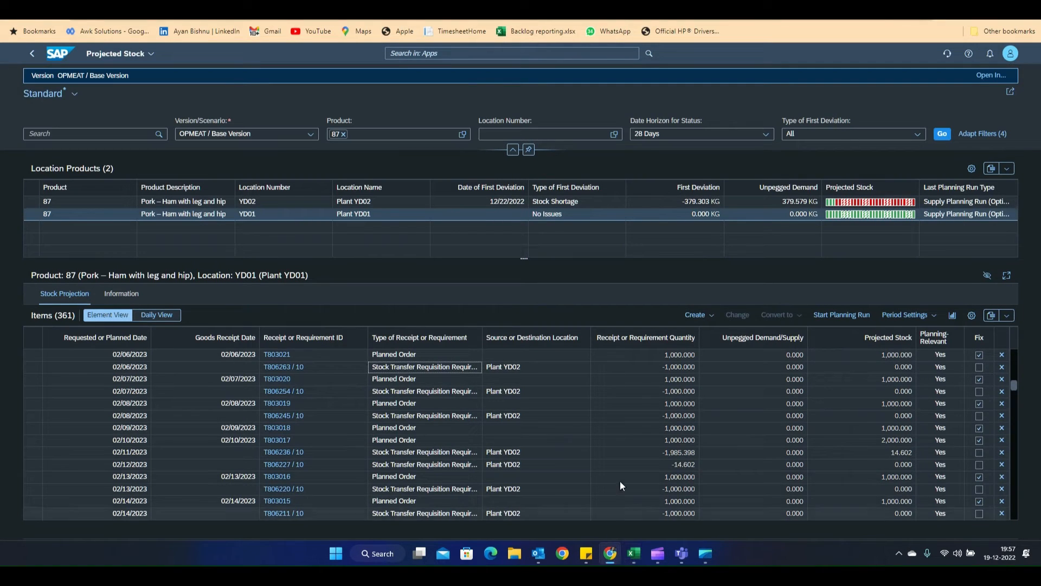
pyautogui.click(591, 3)
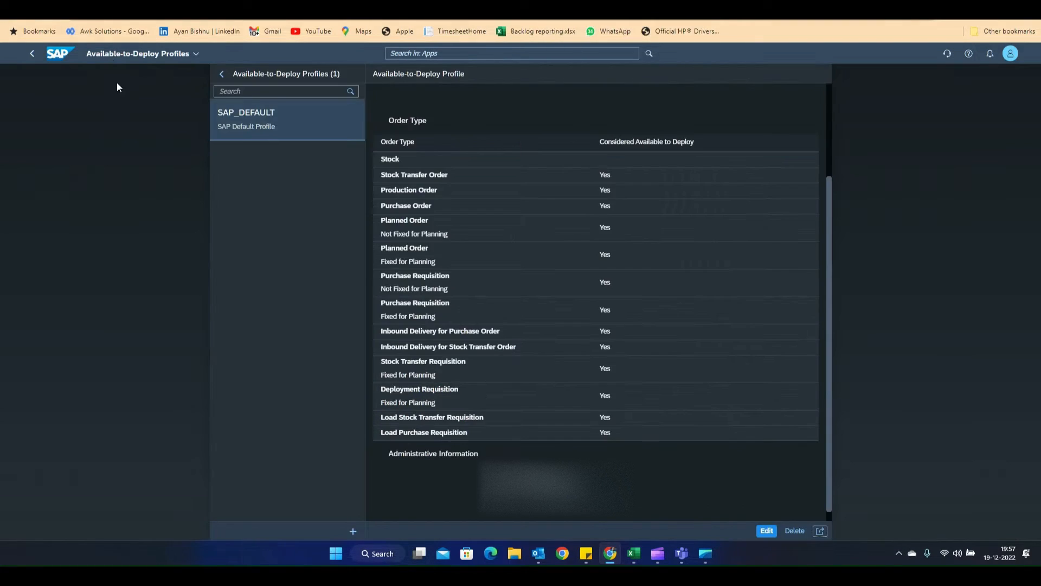
pyautogui.click(57, 56)
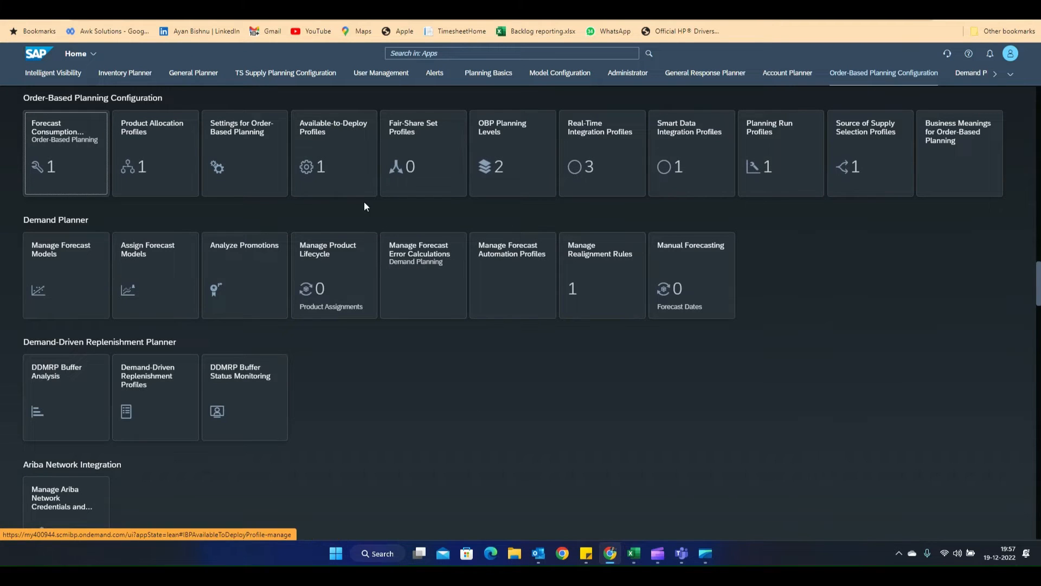
pyautogui.scroll(-5, 427, 175)
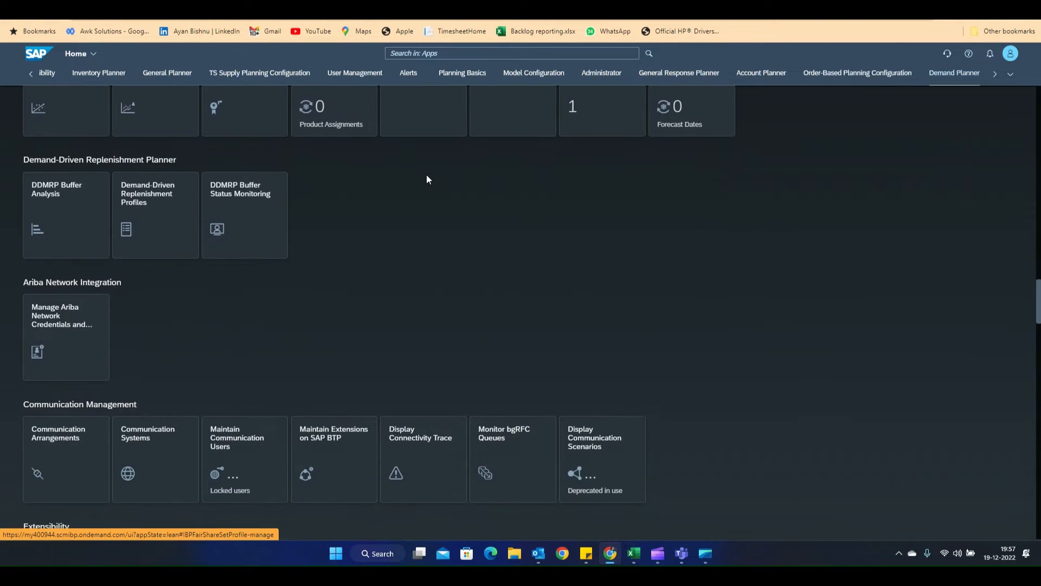
pyautogui.scroll(20, 427, 176)
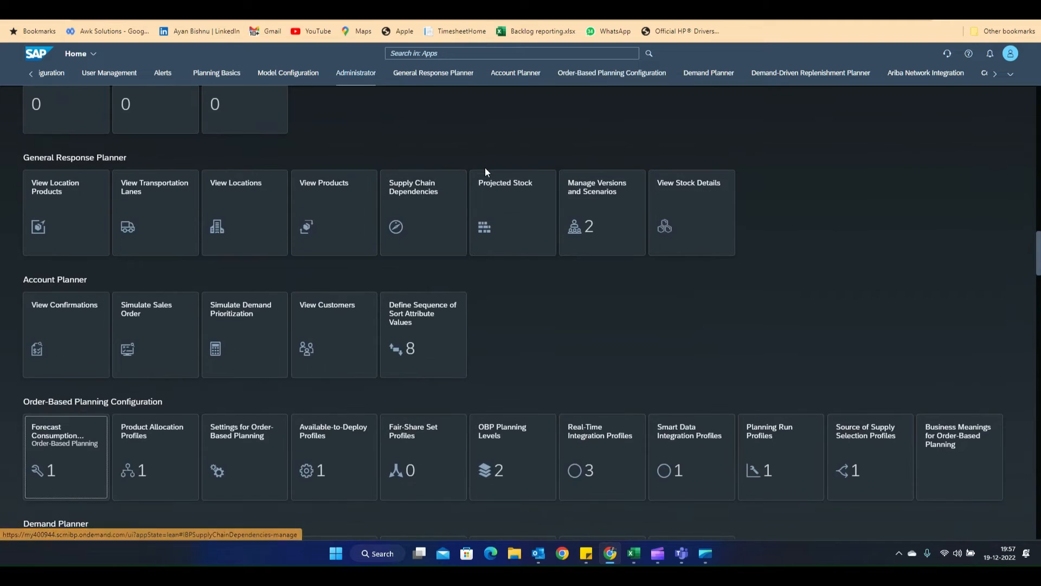
pyautogui.scroll(2, 484, 178)
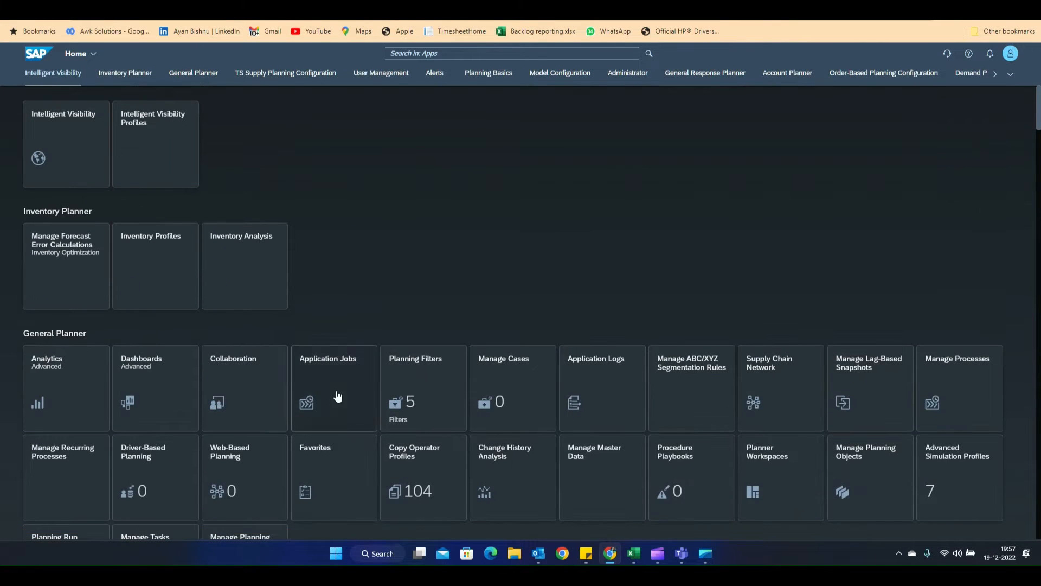
pyautogui.click(336, 366)
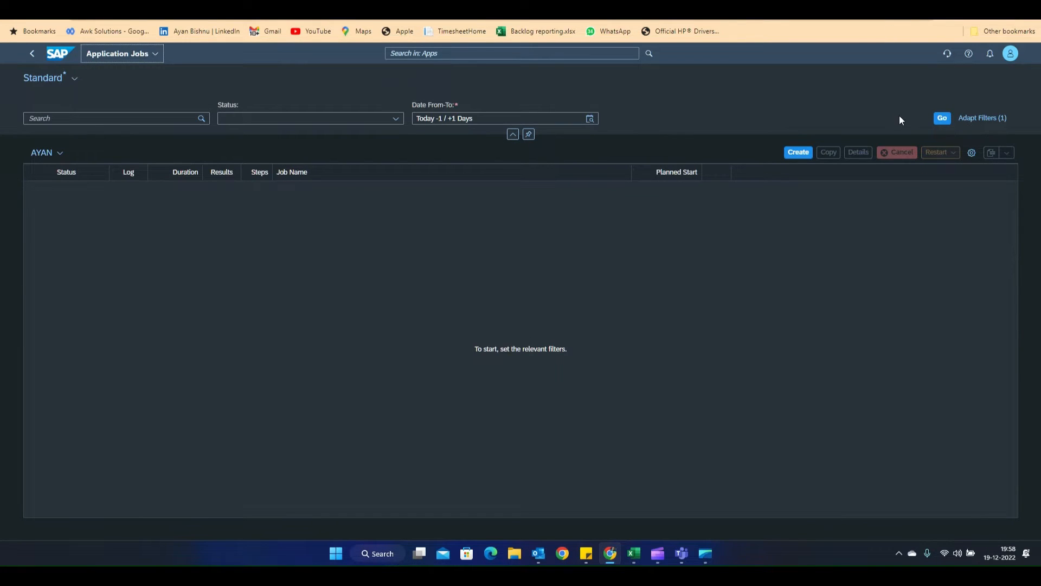
# Step: Create a new application job using the Run Deployment Optimizer job template
pyautogui.click(797, 152)
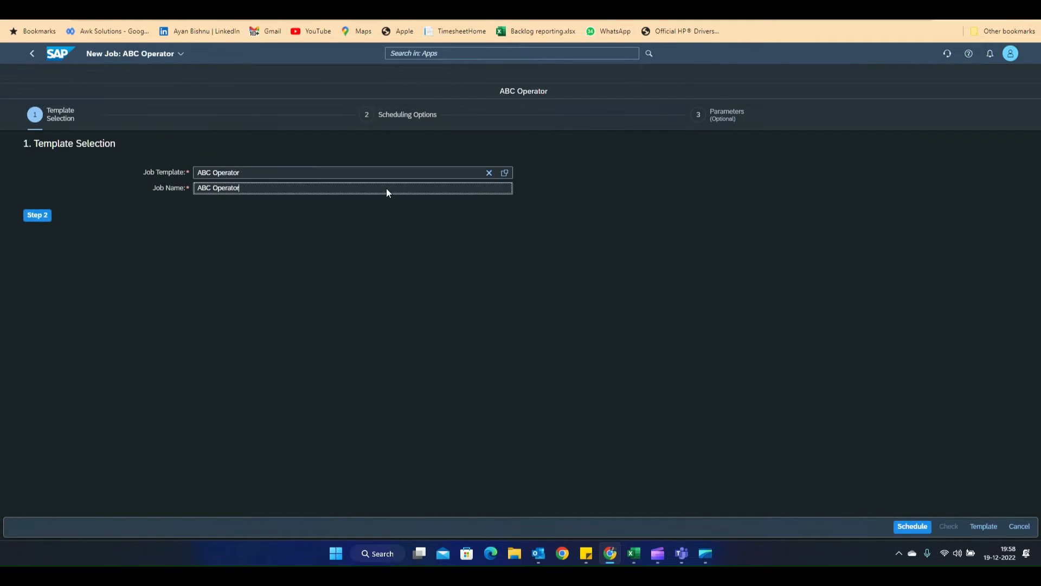
pyautogui.click(488, 173)
pyautogui.write('de')
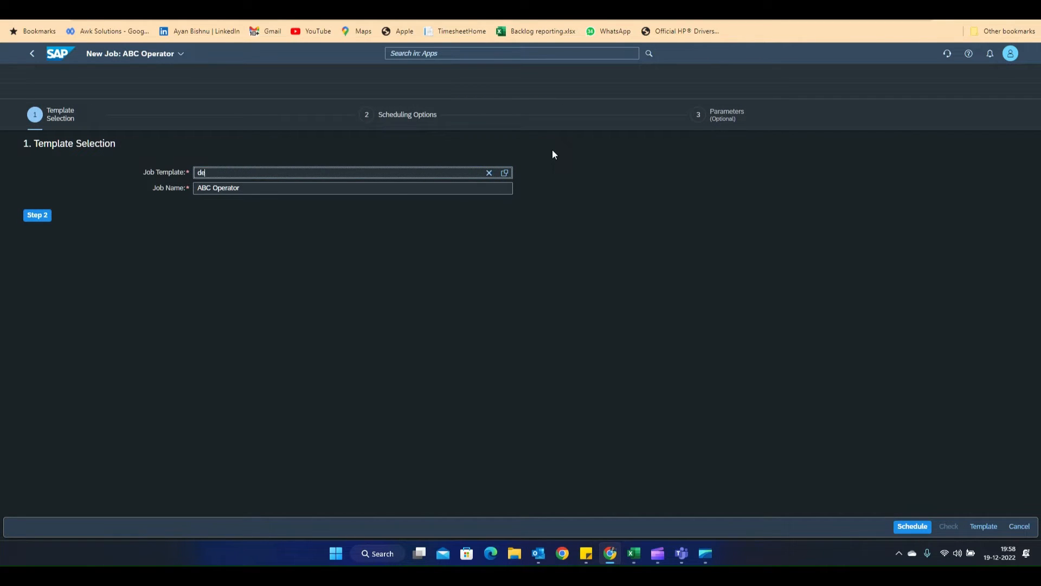
pyautogui.write('ployment')
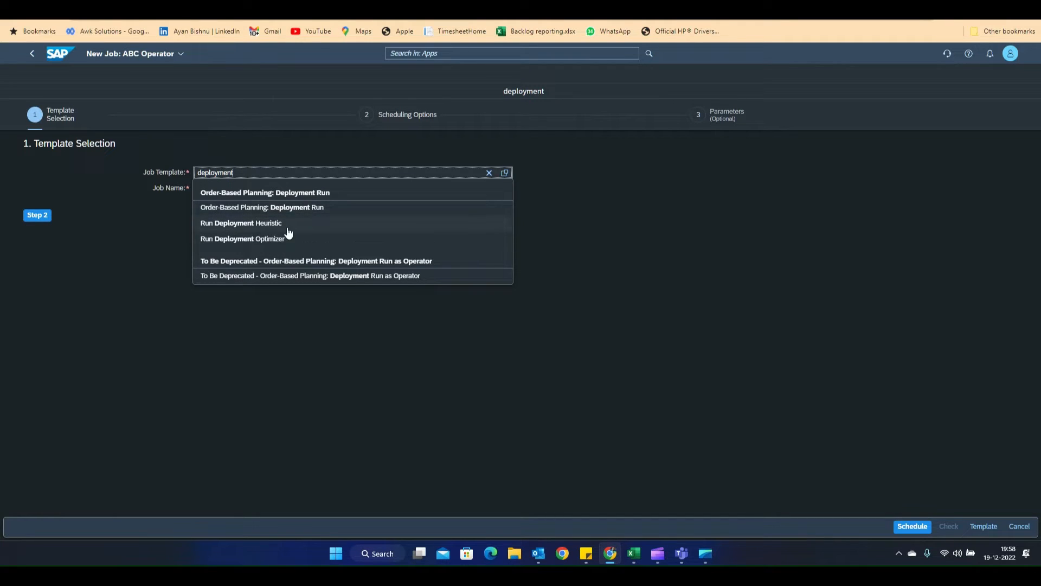
pyautogui.click(334, 239)
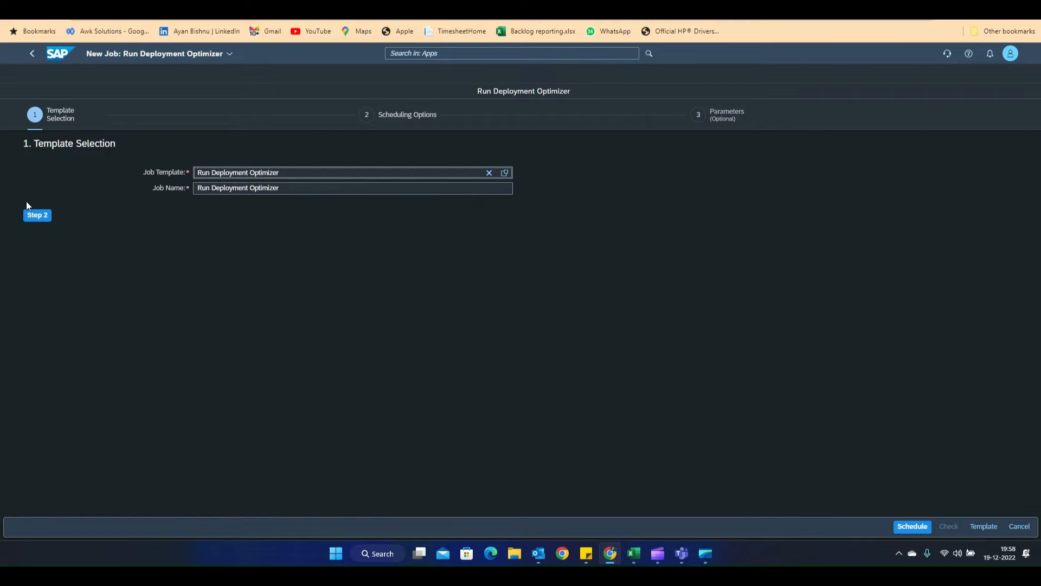
# Step: Proceed to the job parameters, choose Optimizer as the planning algorithm, and schedule the deployment run
pyautogui.click(36, 214)
pyautogui.click(44, 236)
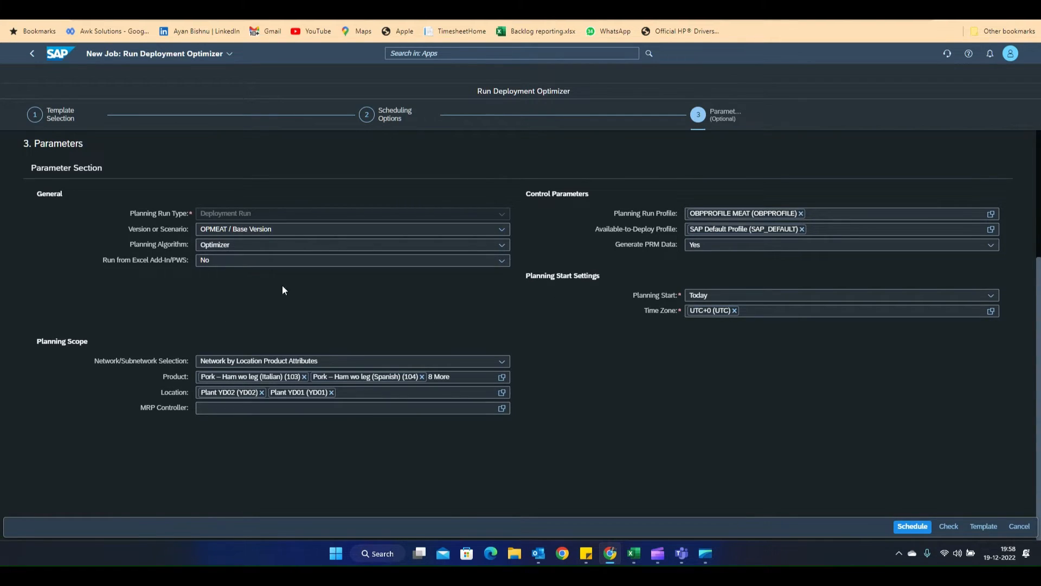
pyautogui.click(500, 245)
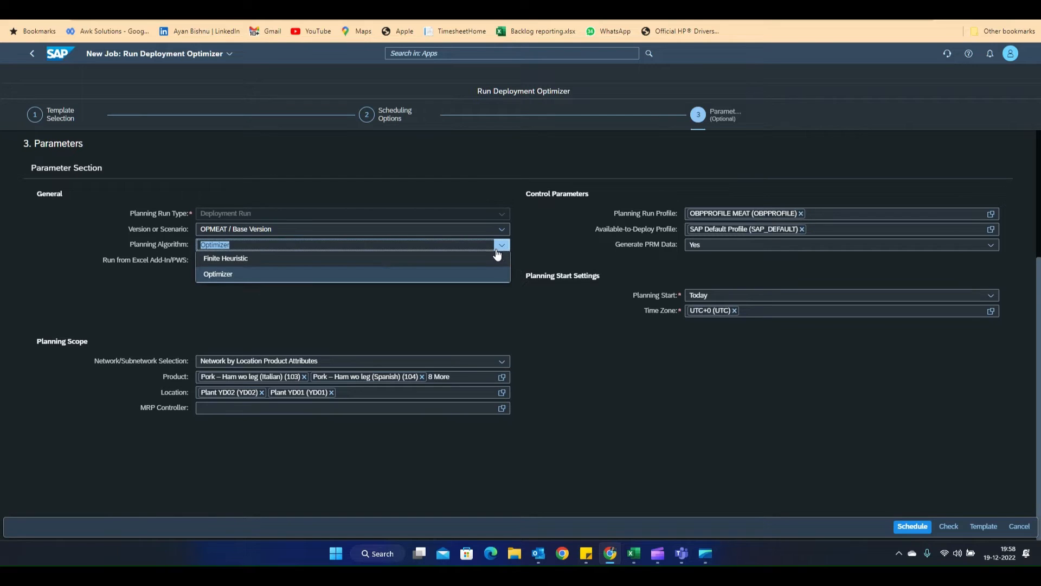
pyautogui.click(217, 275)
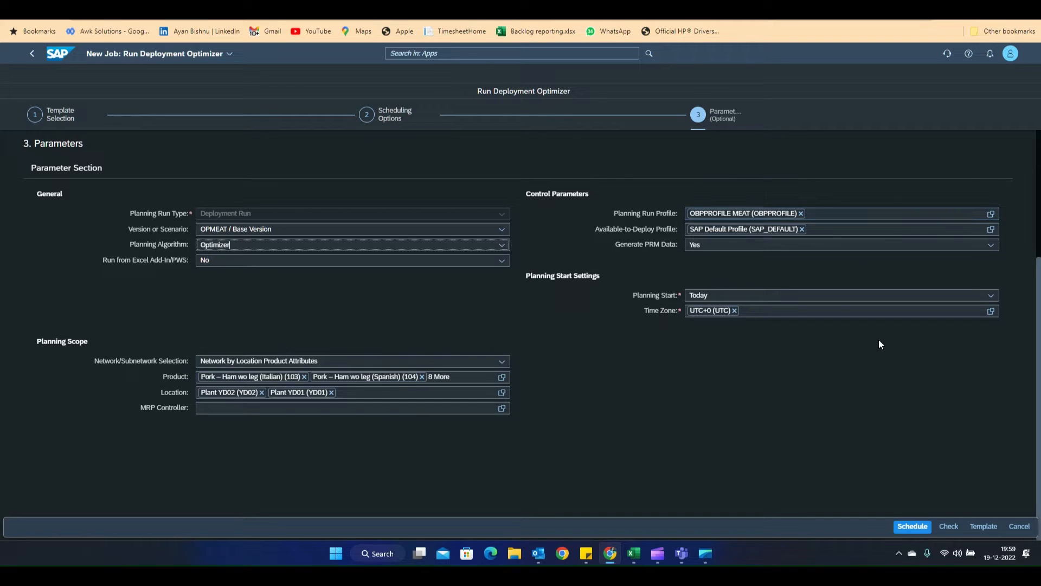
pyautogui.click(919, 527)
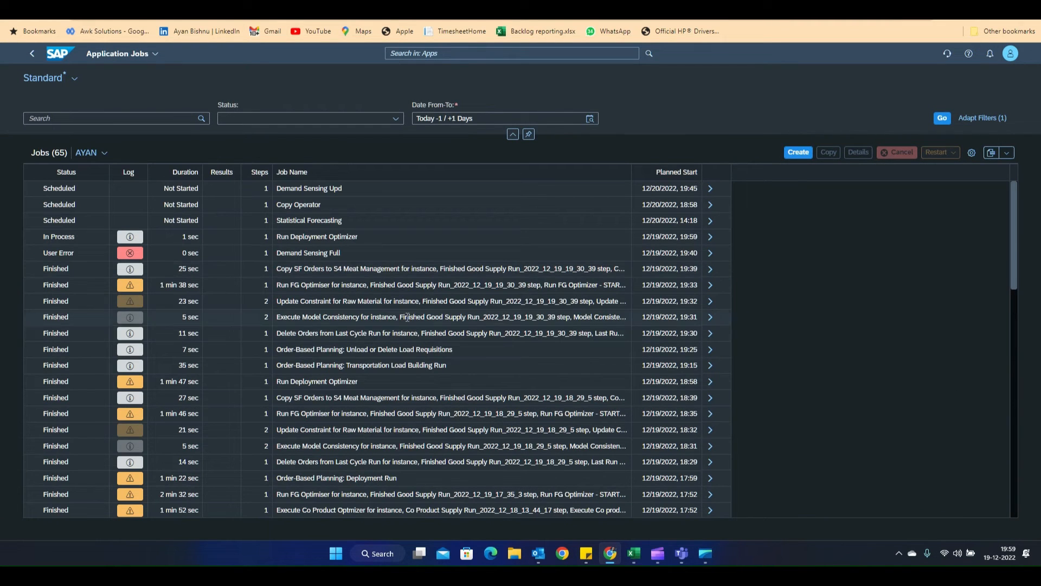
# Step: Open the log of the running Run Deployment Optimizer job and sort its items by Date and Time in descending order
pyautogui.moveTo(278, 237); pyautogui.dragTo(359, 237)
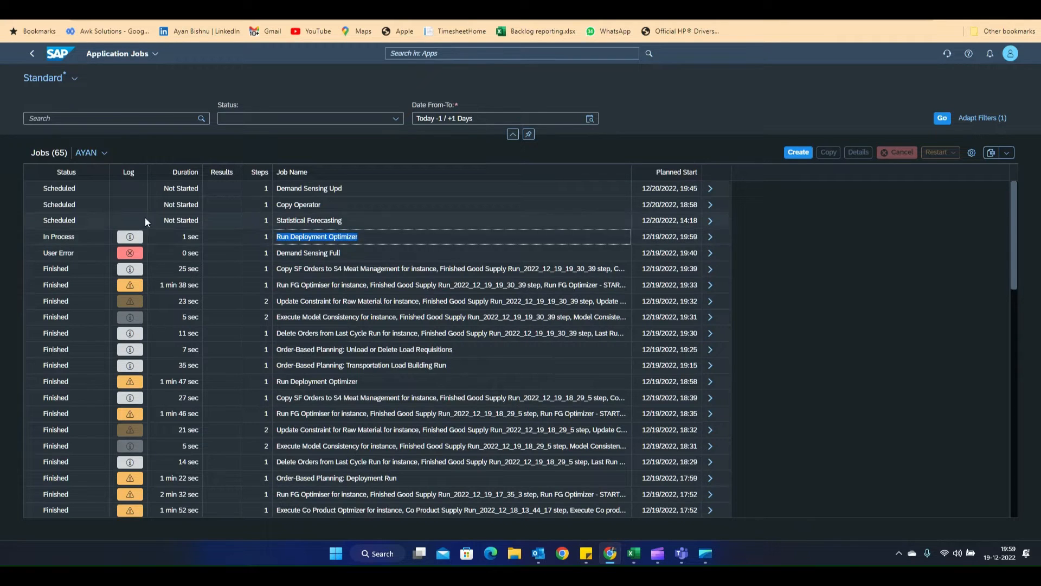
pyautogui.click(130, 237)
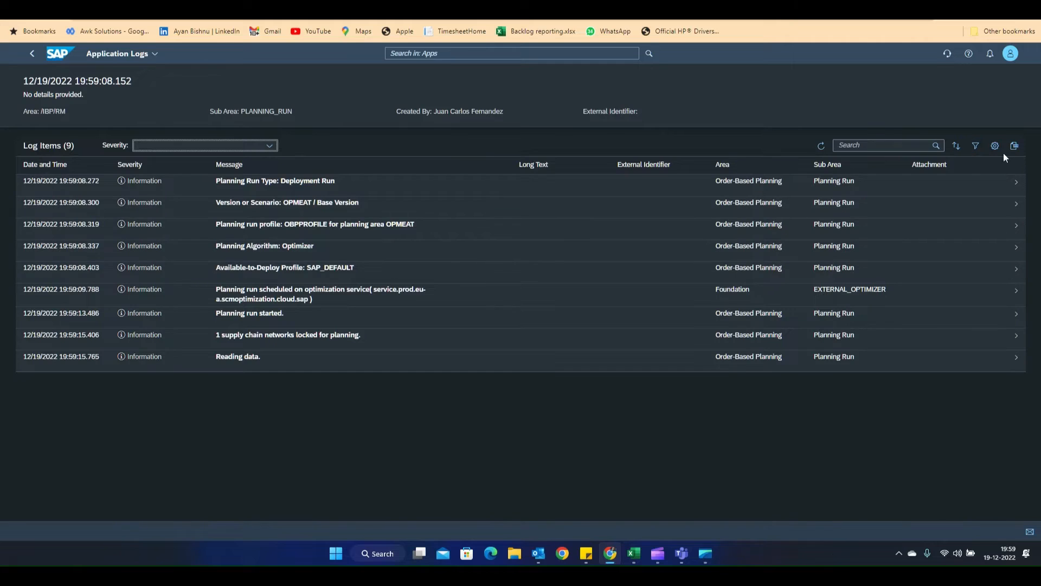
pyautogui.click(956, 145)
pyautogui.click(447, 240)
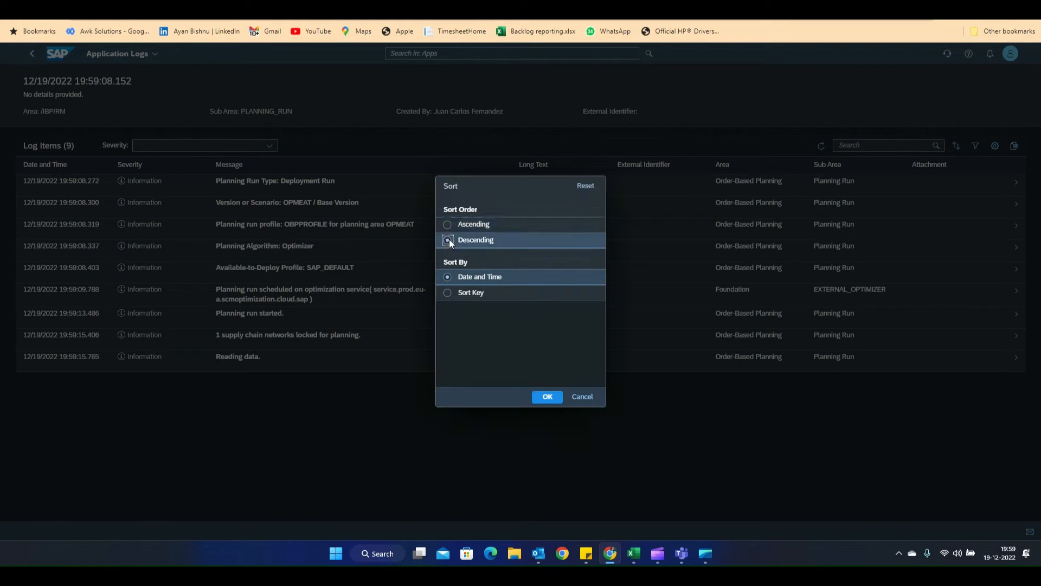
pyautogui.click(546, 397)
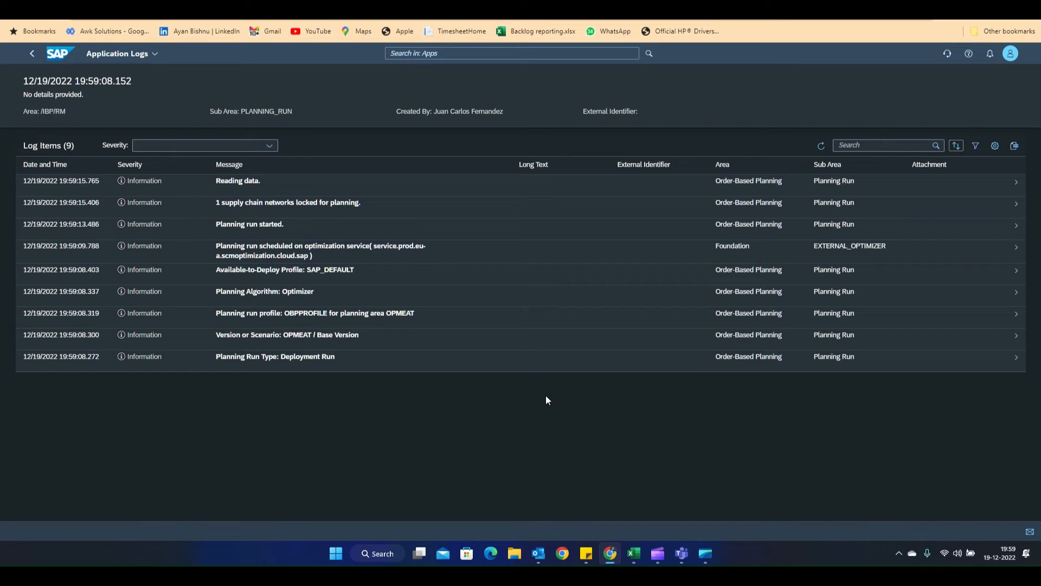
# Step: Refresh the log and examine the optimizer's solution information, including the violation, stock holding, transportation, late delivery and non-delivery costs
pyautogui.click(817, 148)
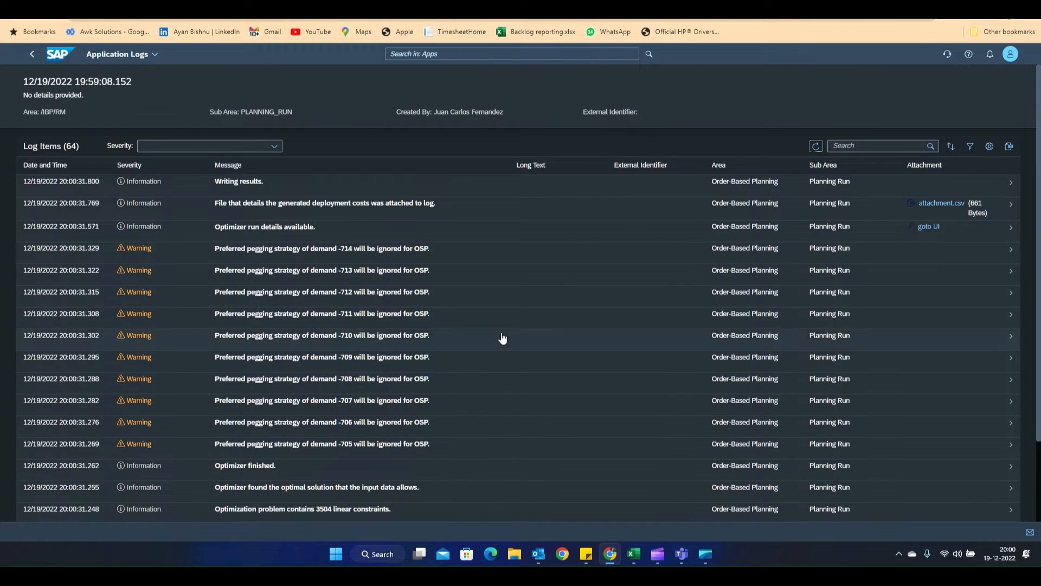
pyautogui.scroll(-4, 501, 338)
pyautogui.scroll(-7, 485, 370)
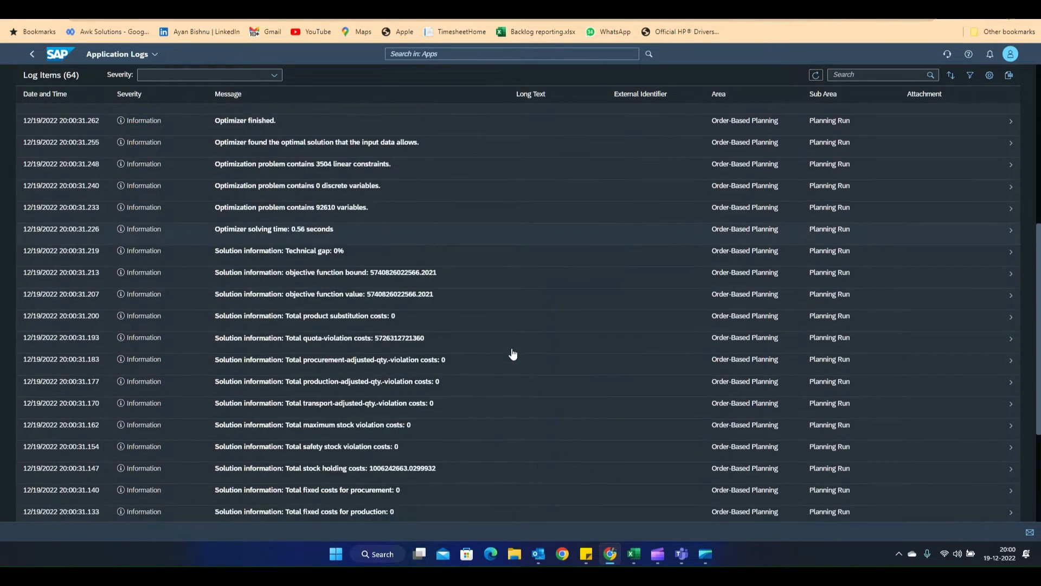
pyautogui.scroll(-4, 531, 333)
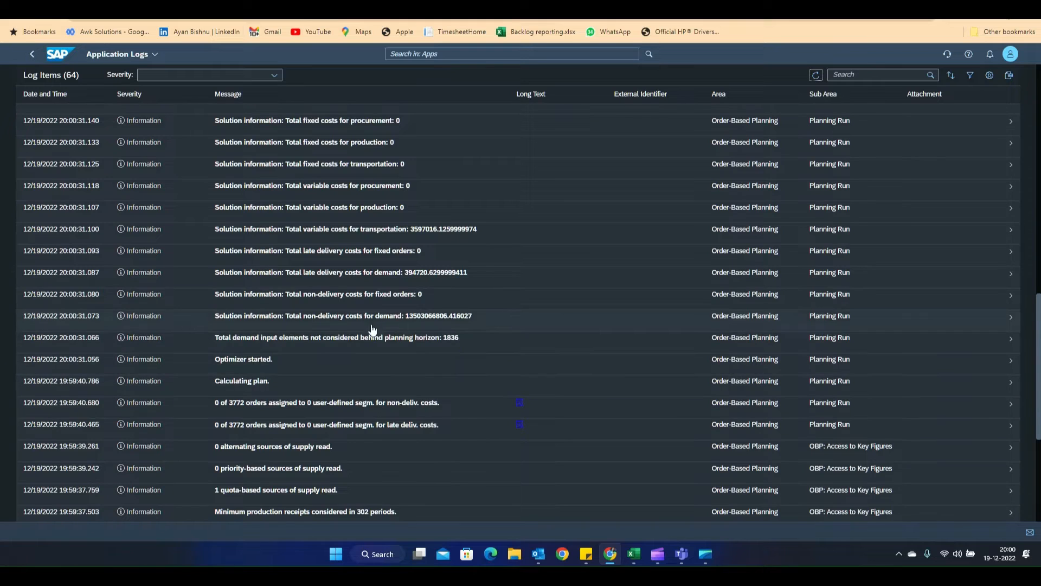
pyautogui.scroll(1, 335, 335)
pyautogui.scroll(1, 335, 335)
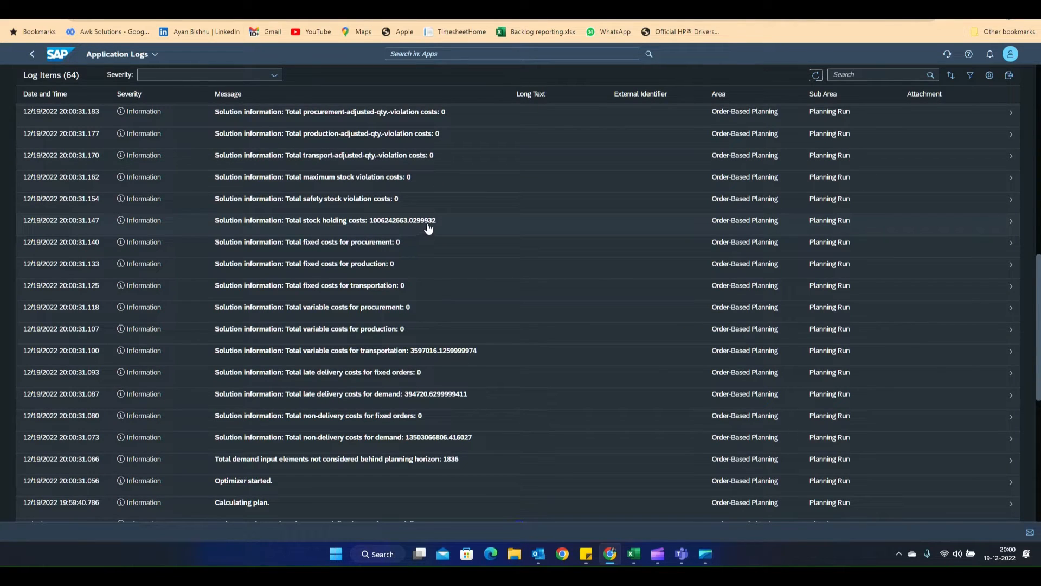
pyautogui.scroll(5, 472, 200)
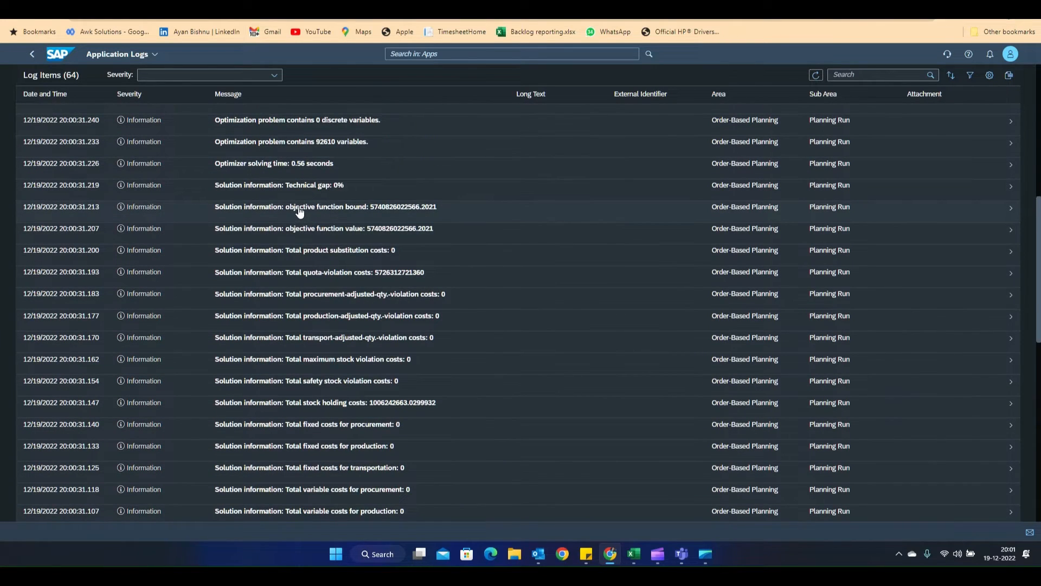
pyautogui.scroll(2, 300, 212)
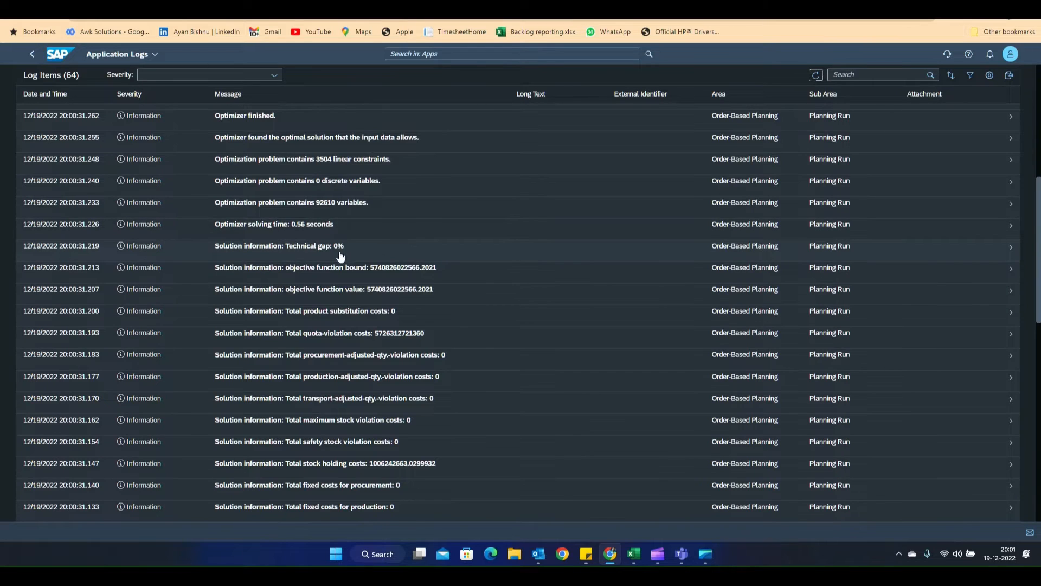
pyautogui.scroll(5, 340, 256)
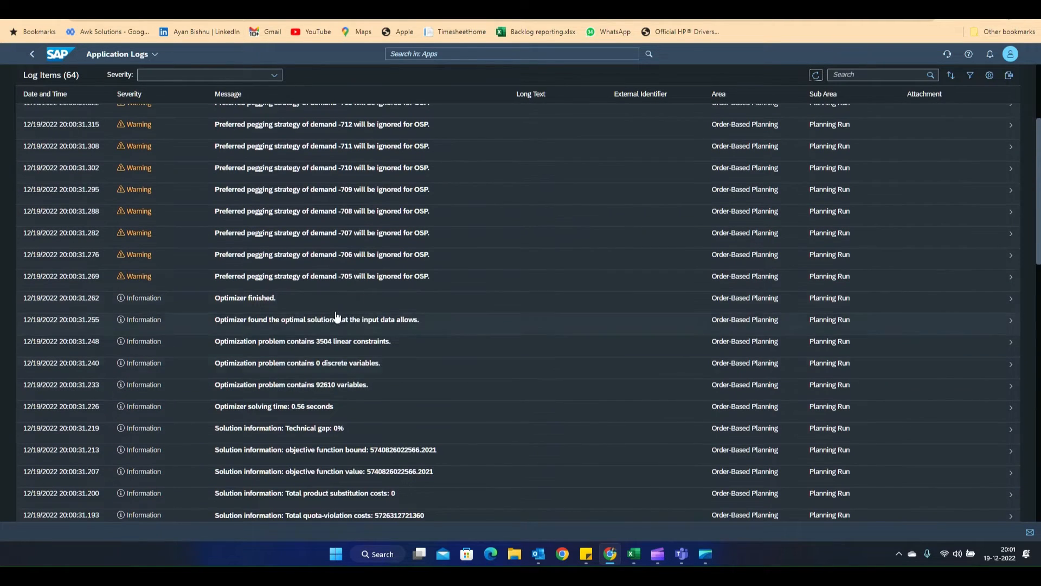
pyautogui.scroll(4, 336, 317)
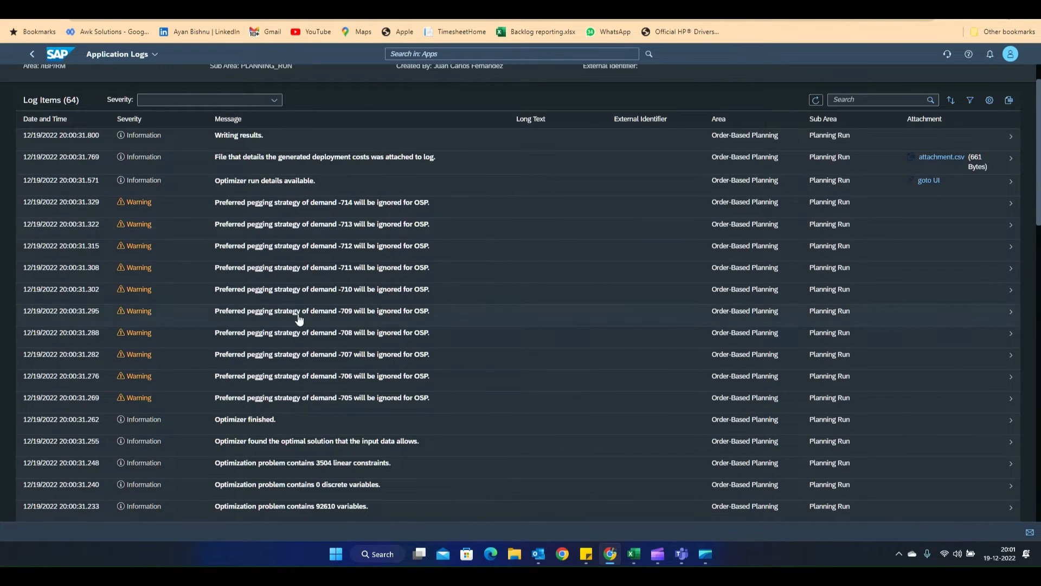
pyautogui.scroll(1, 384, 301)
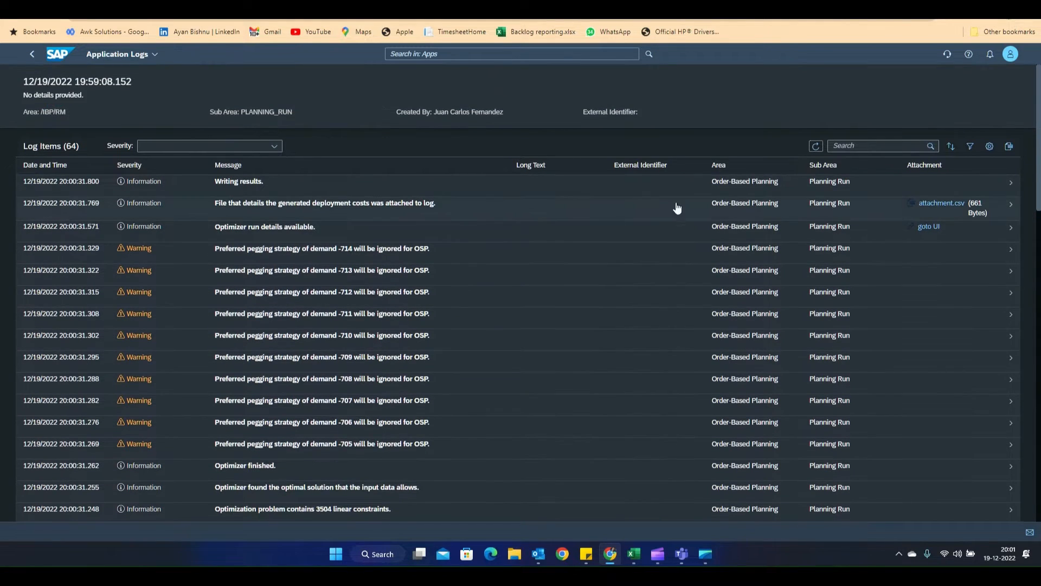
# Step: Refresh the log again and review the run's final status and the stock transfer requisition messages
pyautogui.click(813, 147)
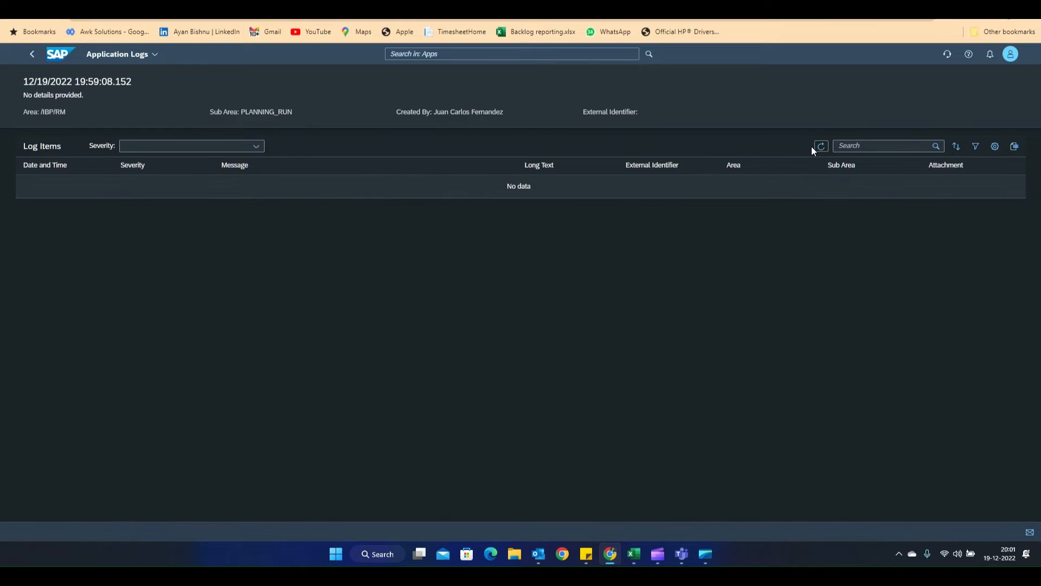
pyautogui.scroll(-1, 570, 350)
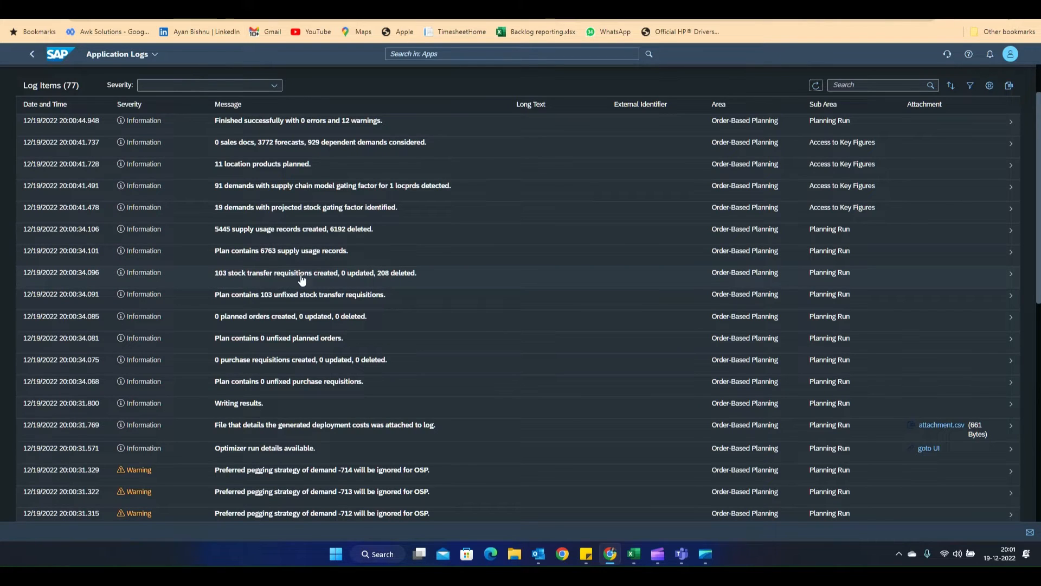
pyautogui.scroll(2, 287, 286)
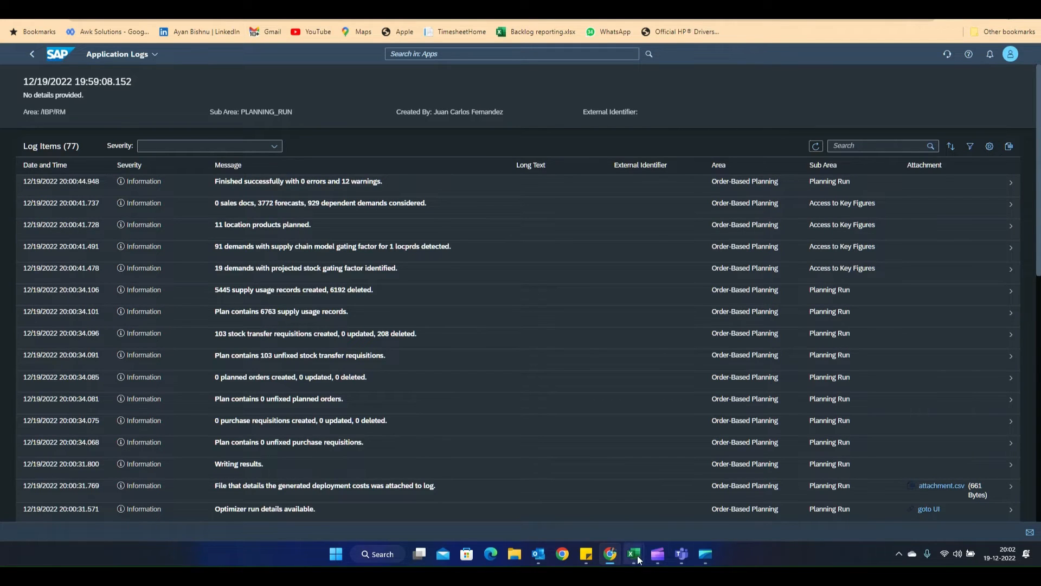
# Step: Switch to the OBP Supply Planning FG workbook in Excel and refresh the Deployment sheet's planning data
pyautogui.moveTo(638, 559)
pyautogui.click(702, 481)
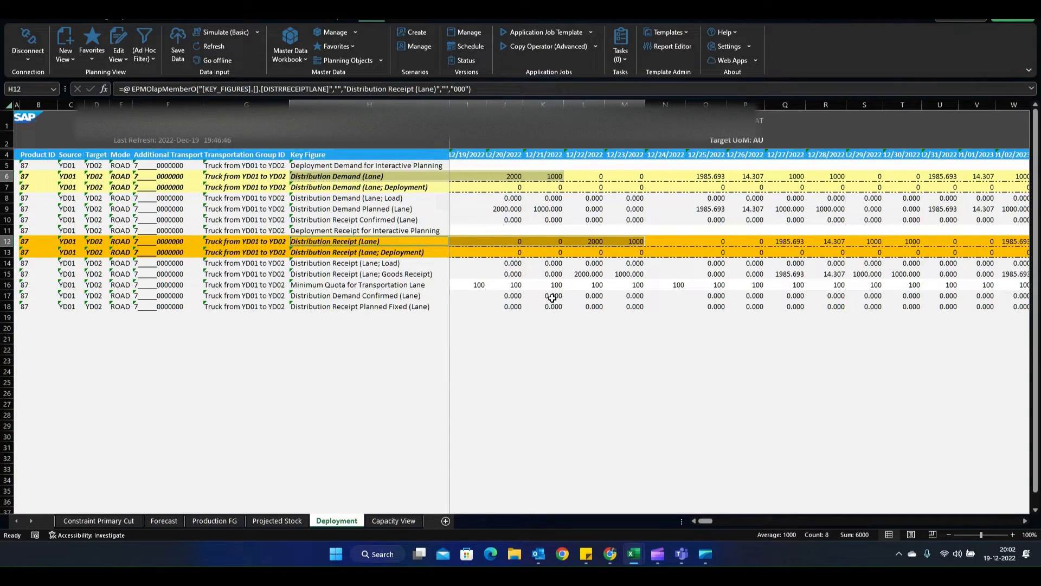
pyautogui.click(550, 314)
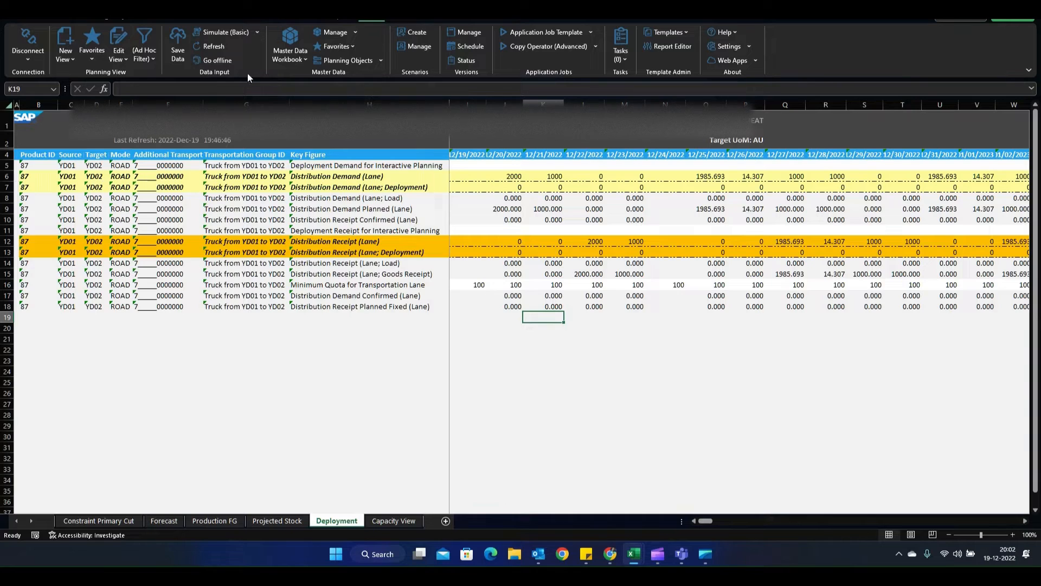
pyautogui.click(210, 49)
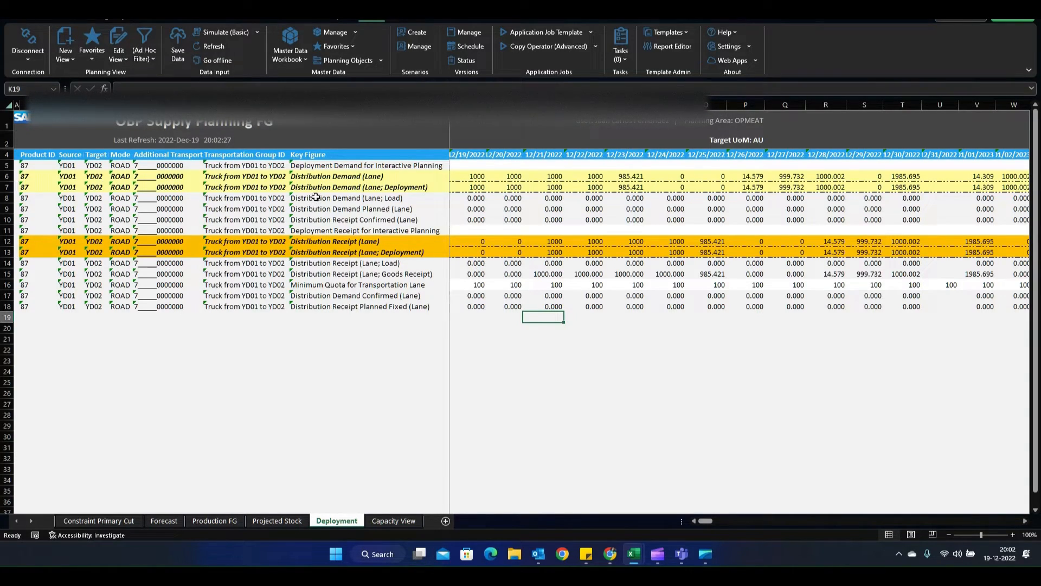
# Step: Compare Distribution Demand (Lane; Deployment) with Distribution Receipt (Lane; Deployment) for product 87 across the daily columns from 12/19/2022
pyautogui.moveTo(312, 189); pyautogui.dragTo(499, 187)
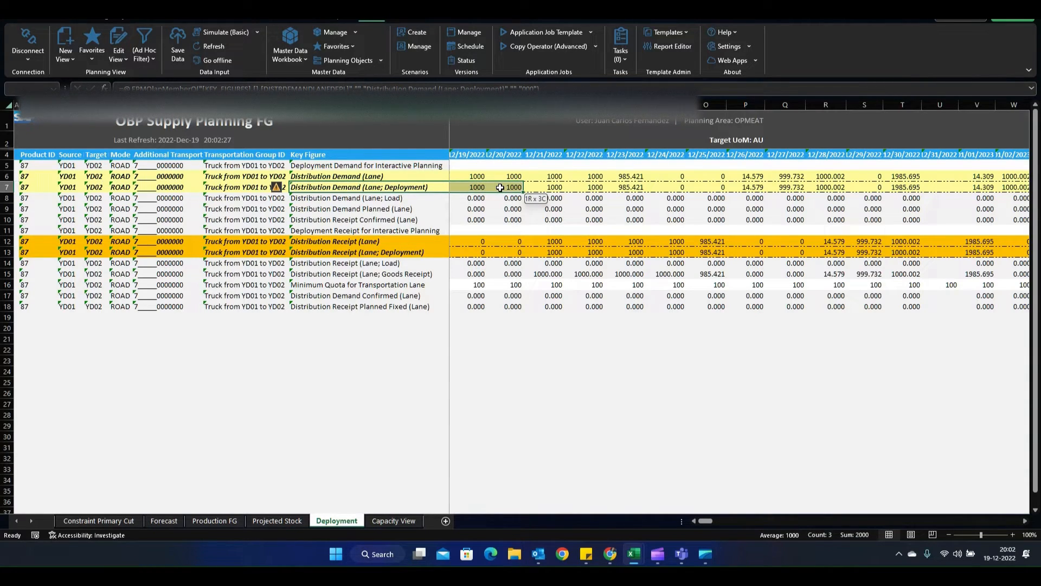
pyautogui.moveTo(500, 187); pyautogui.dragTo(667, 187)
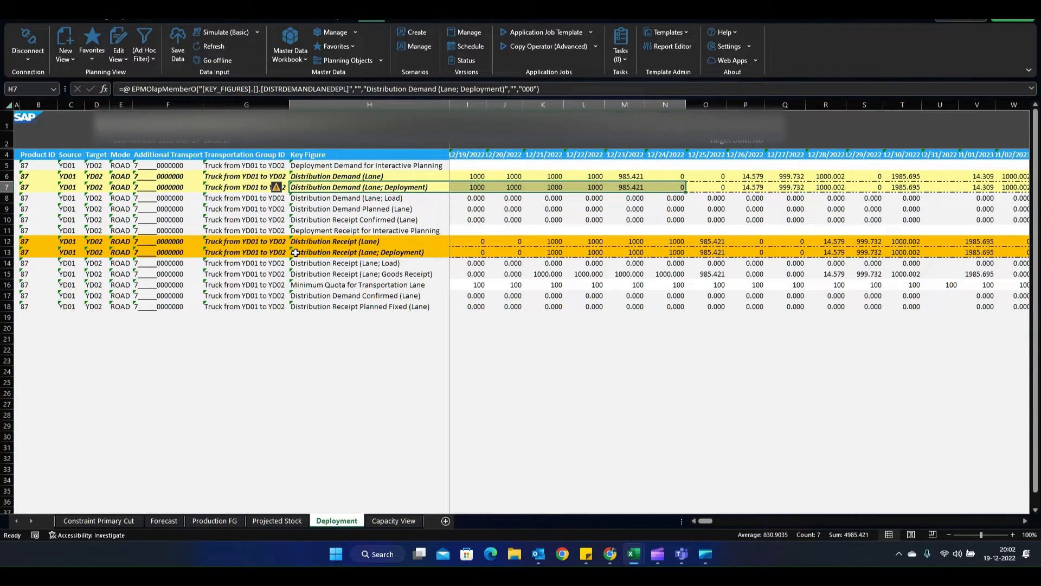
pyautogui.click(315, 253)
pyautogui.moveTo(315, 253); pyautogui.dragTo(722, 252)
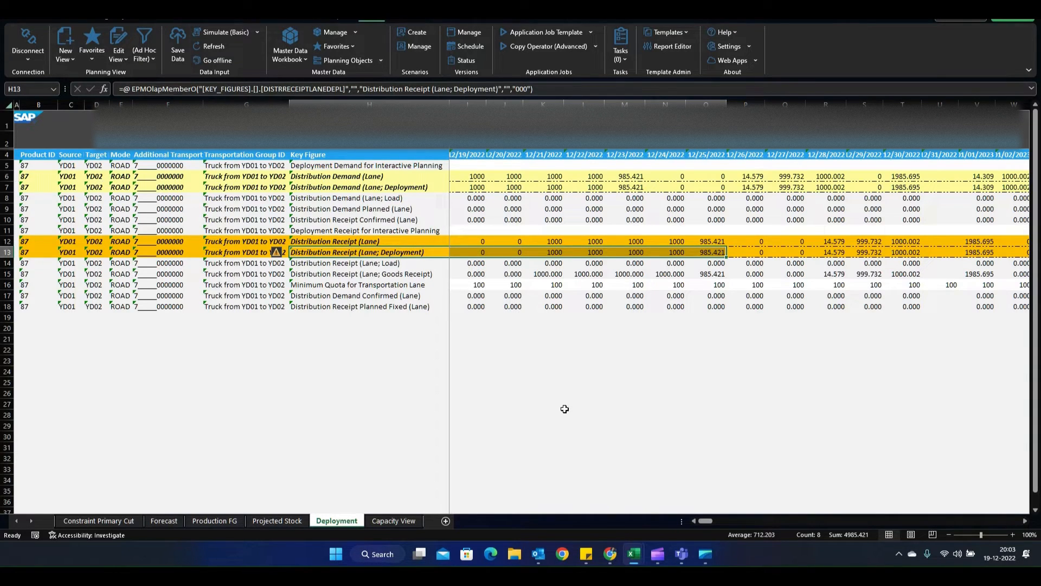
pyautogui.click(311, 188)
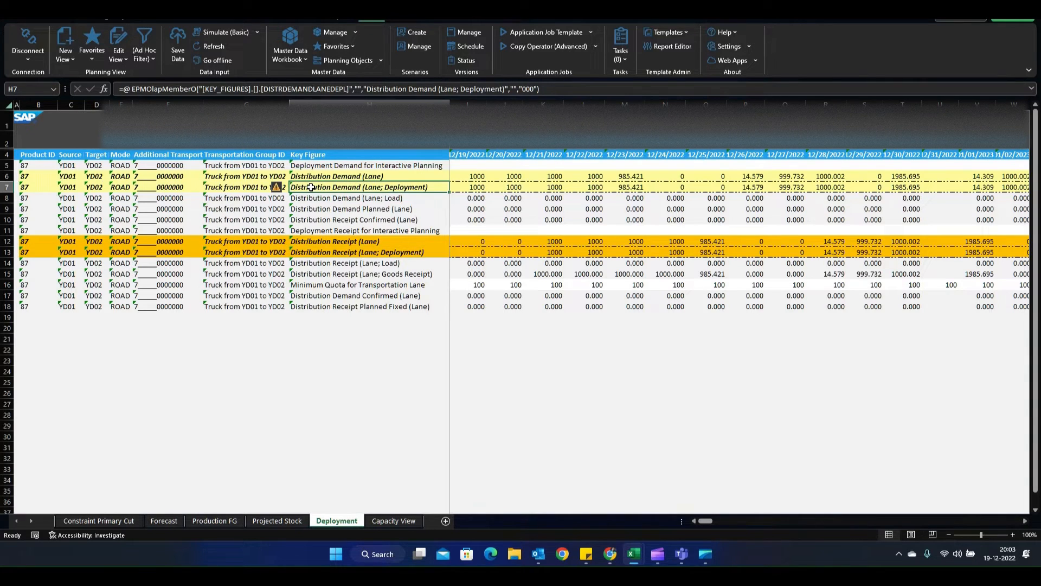
pyautogui.keyDown('ctrl'); pyautogui.click(317, 252); pyautogui.keyUp('ctrl')
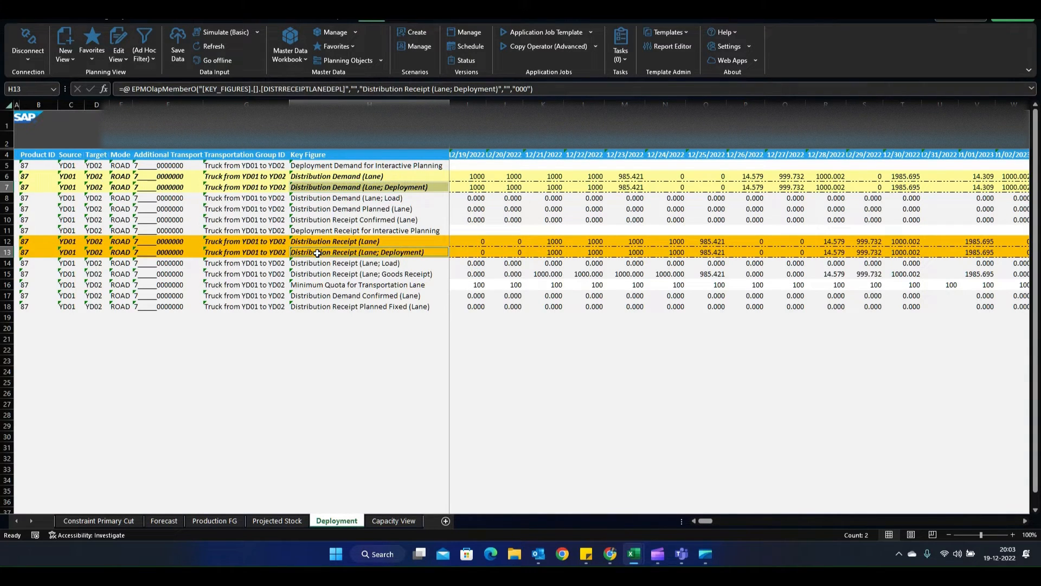
pyautogui.click(478, 189)
pyautogui.keyDown('ctrl'); pyautogui.click(549, 241); pyautogui.keyUp('ctrl')
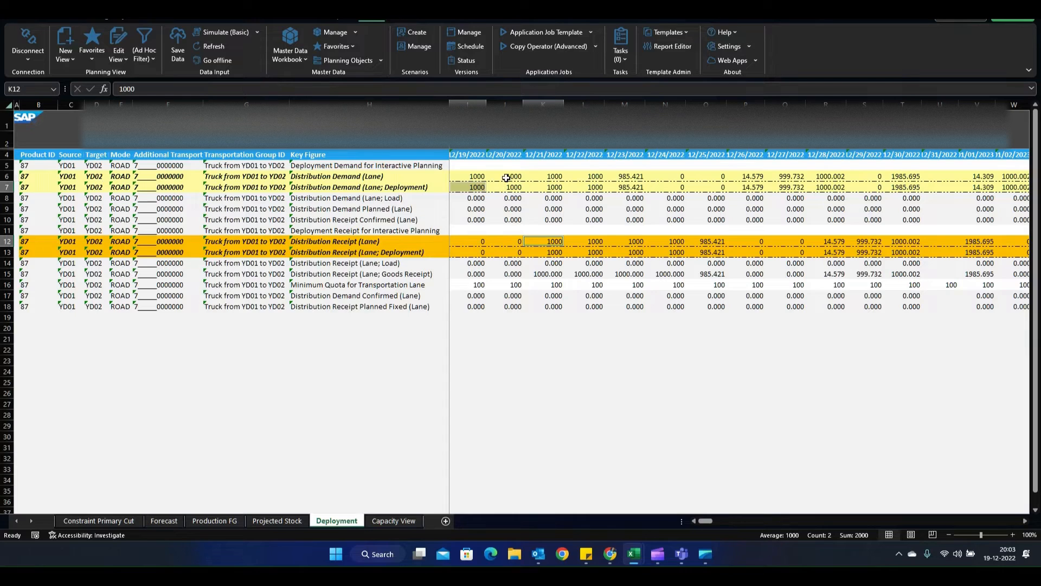
# Step: Switch to Projected Stock in SAP IBP in the browser and reload the location products for product 87
pyautogui.click(610, 554)
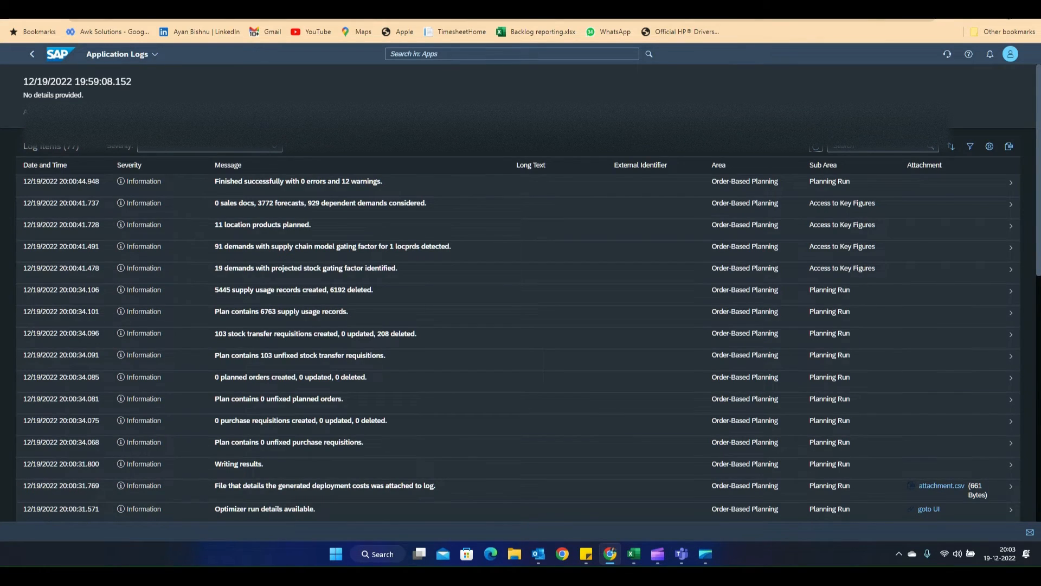
pyautogui.click(759, 8)
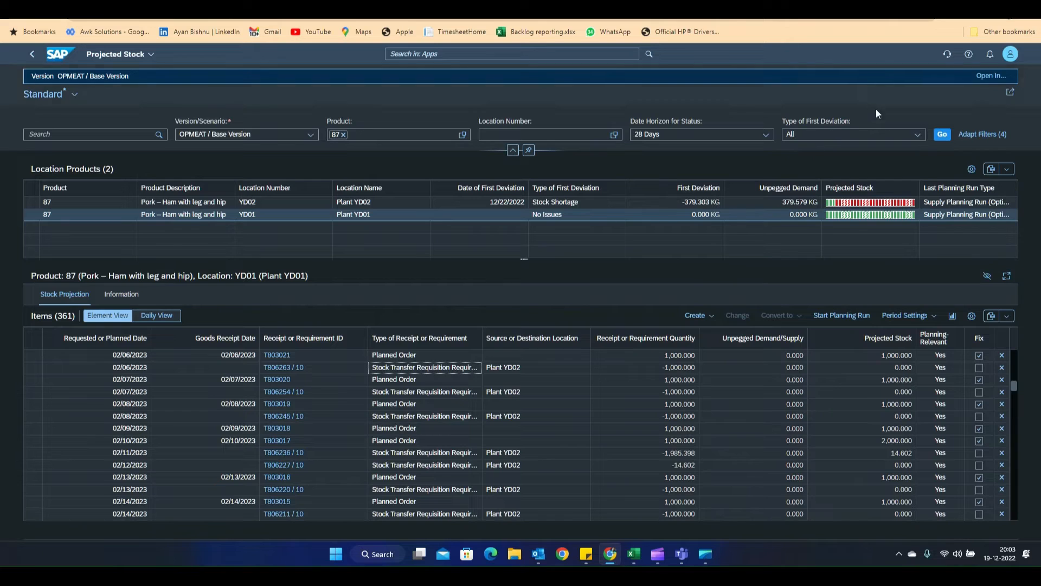
pyautogui.click(943, 137)
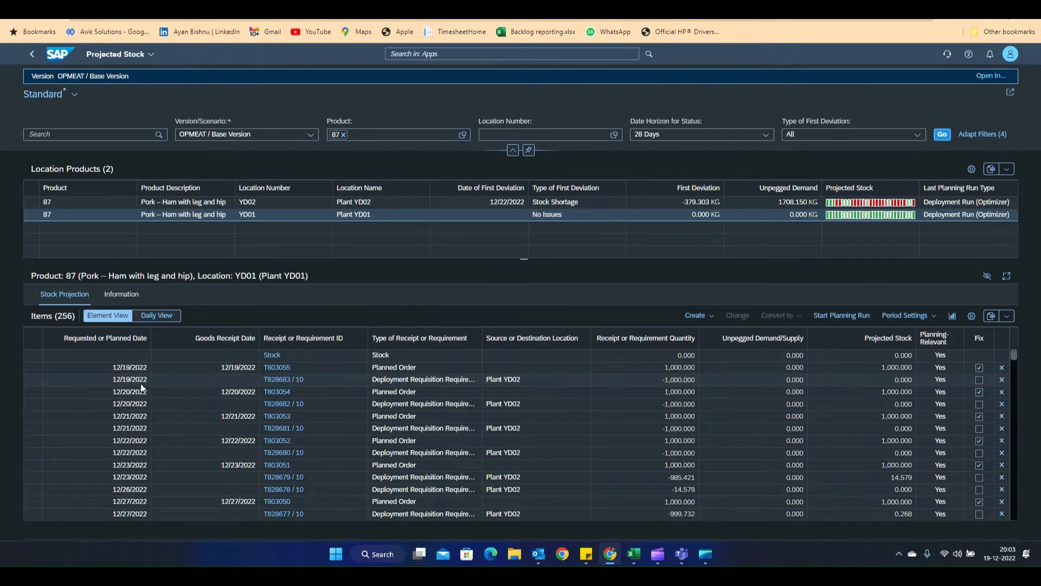
# Step: Check the deployment requisitions from YD01 to Plant YD02 dated 12/19, 12/20 and 12/22/2022
pyautogui.click(30, 381)
pyautogui.click(34, 404)
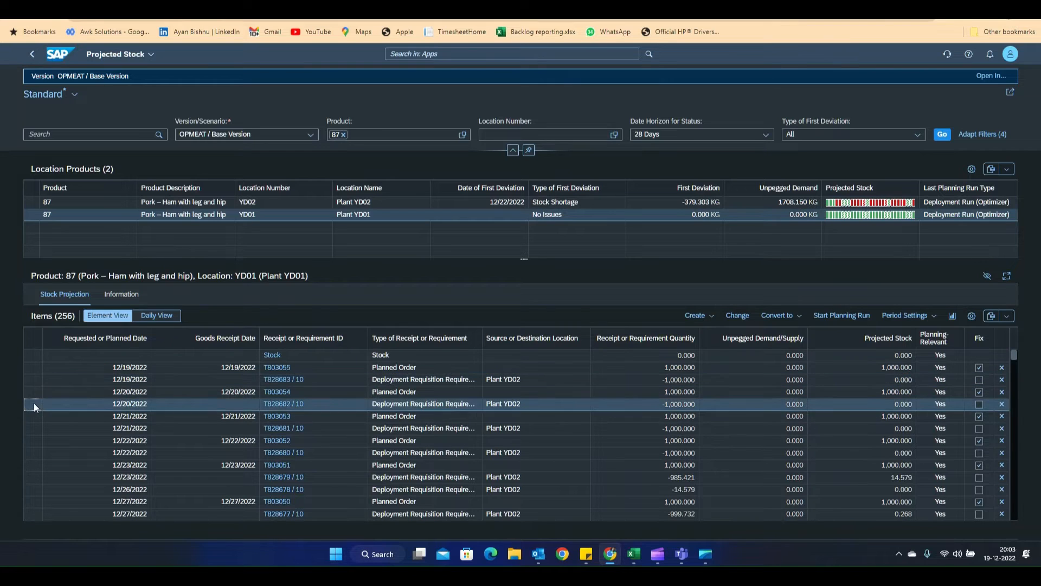
pyautogui.click(34, 453)
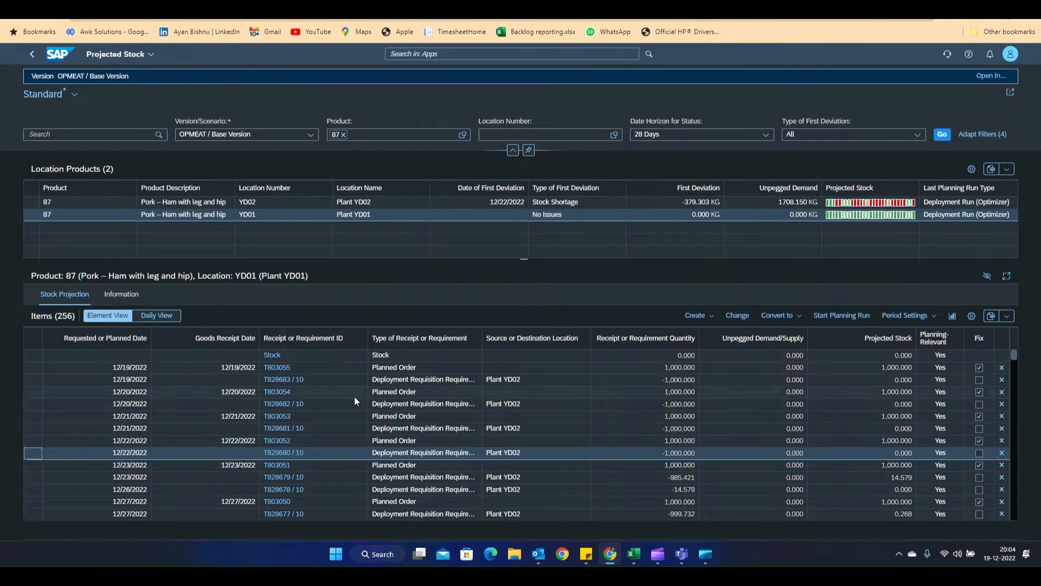
# Step: Show the stock projection for product 87 at YD02 and mark the 12/22/2022 deployment requisition from Plant YD01 as fixed
pyautogui.click(32, 203)
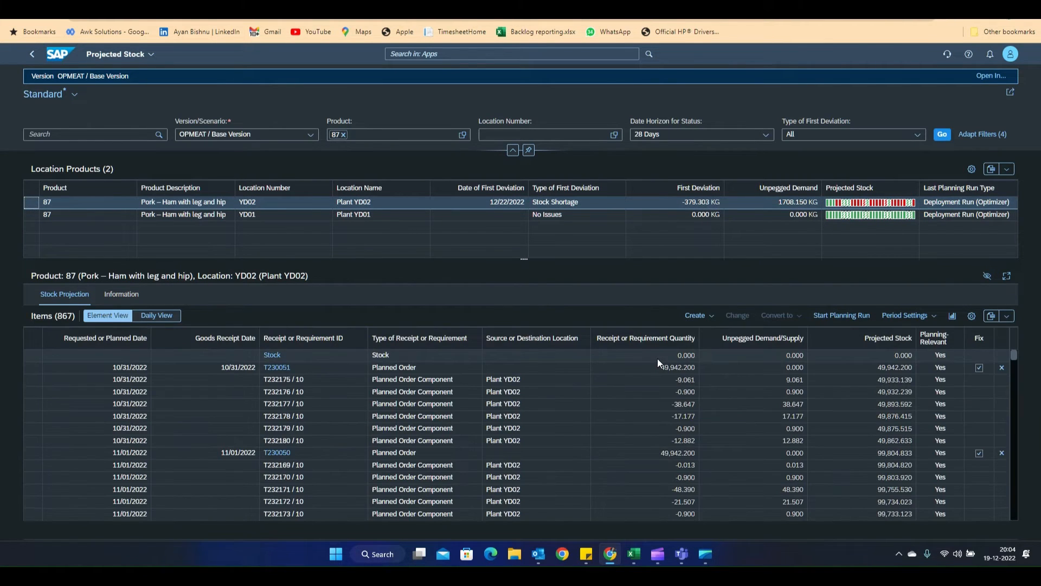
pyautogui.scroll(-10, 404, 397)
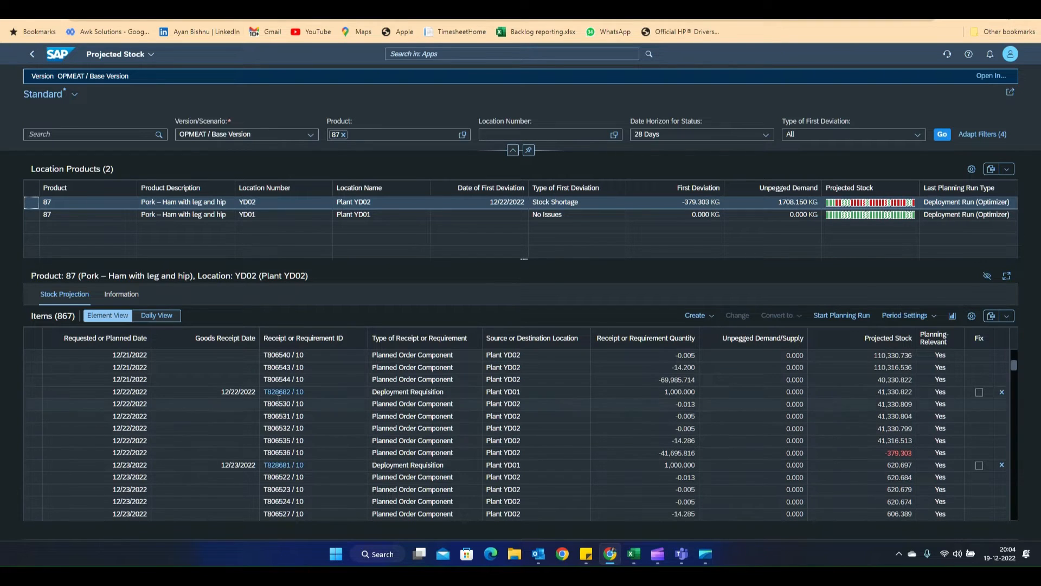
pyautogui.click(979, 393)
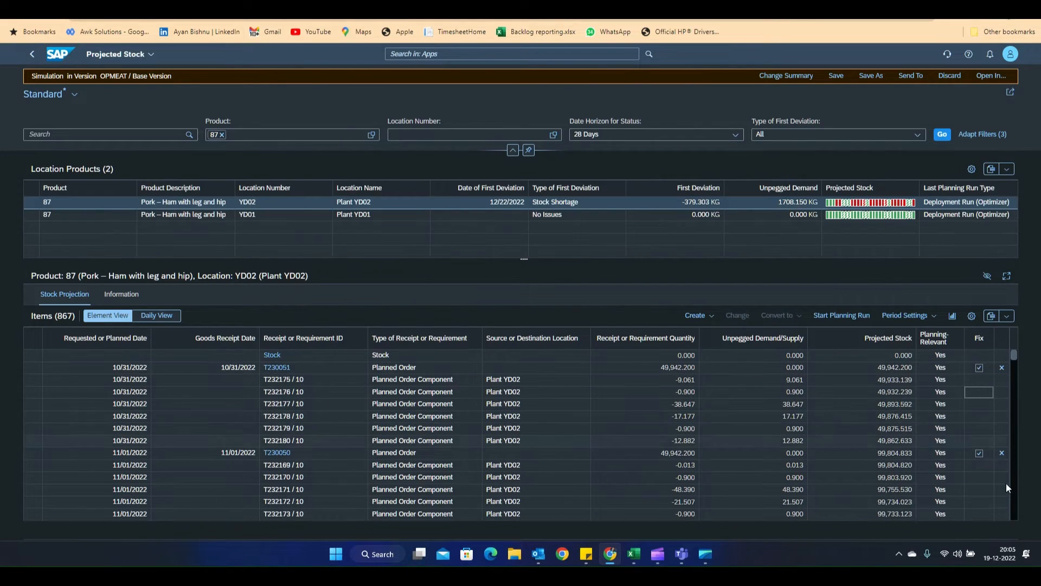
pyautogui.scroll(-10, 780, 425)
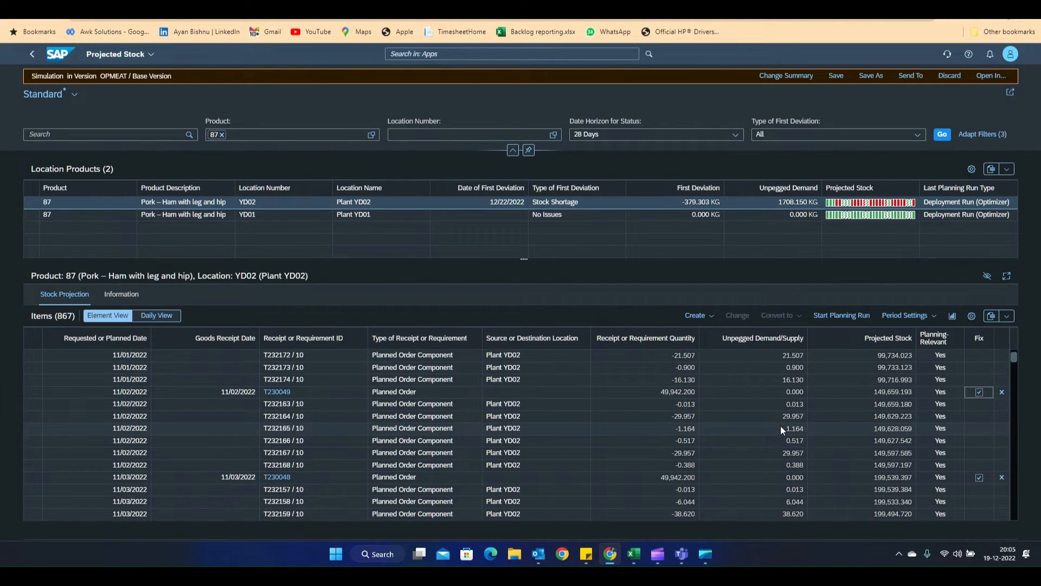
pyautogui.scroll(10, 779, 425)
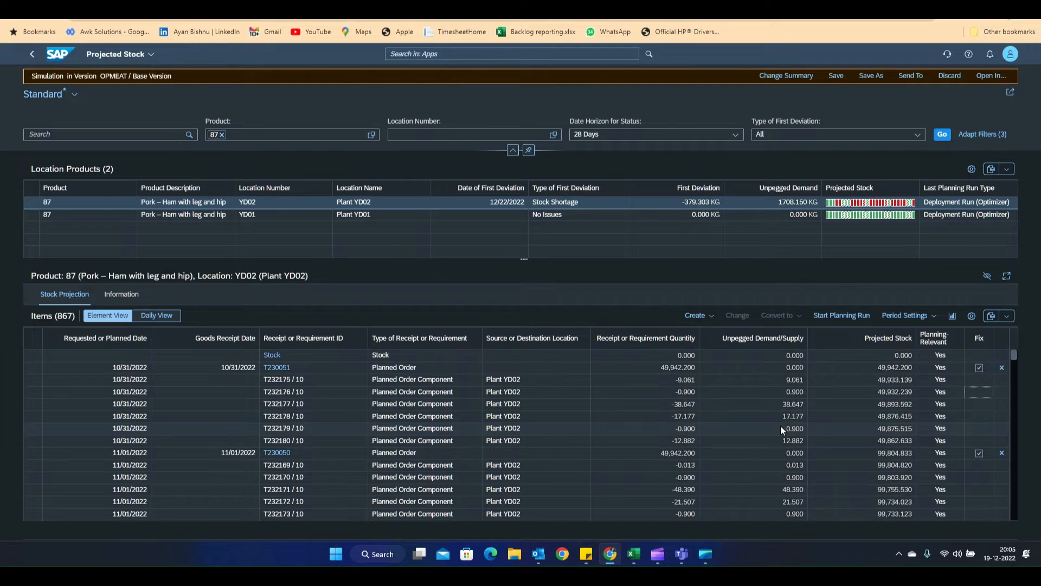
# Step: Check which requisition and order types can be created for product 87 at YD02
pyautogui.click(714, 320)
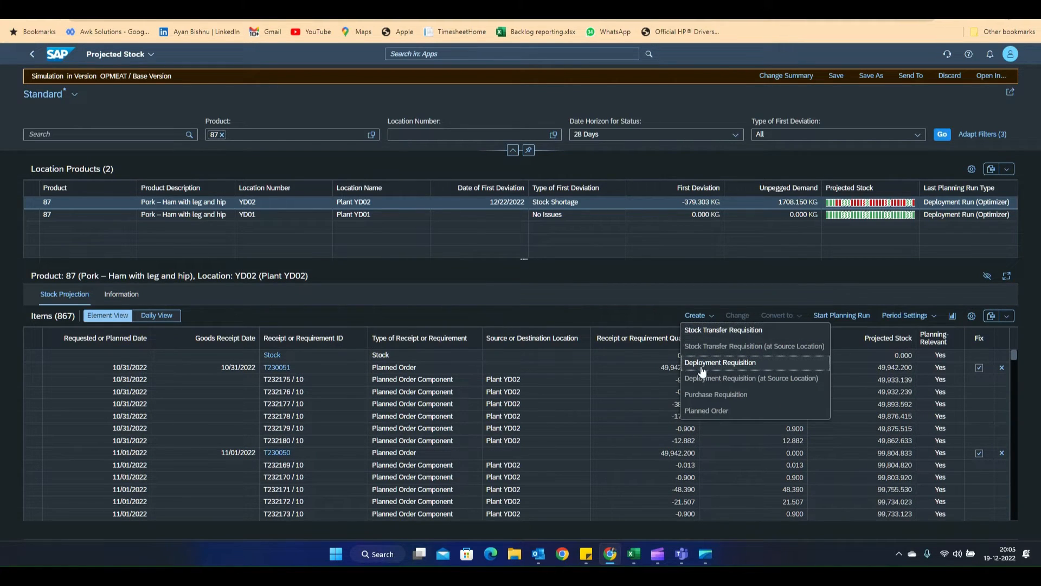
pyautogui.click(599, 317)
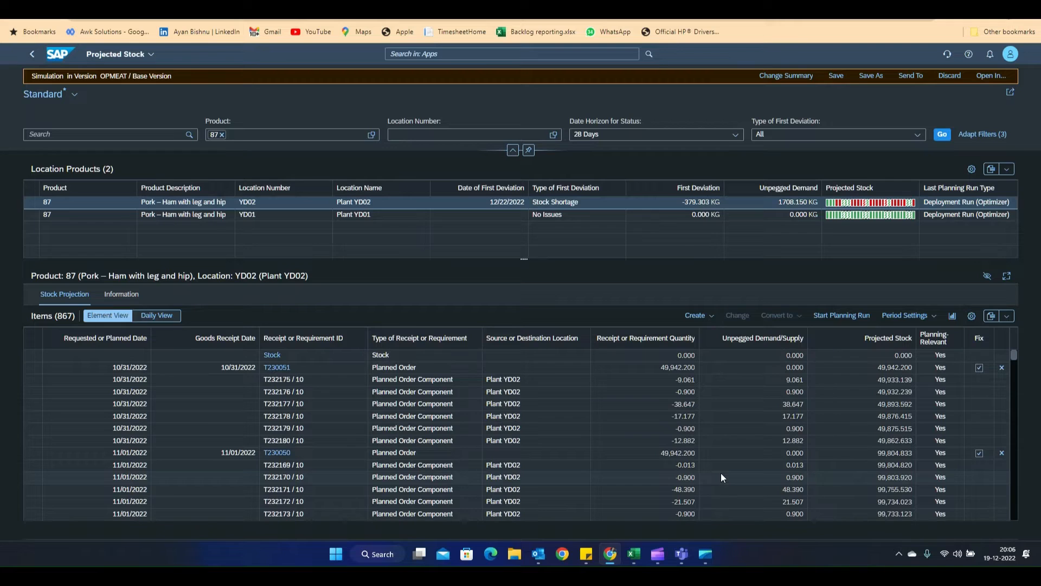
# Step: Switch to the OBP Supply Planning FG workbook in Excel and open the TLB_MDT master data favorite
pyautogui.moveTo(636, 555)
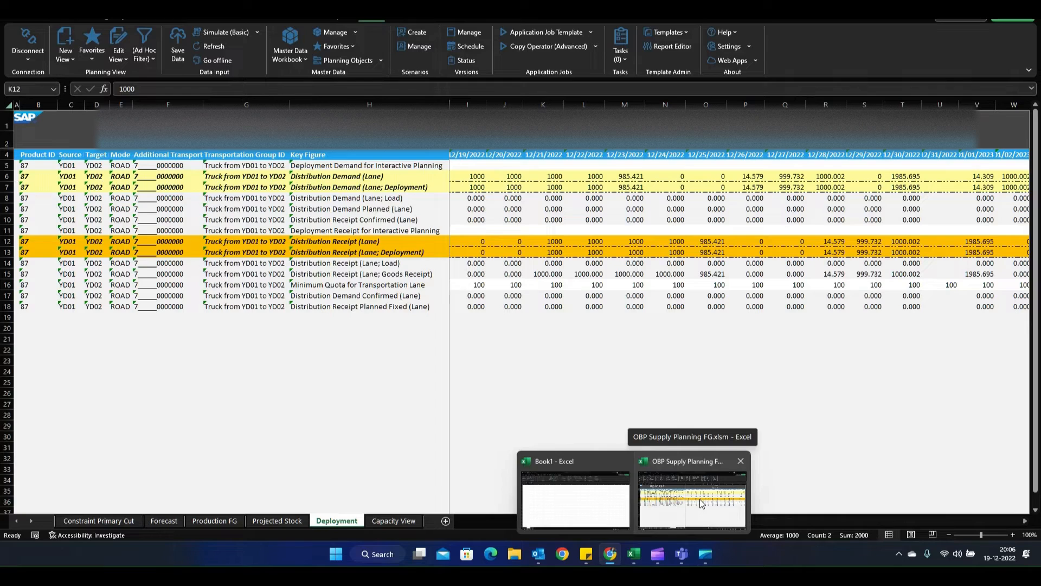
pyautogui.click(699, 498)
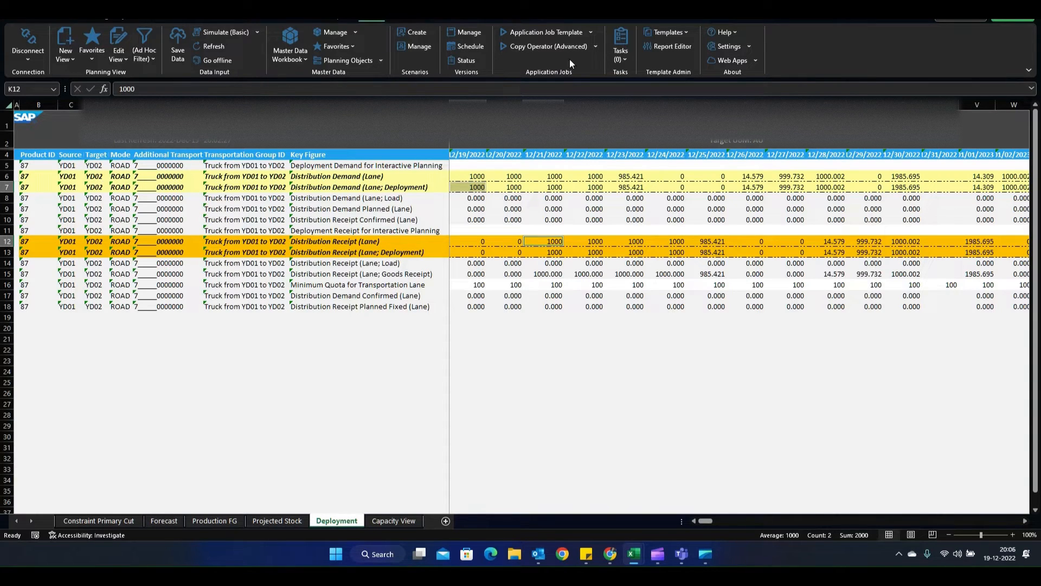
pyautogui.click(355, 48)
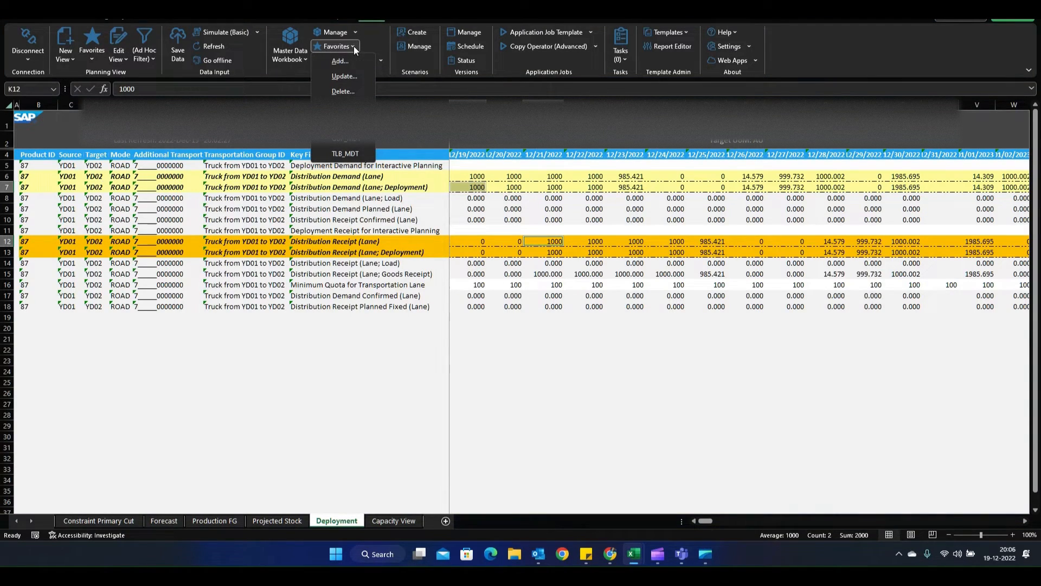
pyautogui.click(333, 156)
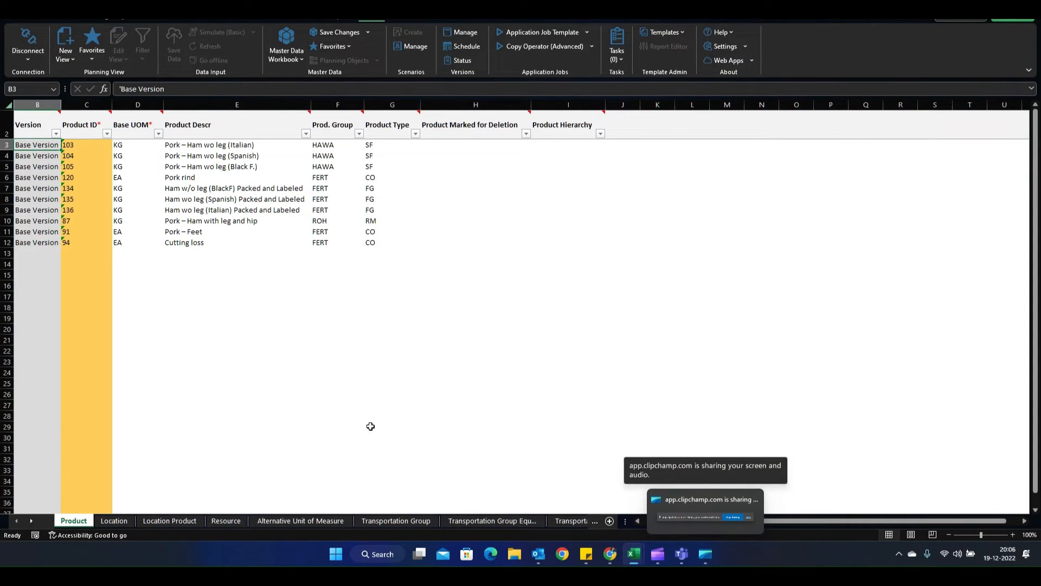
# Step: Review the resource type, capacity unit, display unit and description of TRUCK_407 in the Resource master data
pyautogui.click(227, 520)
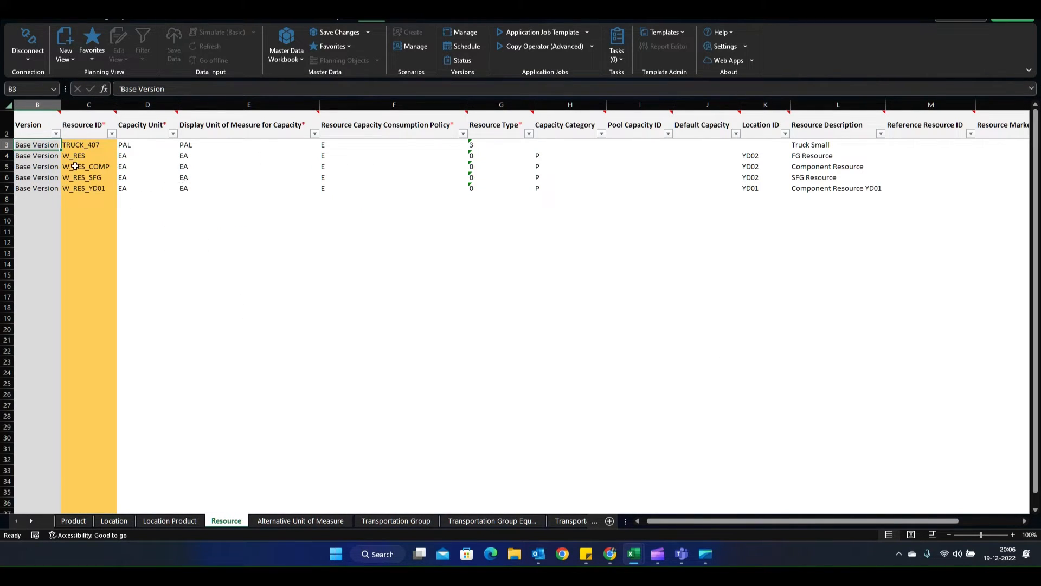
pyautogui.click(5, 145)
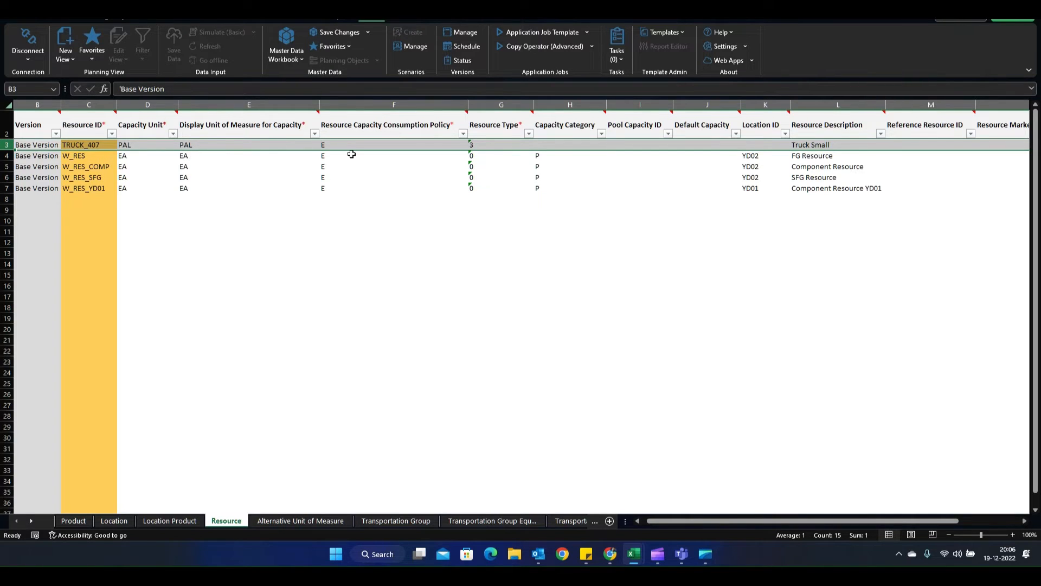
pyautogui.click(501, 144)
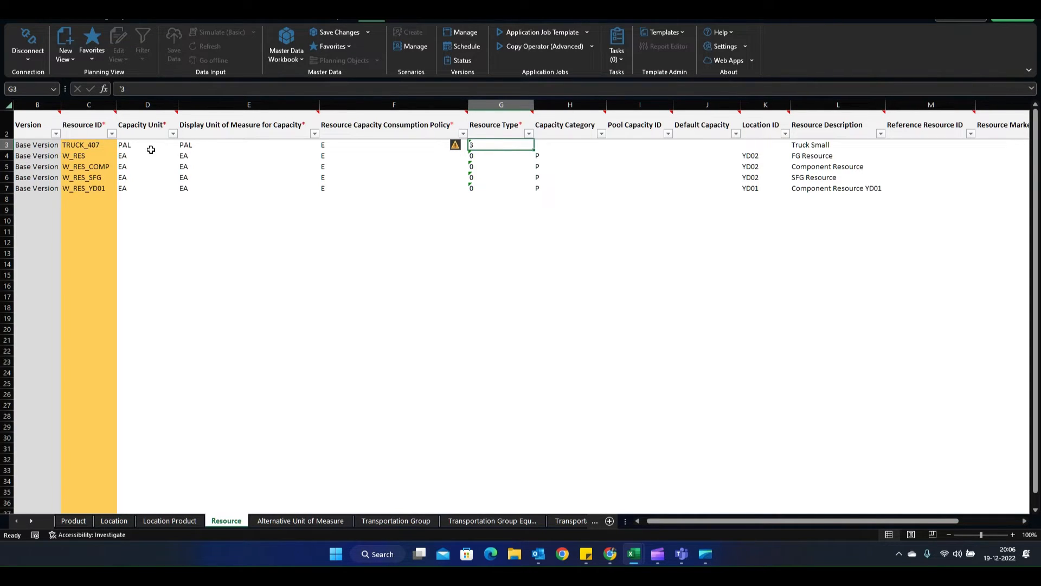
pyautogui.click(126, 145)
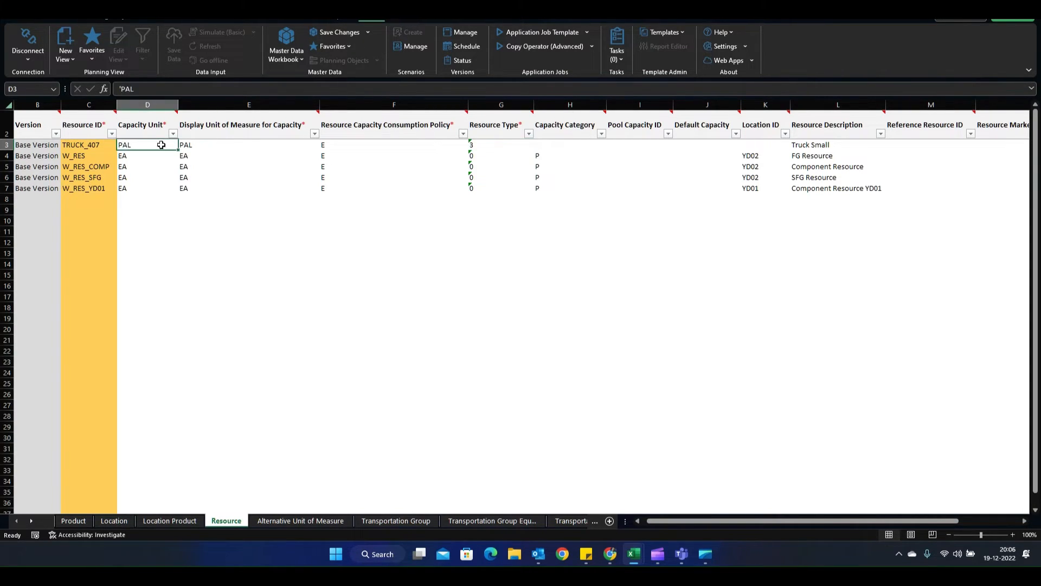
pyautogui.click(192, 145)
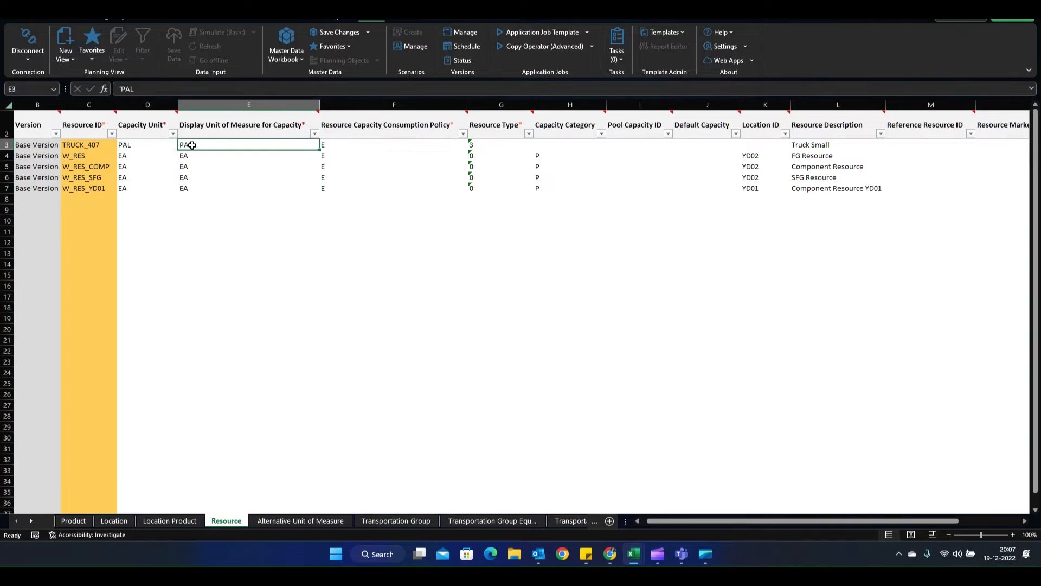
pyautogui.click(827, 146)
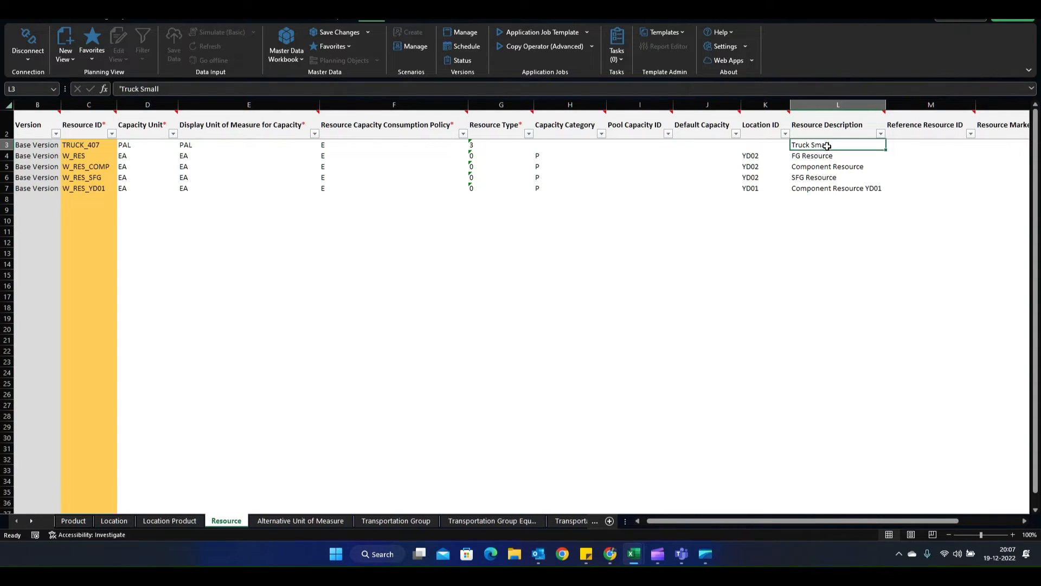
pyautogui.moveTo(827, 134)
# Step: Check the transportation group ID and its description in the Transportation Group master data
pyautogui.click(379, 522)
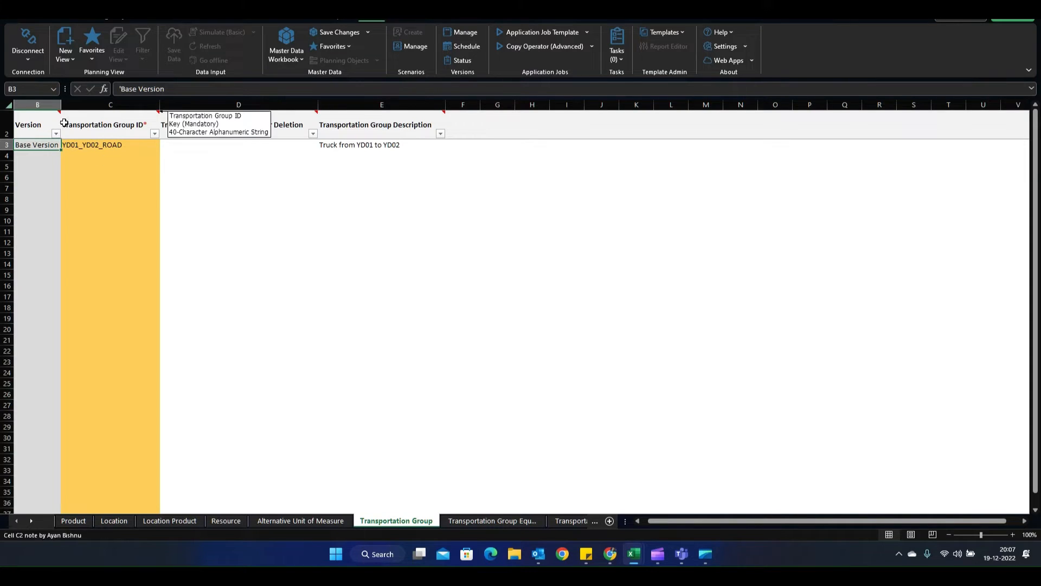
pyautogui.moveTo(130, 125)
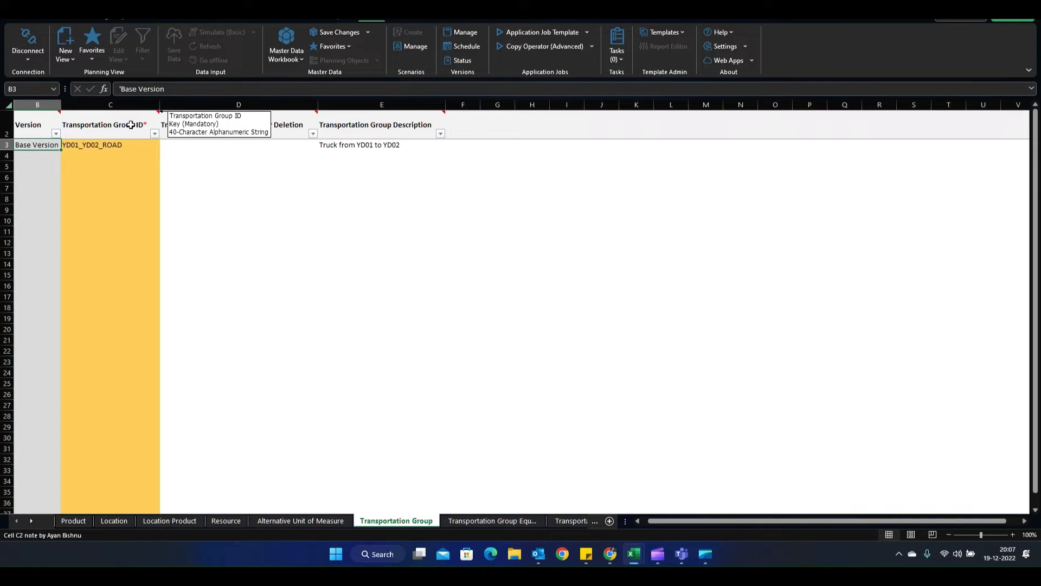
# Step: Open the Transportation Lane master data and review the lane's ship-from, ship-to, transport mode, product and additional lane ID
pyautogui.rightClick(31, 522)
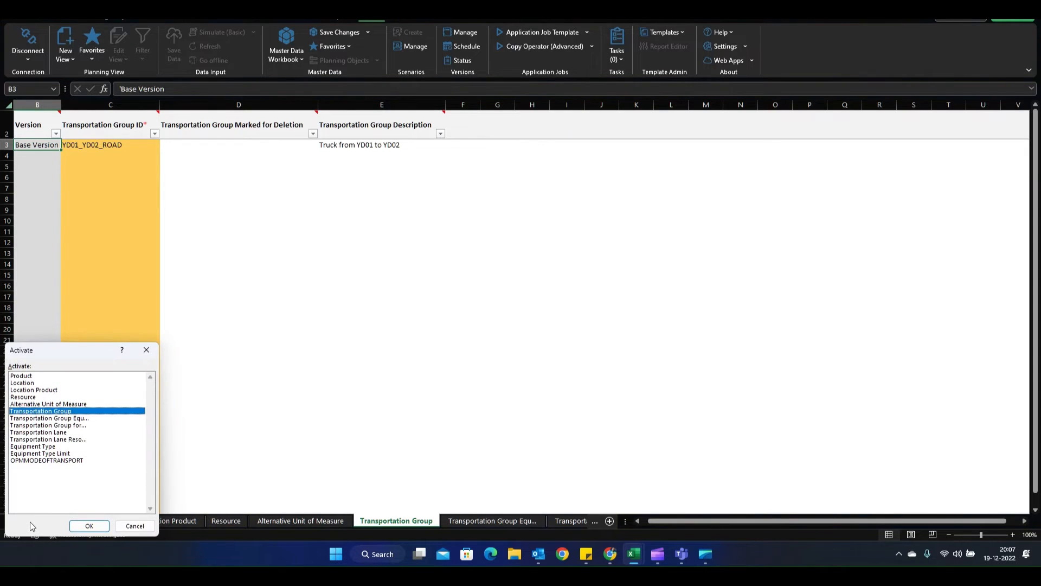
pyautogui.click(60, 433)
pyautogui.click(89, 525)
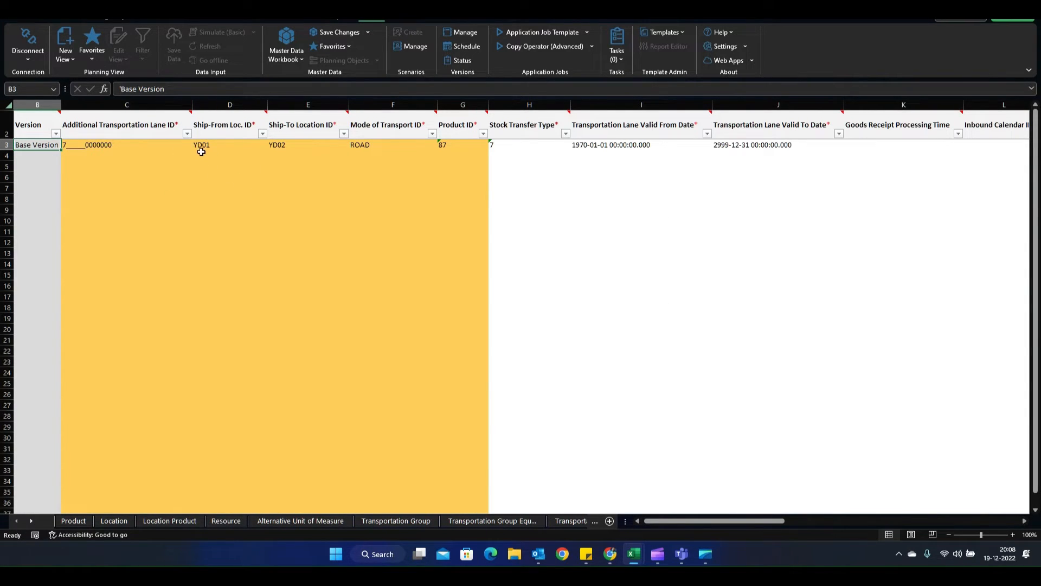
pyautogui.moveTo(201, 148); pyautogui.dragTo(455, 143)
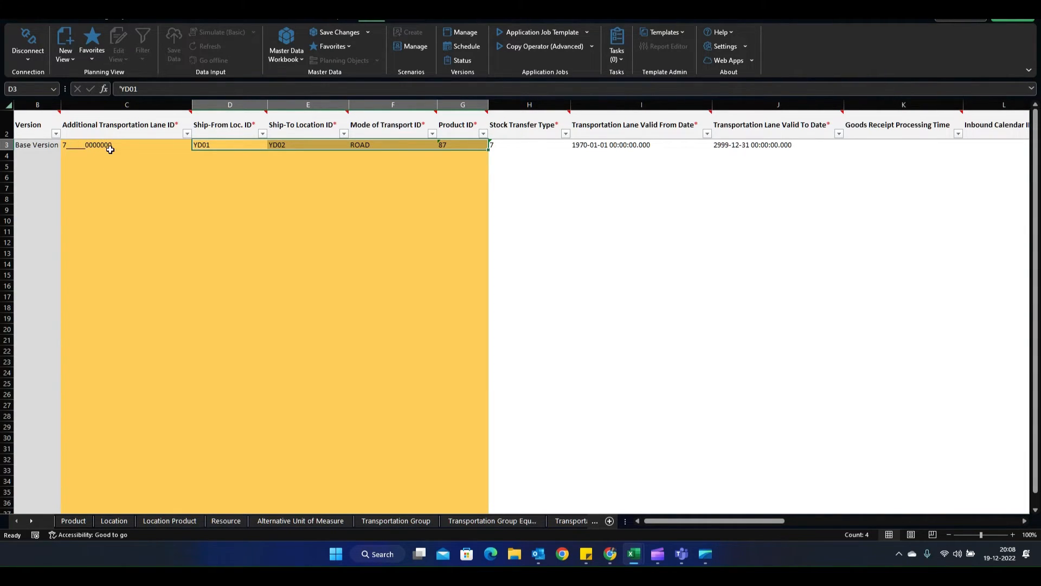
pyautogui.click(103, 146)
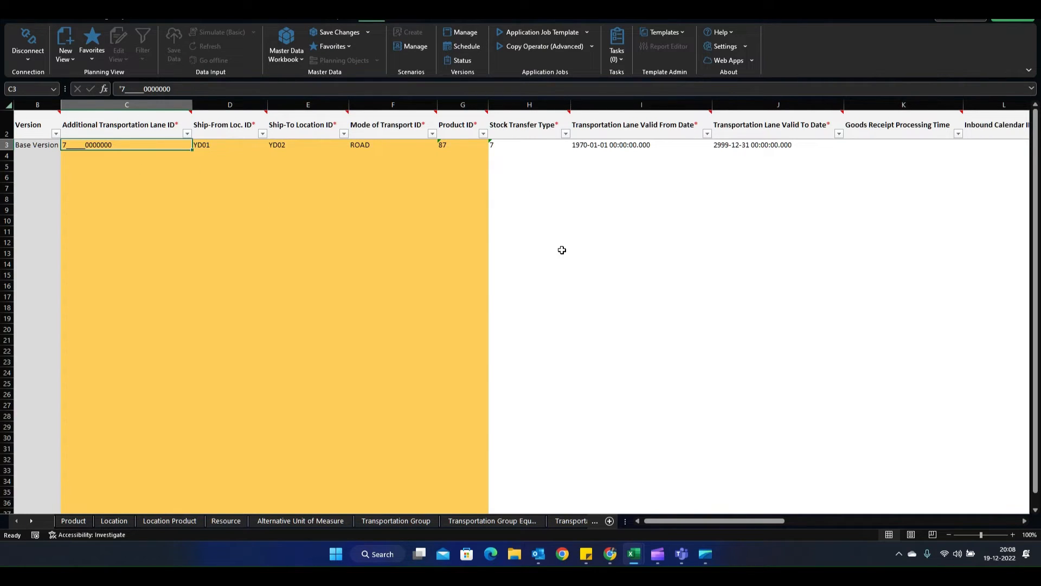
# Step: Examine the stock transfer type, validity dates and lead time of the YD01 to YD02 transportation lane
pyautogui.moveTo(509, 123)
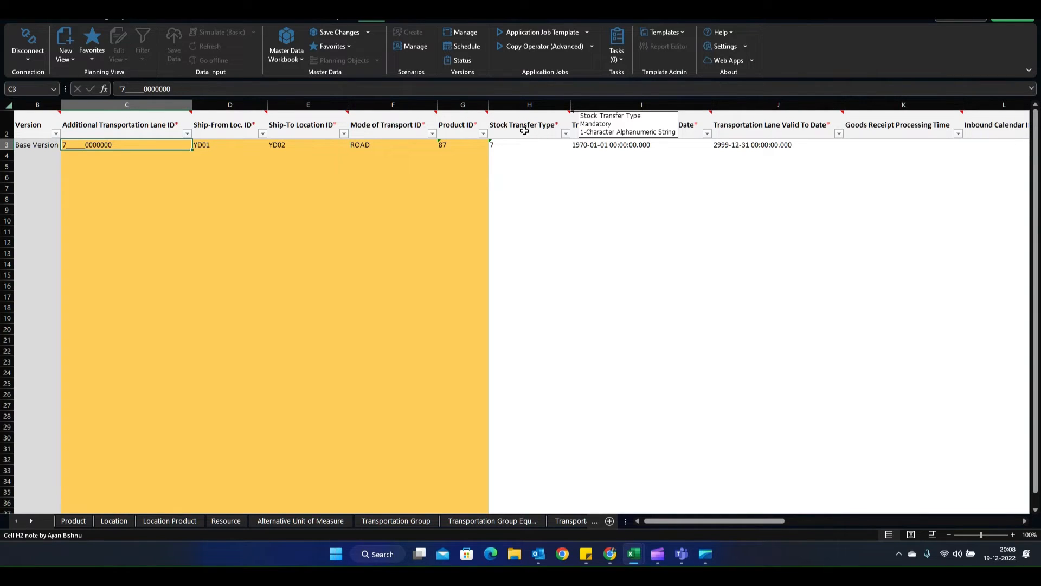
pyautogui.click(524, 132)
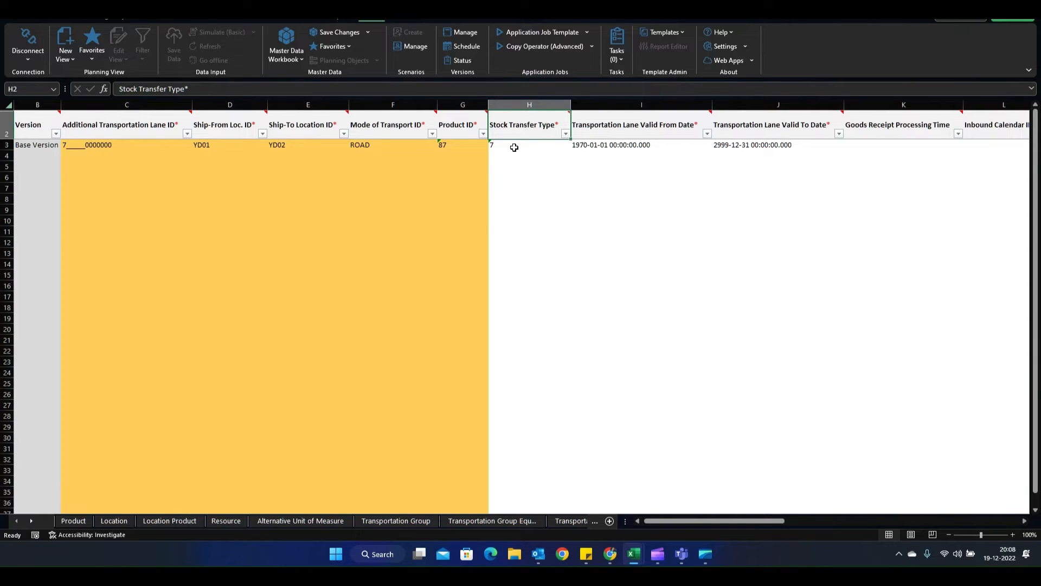
pyautogui.click(506, 144)
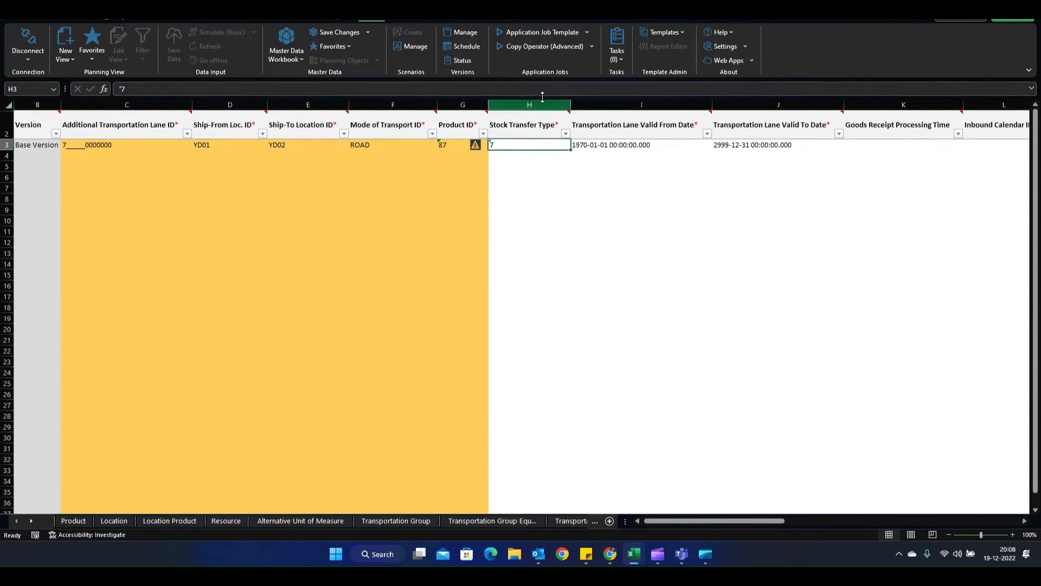
pyautogui.click(587, 146)
pyautogui.moveTo(588, 147); pyautogui.dragTo(752, 144)
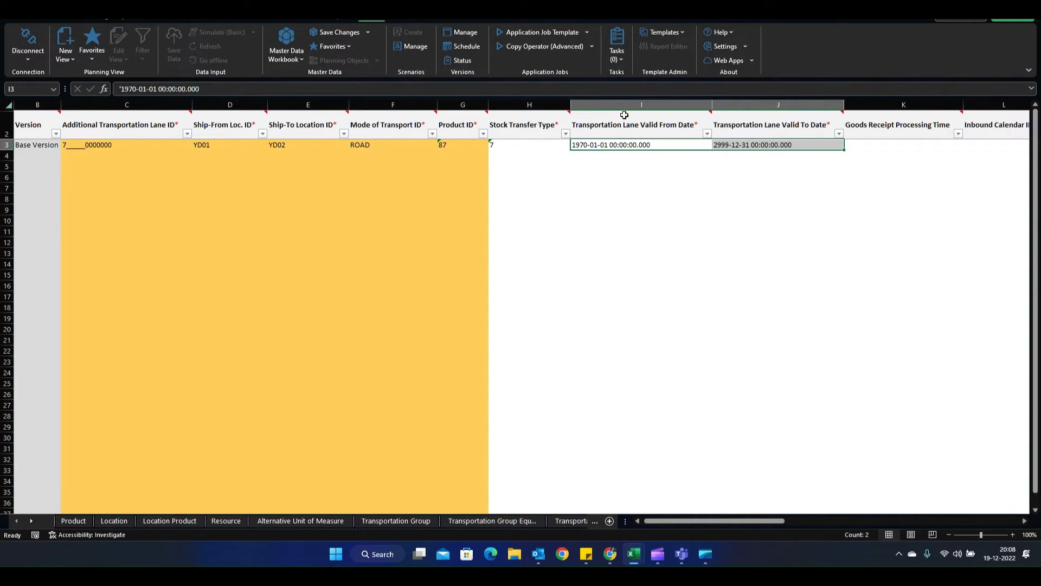
pyautogui.moveTo(704, 522); pyautogui.dragTo(752, 521)
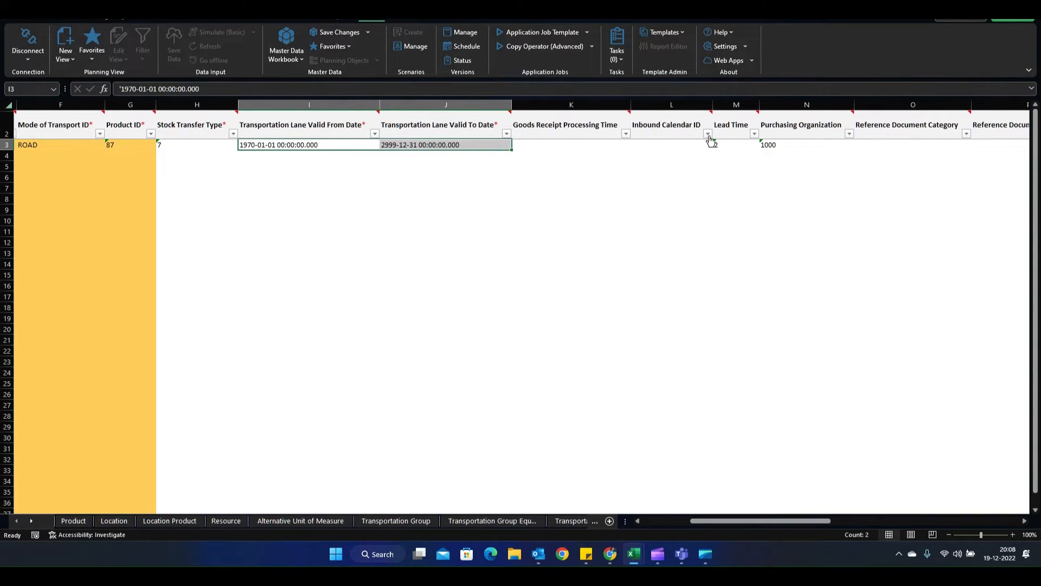
pyautogui.moveTo(762, 133)
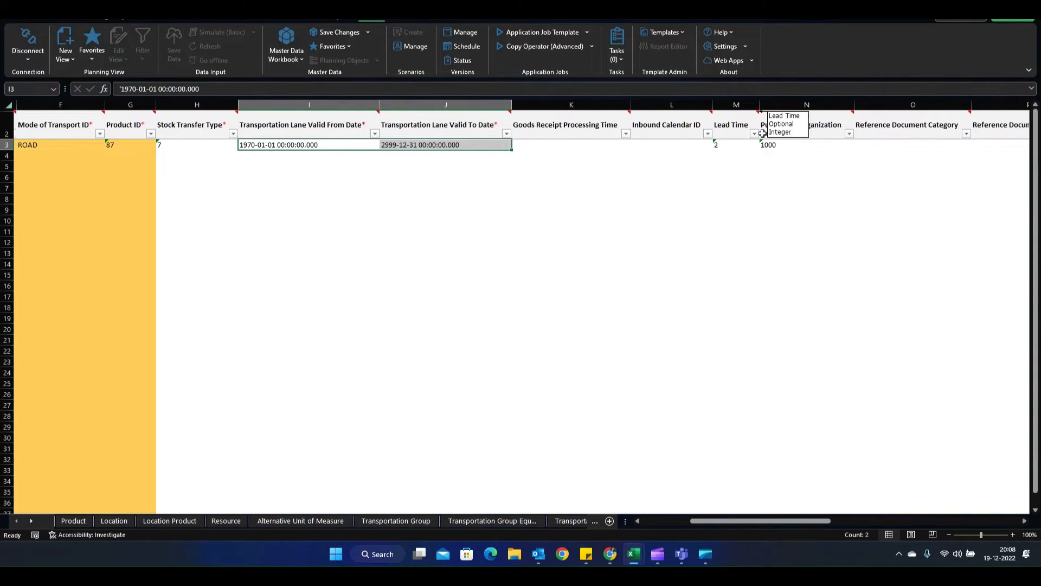
pyautogui.click(726, 143)
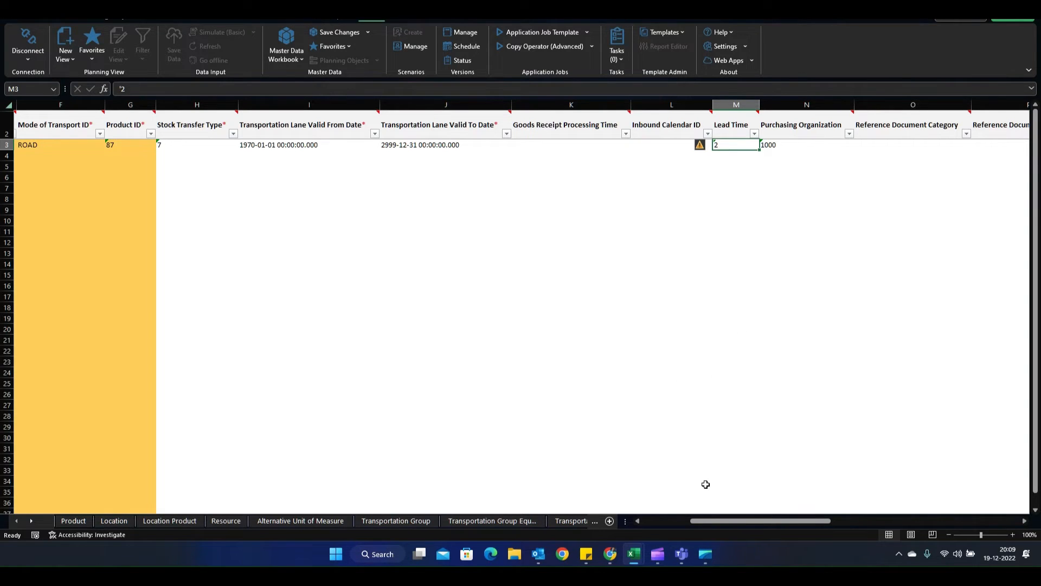
# Step: Review the lane's key fields again, its purchasing organization and transportation group ID, and the remaining priority and lot size columns
pyautogui.hscroll(-1, 694, 525)
pyautogui.moveTo(694, 525); pyautogui.dragTo(634, 526)
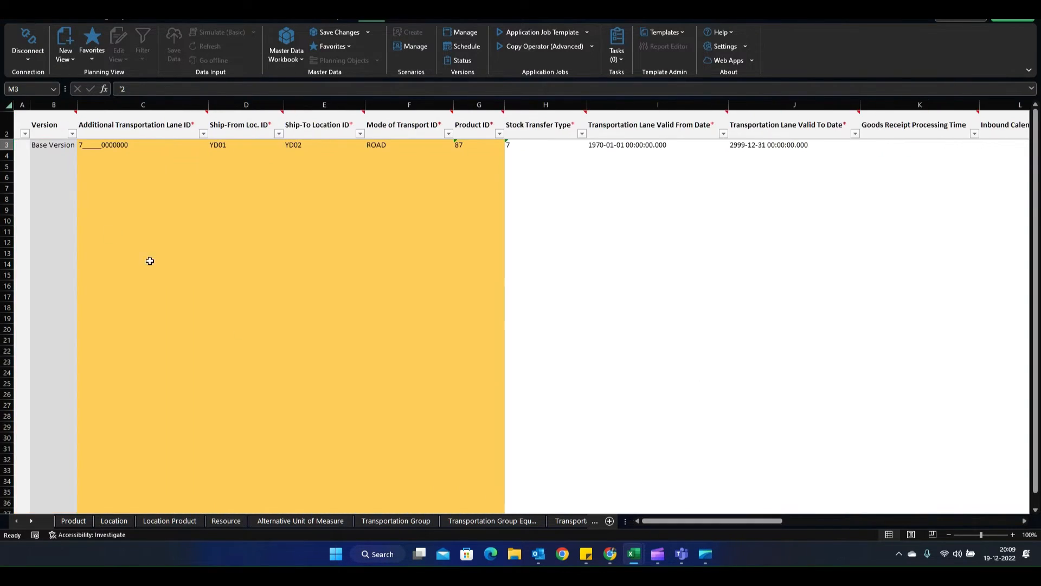
pyautogui.click(98, 146)
pyautogui.moveTo(98, 145); pyautogui.dragTo(513, 148)
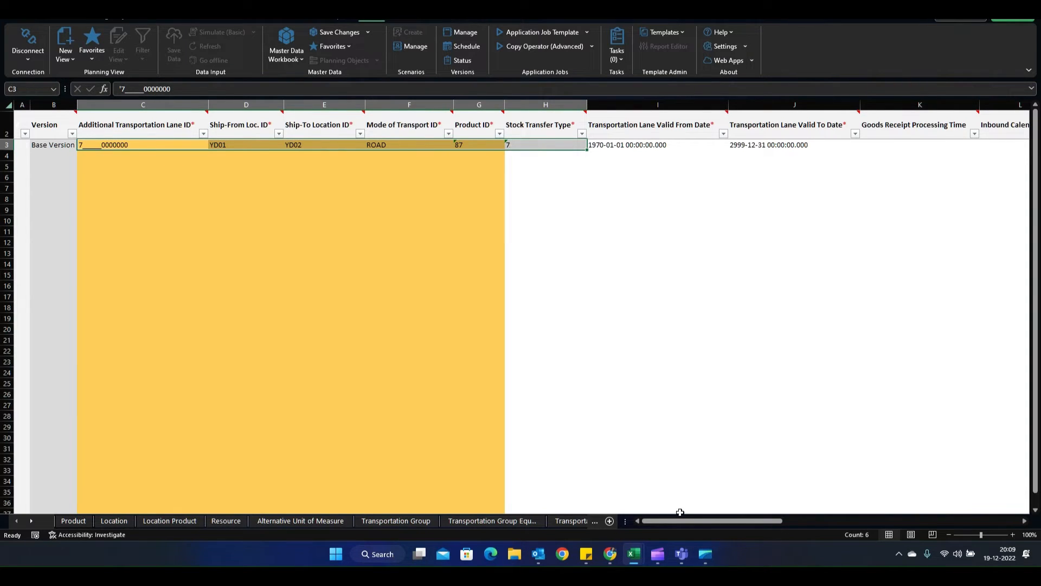
pyautogui.moveTo(673, 520); pyautogui.dragTo(736, 523)
pyautogui.click(694, 145)
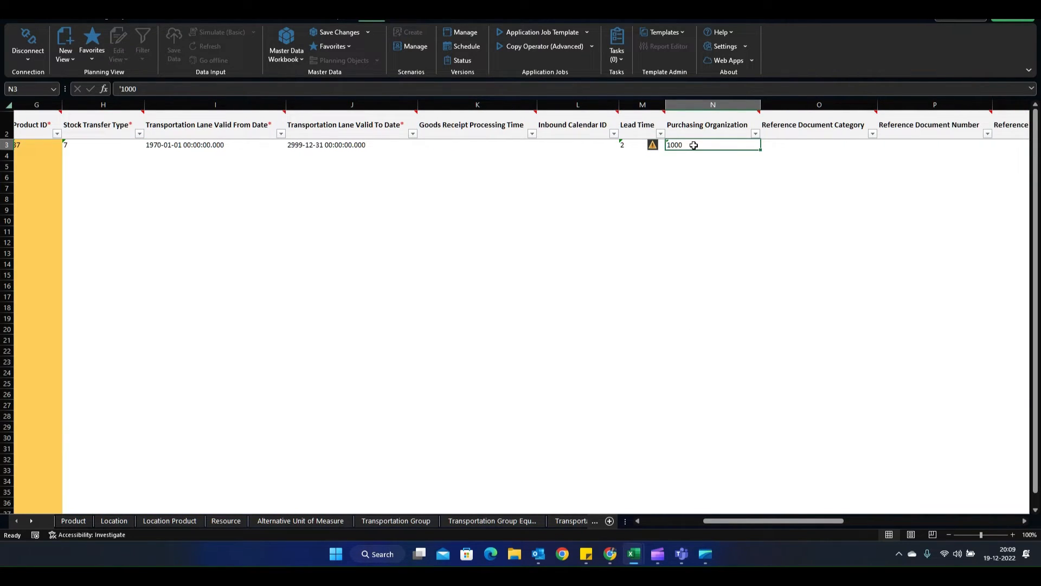
pyautogui.moveTo(770, 521); pyautogui.dragTo(846, 523)
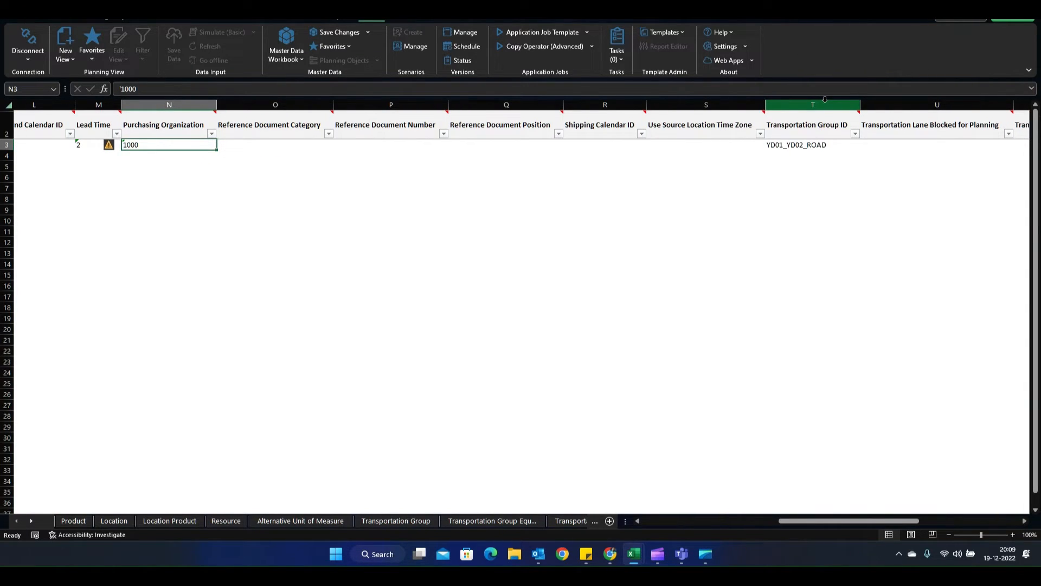
pyautogui.click(797, 147)
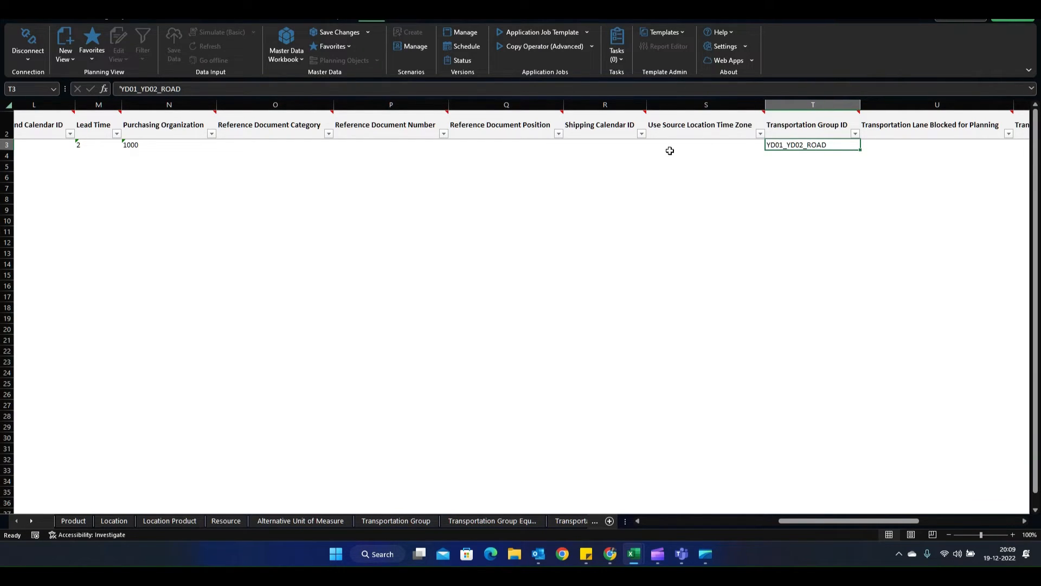
pyautogui.moveTo(190, 122)
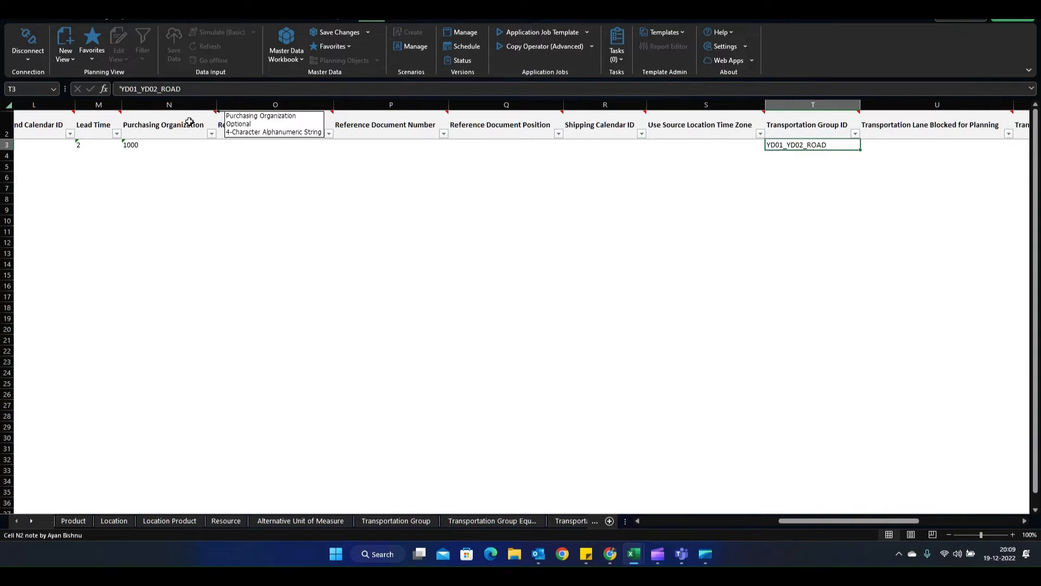
pyautogui.moveTo(813, 520); pyautogui.dragTo(937, 533)
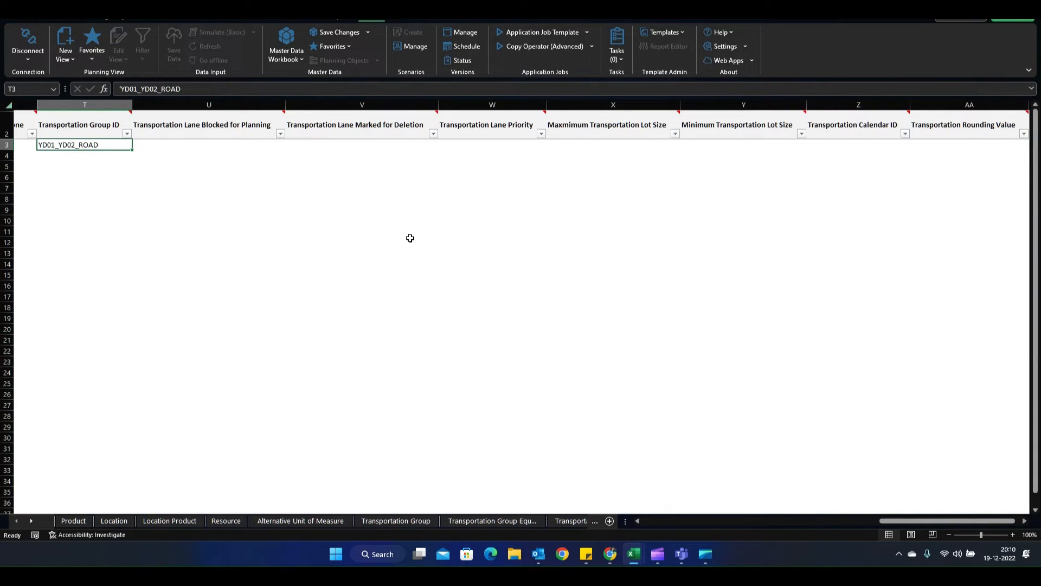
# Step: Show the Transportation Lane Resource master data for the YD01 to YD02 road lane of product 87
pyautogui.click(32, 520)
pyautogui.click(33, 521)
pyautogui.click(32, 521)
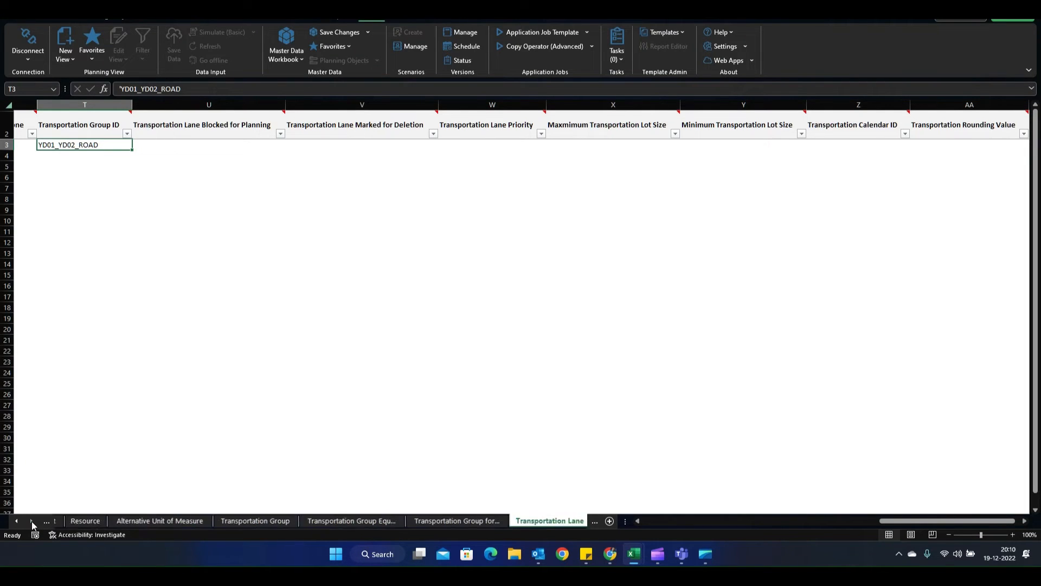
pyautogui.click(31, 522)
pyautogui.click(31, 522)
pyautogui.click(32, 521)
pyautogui.click(31, 521)
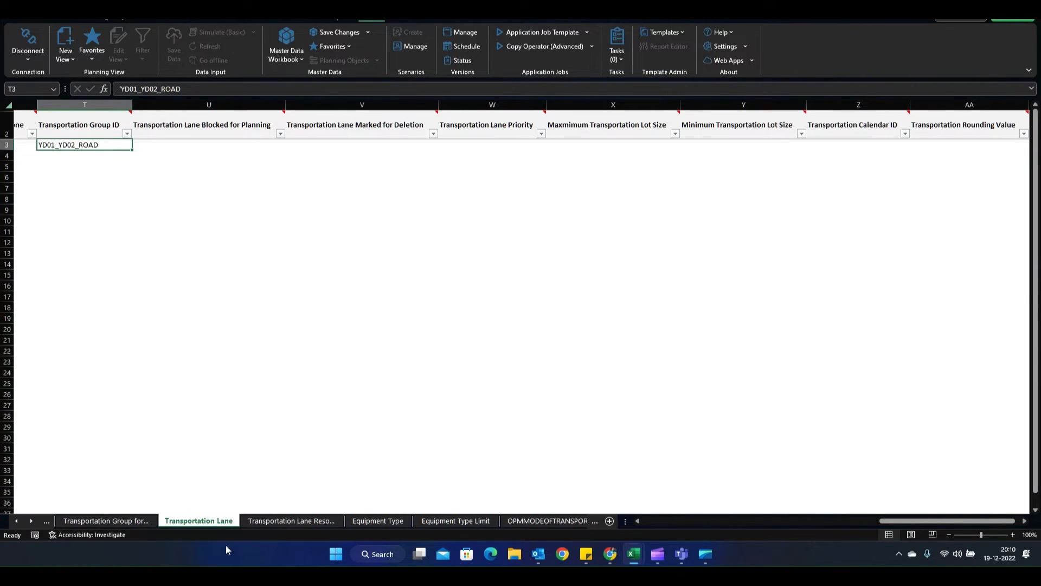
pyautogui.click(268, 519)
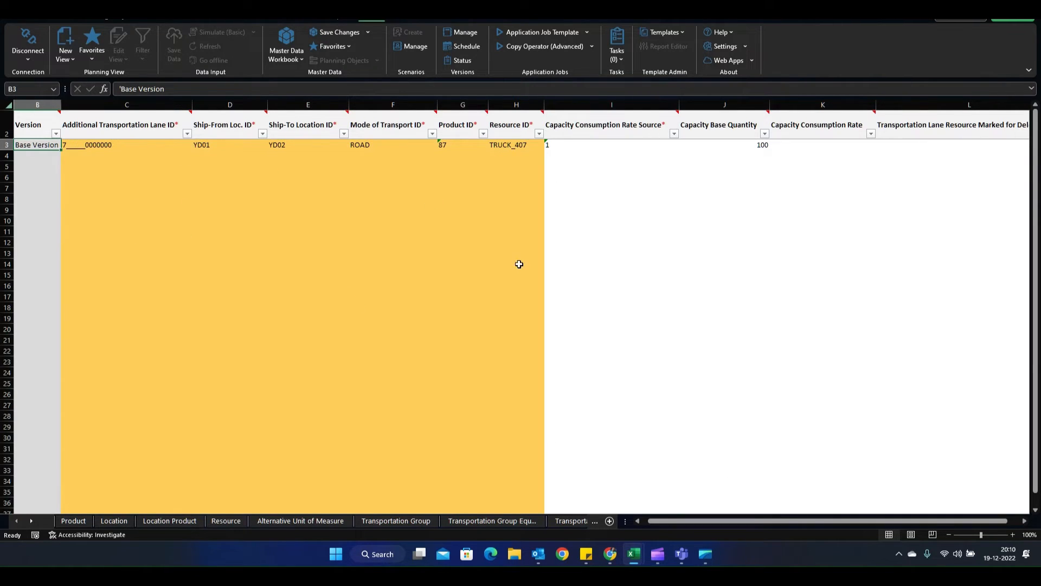
# Step: Review the lane resource record's resource ID, key fields, capacity consumption rate source and capacity base quantity
pyautogui.click(507, 146)
pyautogui.moveTo(470, 146); pyautogui.dragTo(118, 151)
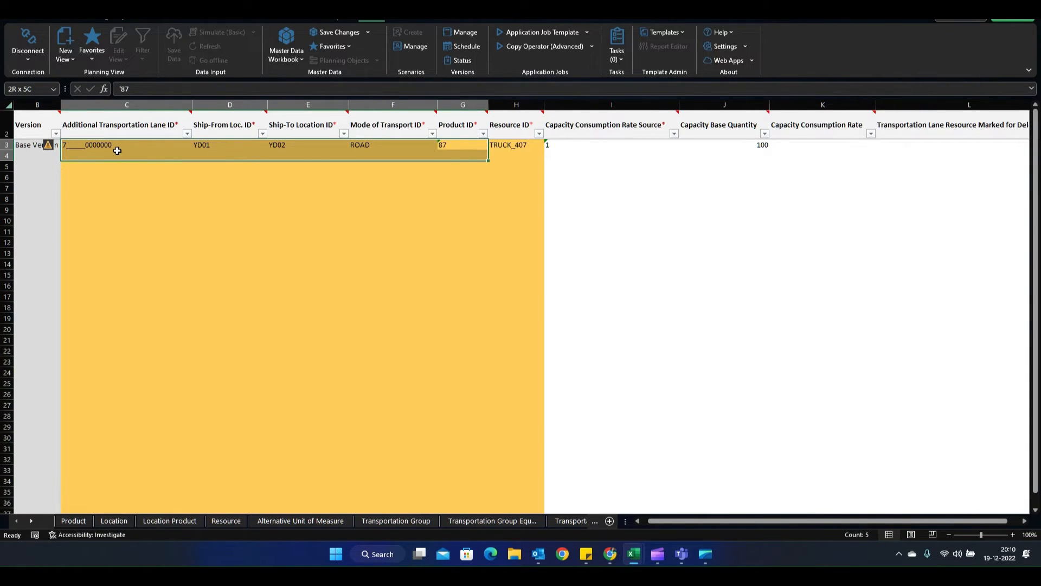
pyautogui.click(564, 147)
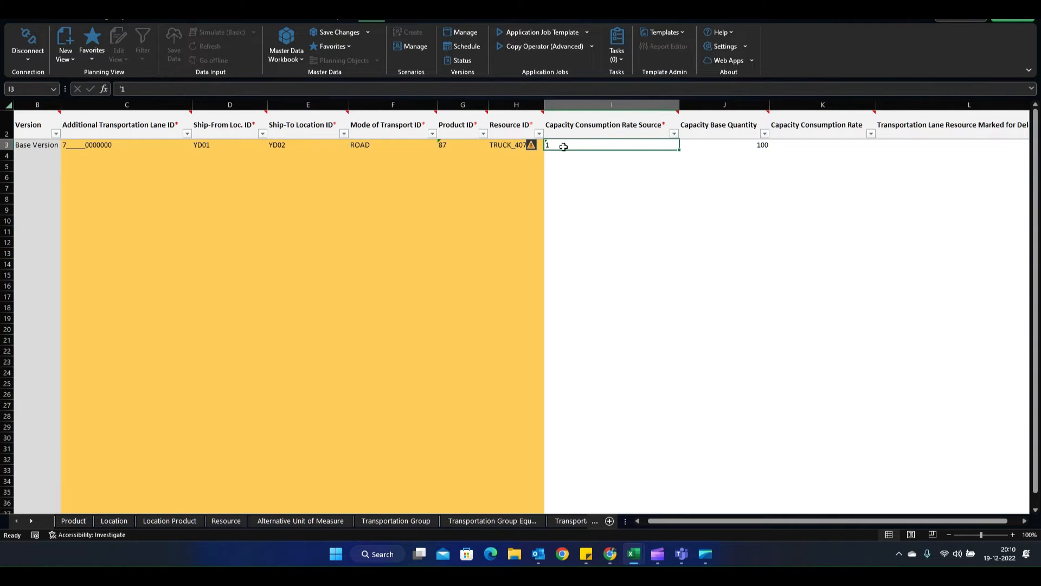
pyautogui.click(741, 145)
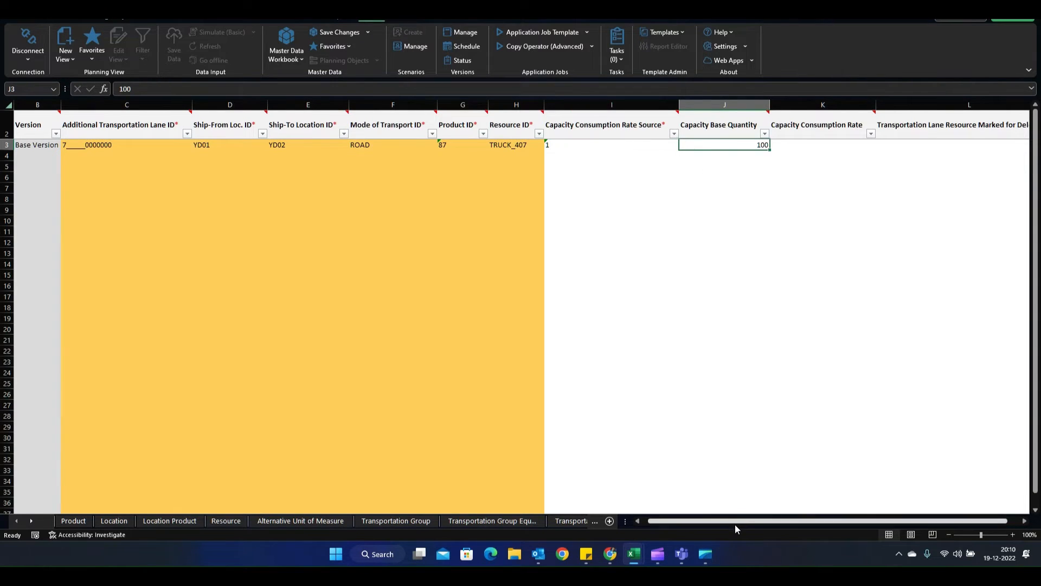
pyautogui.hscroll(2, 735, 524)
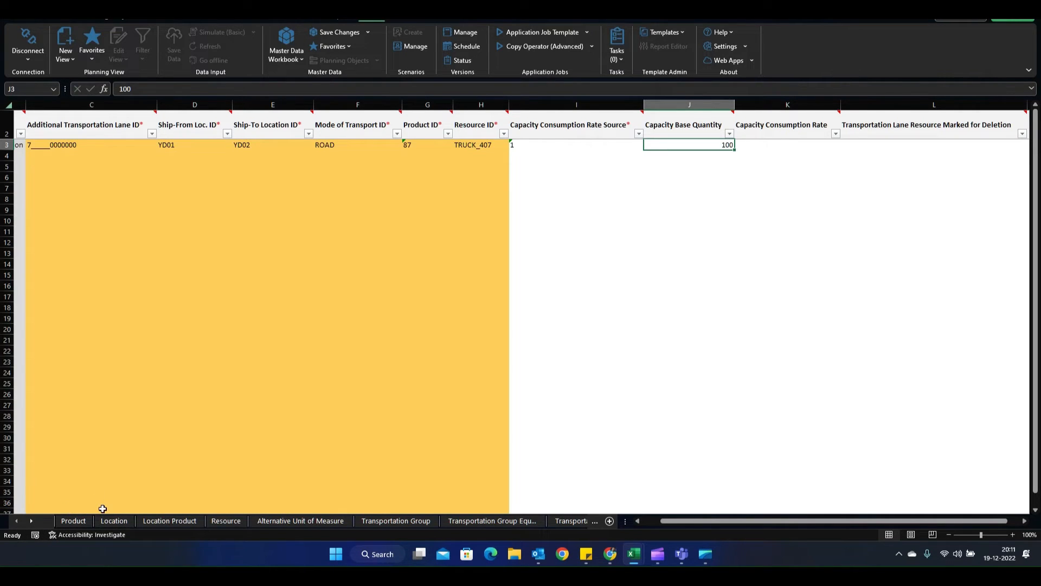
# Step: Show the Equipment Type master data and review the IDs and descriptions of the small and big trucks
pyautogui.rightClick(30, 519)
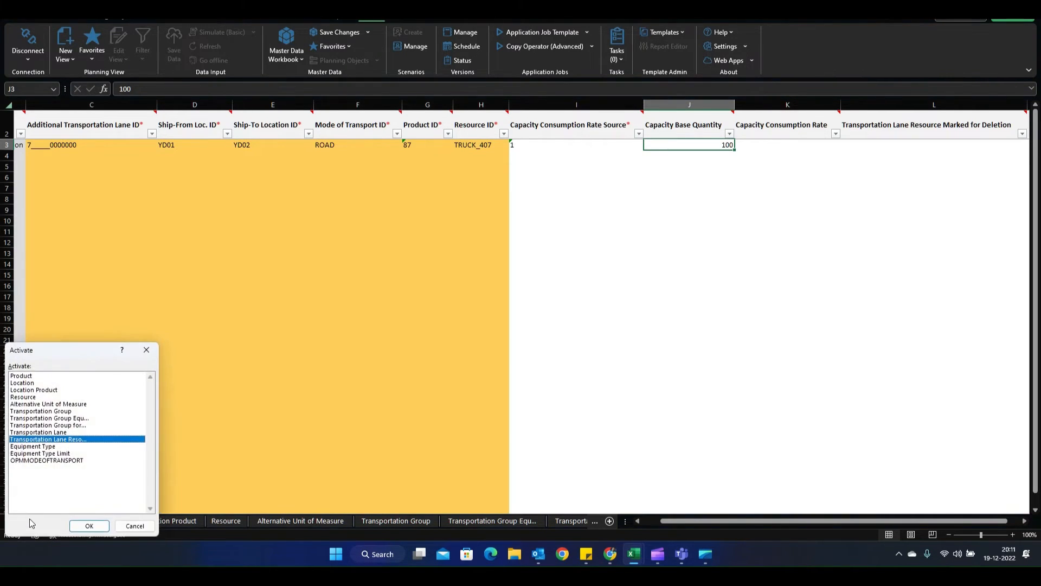
pyautogui.click(32, 446)
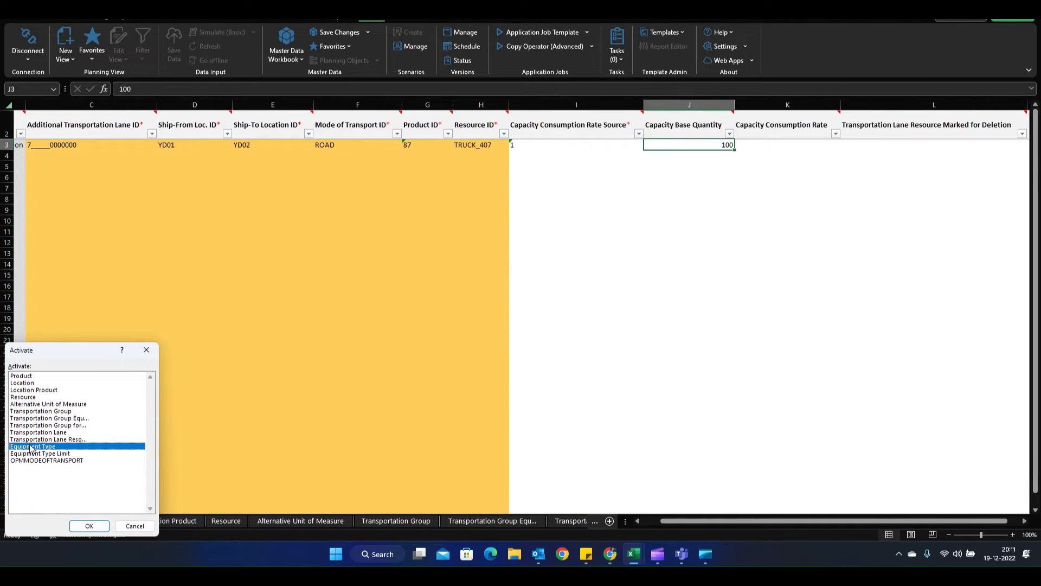
pyautogui.click(95, 526)
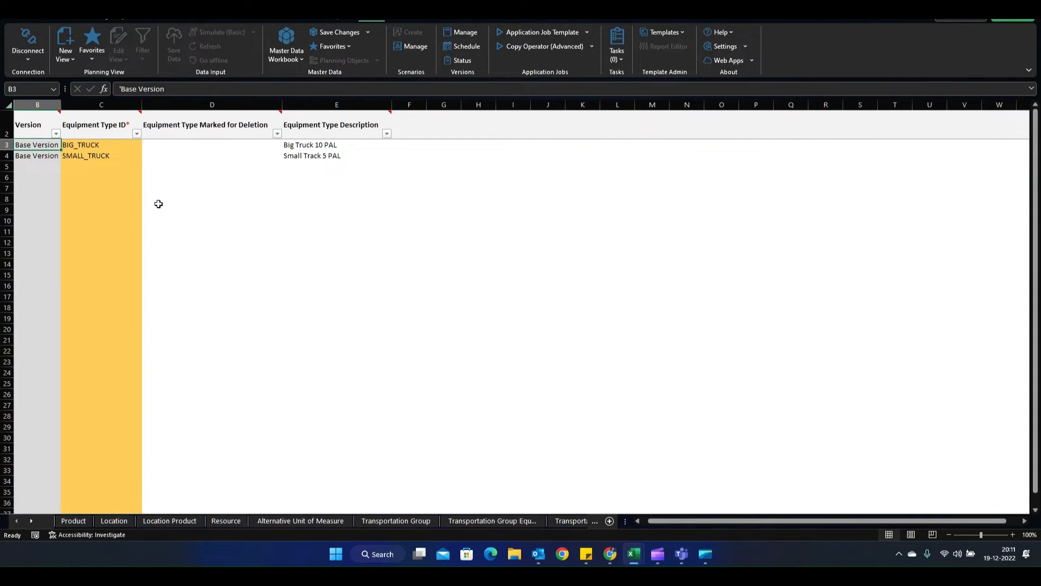
pyautogui.click(97, 156)
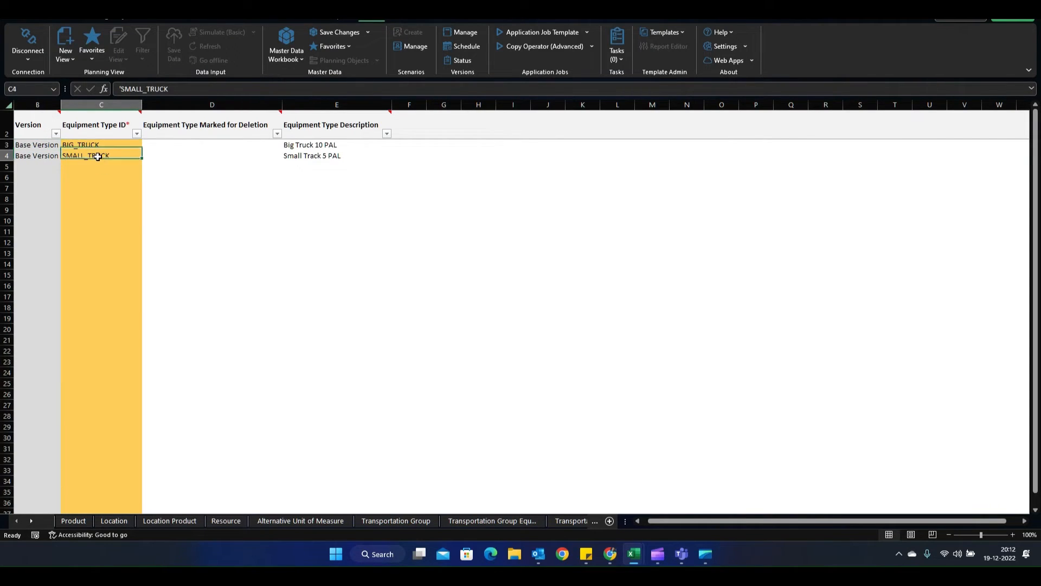
pyautogui.click(322, 156)
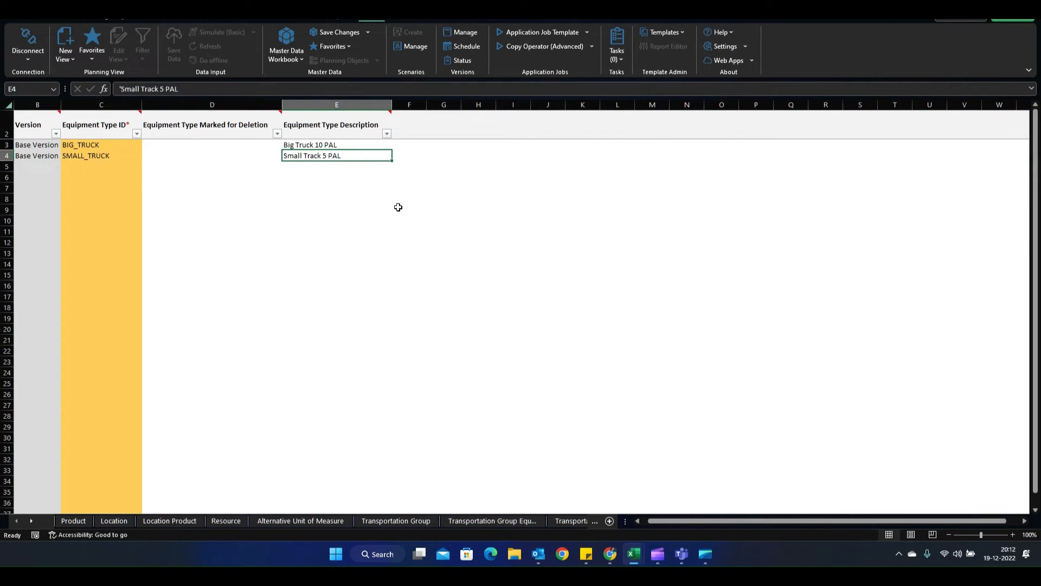
pyautogui.click(340, 143)
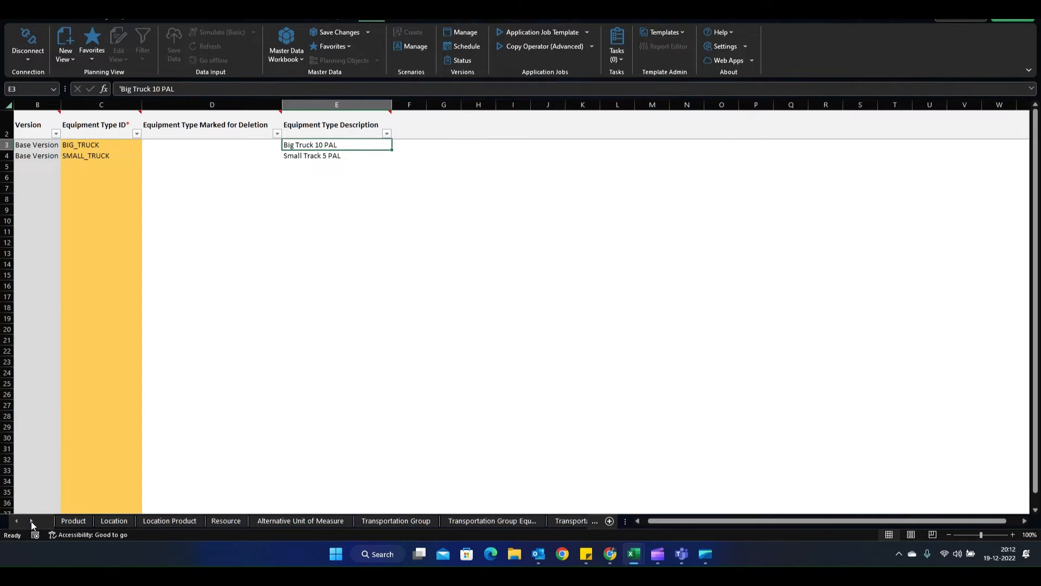
# Step: Show the Equipment Type Limit master data and review the limit unit and equipment type ID of both trucks
pyautogui.rightClick(31, 520)
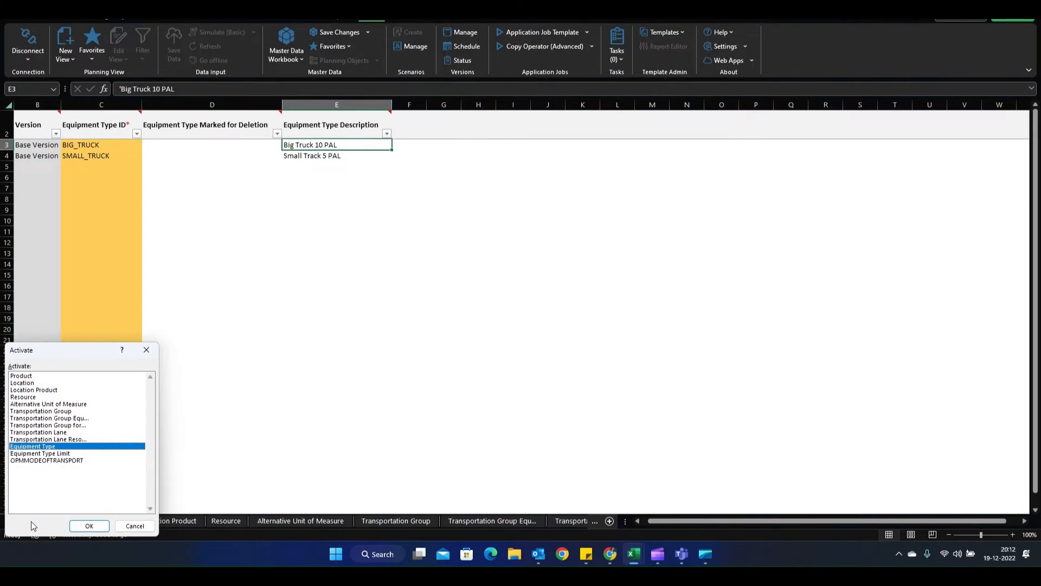
pyautogui.click(48, 454)
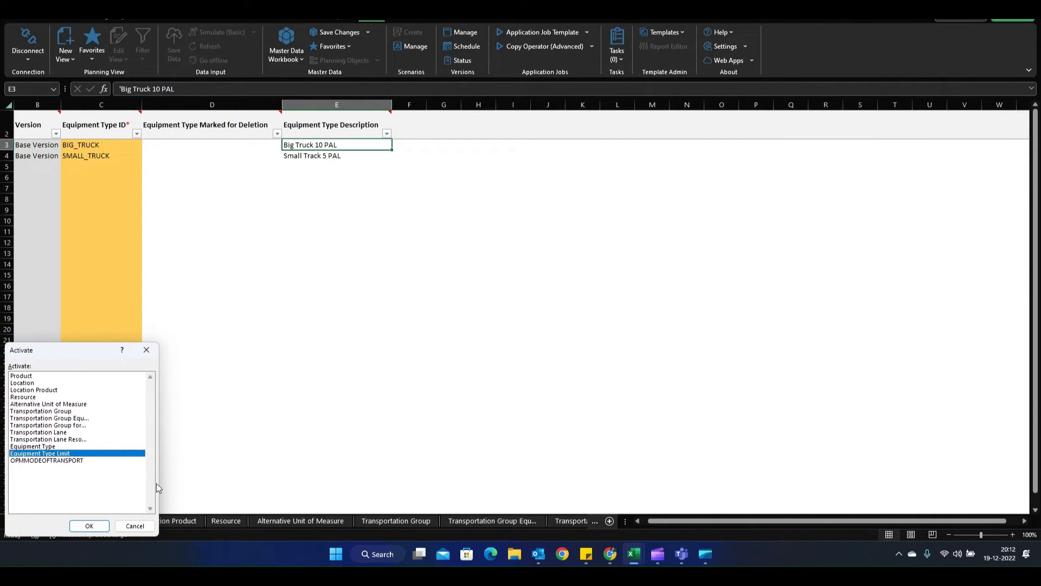
pyautogui.click(91, 526)
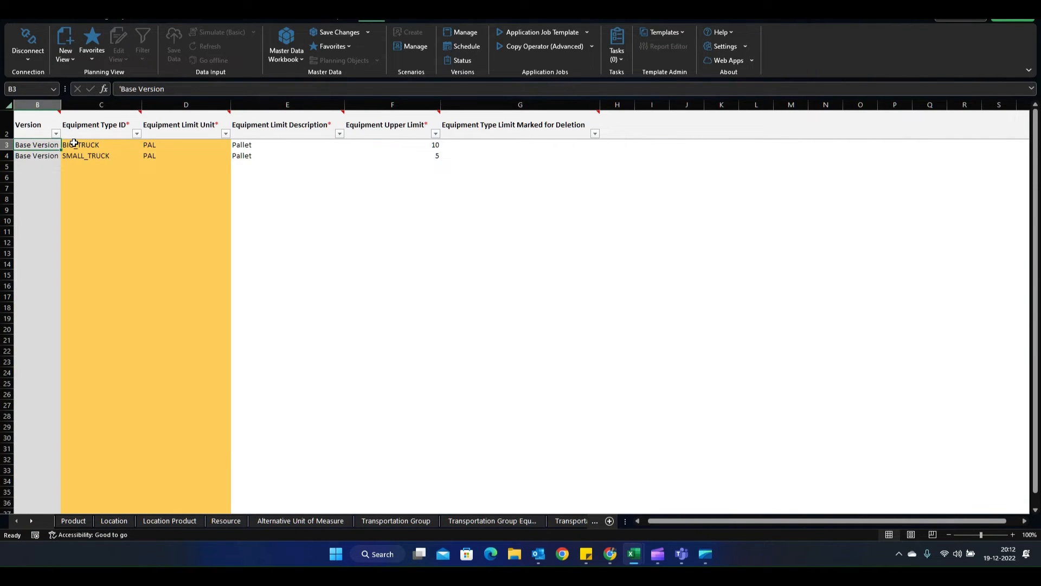
pyautogui.click(152, 144)
pyautogui.click(155, 155)
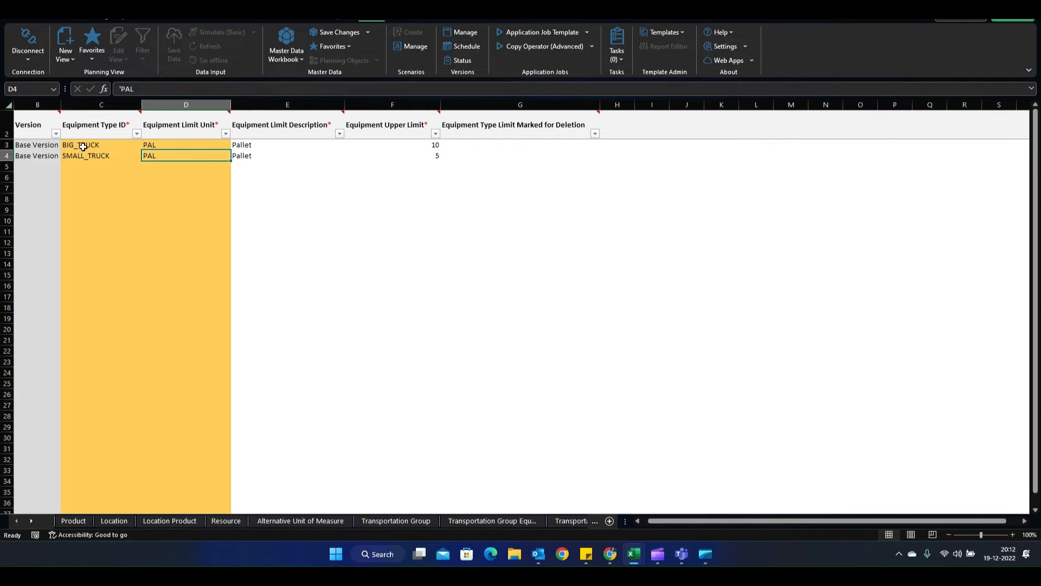
pyautogui.click(82, 145)
pyautogui.click(84, 157)
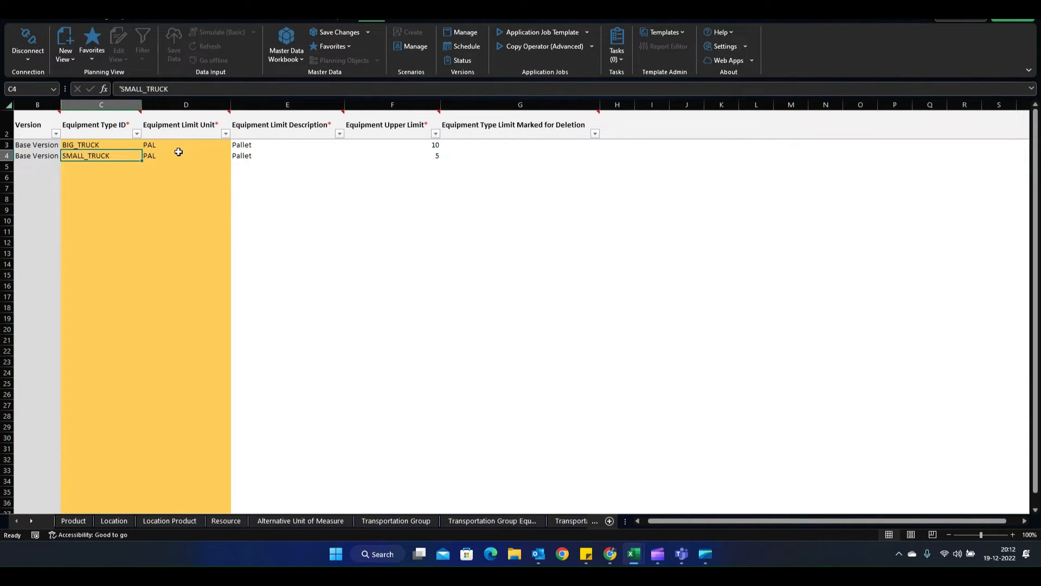
# Step: Compare the equipment limit units and upper limits defined for BIG_TRUCK and SMALL_TRUCK
pyautogui.click(153, 146)
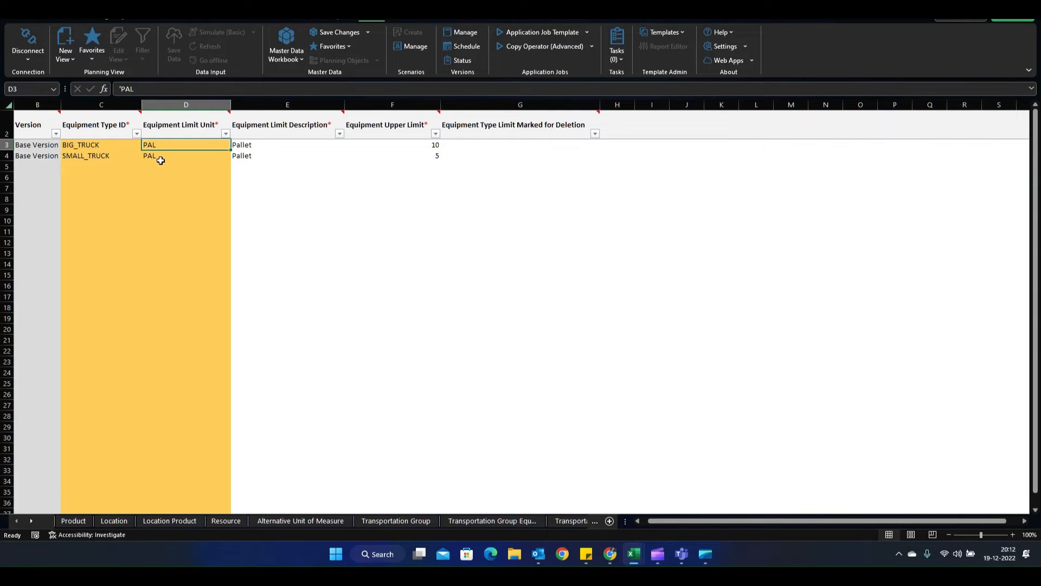
pyautogui.click(163, 159)
pyautogui.click(163, 145)
pyautogui.click(422, 158)
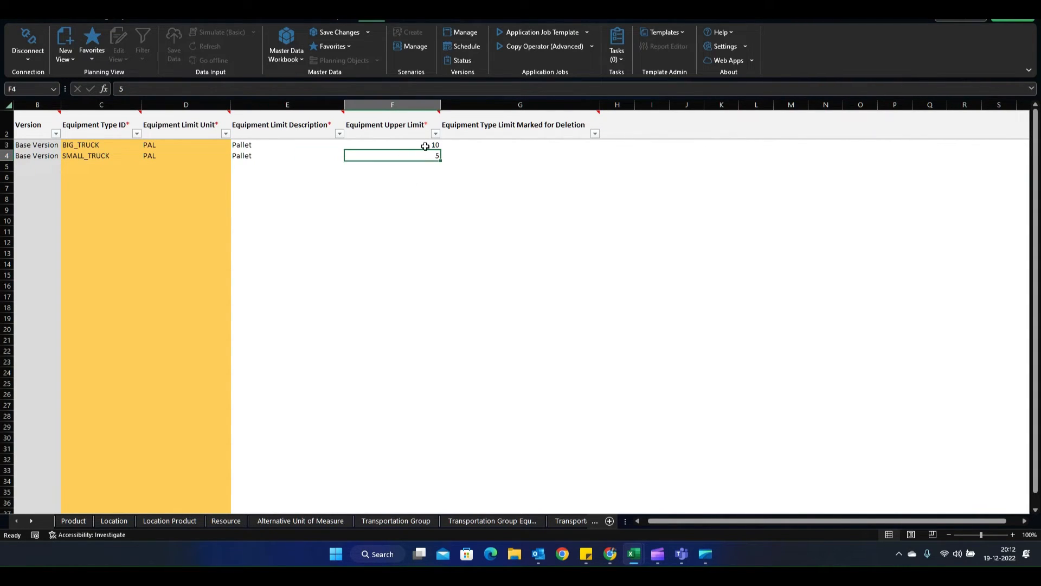
pyautogui.click(425, 145)
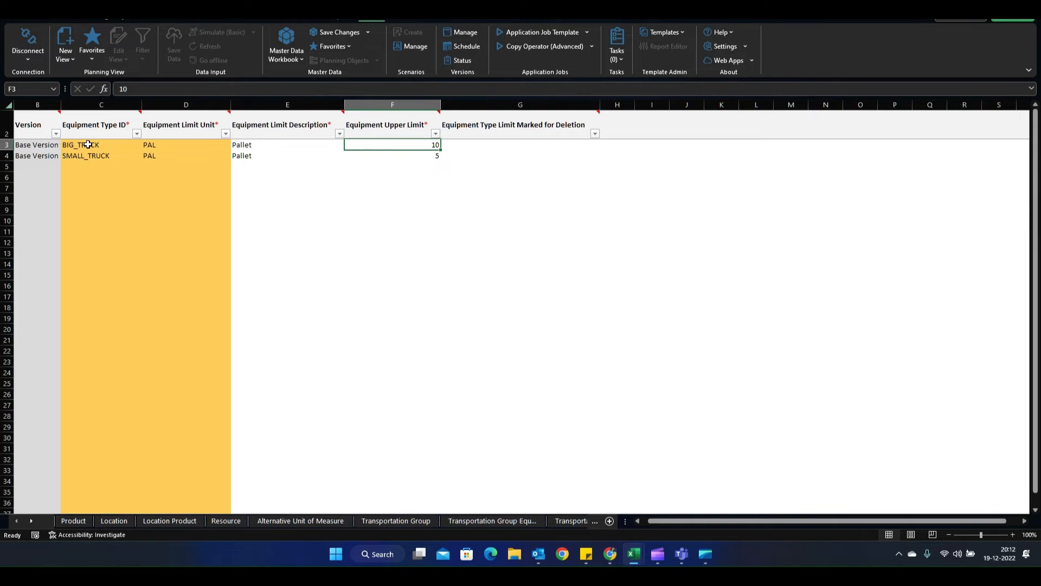
pyautogui.moveTo(88, 145); pyautogui.dragTo(89, 157)
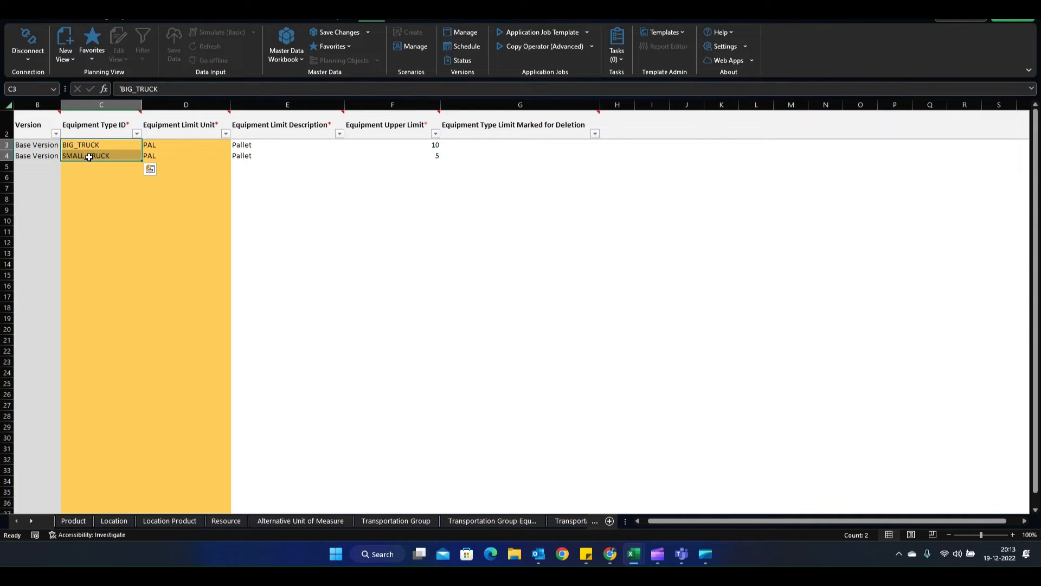
# Step: Show the Transportation Group Equipment Type master data and review its equipment type IDs, additional keys and transportation group IDs
pyautogui.click(504, 519)
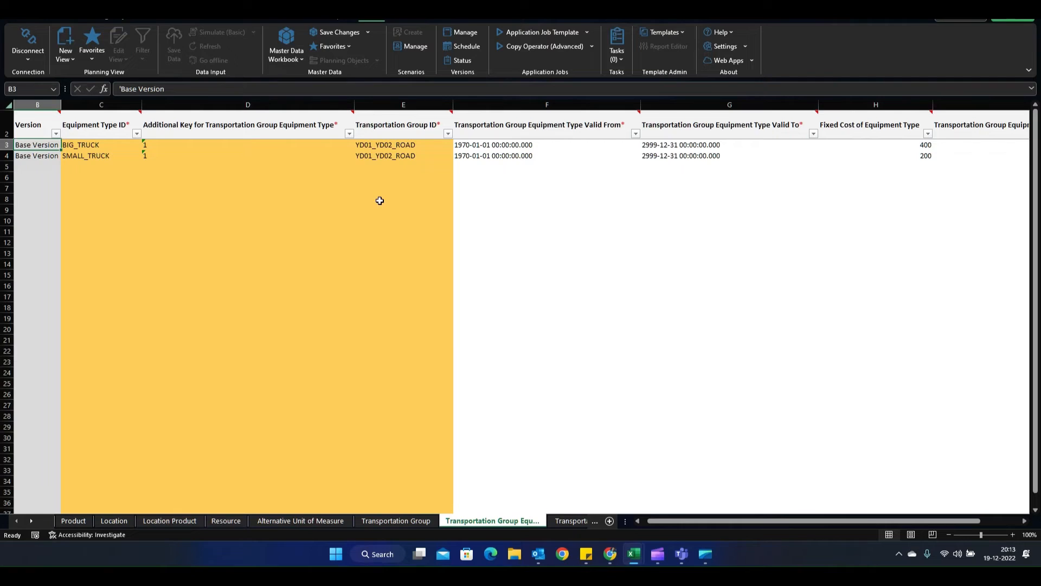
pyautogui.click(88, 146)
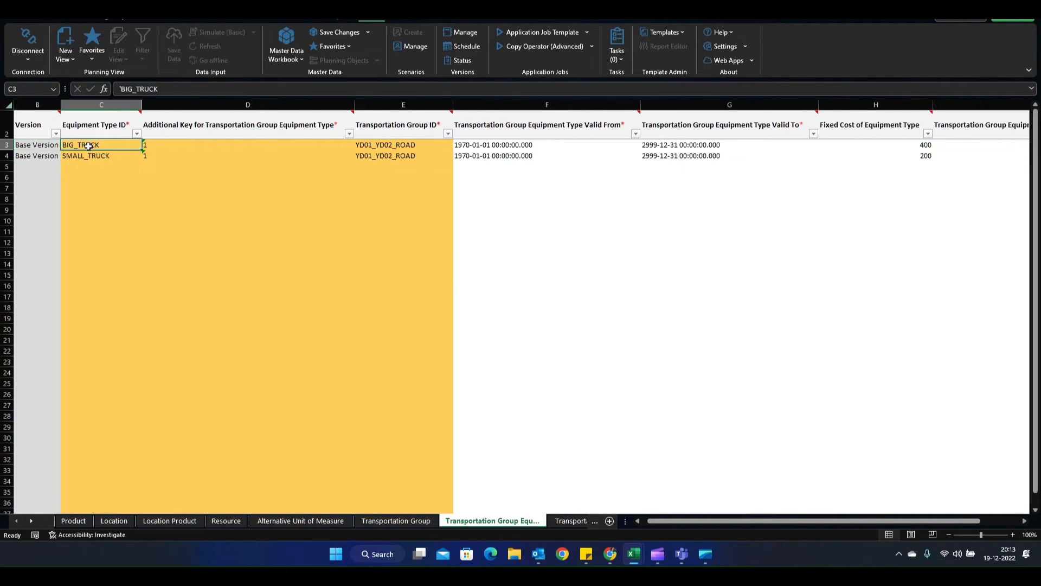
pyautogui.moveTo(88, 146); pyautogui.dragTo(88, 155)
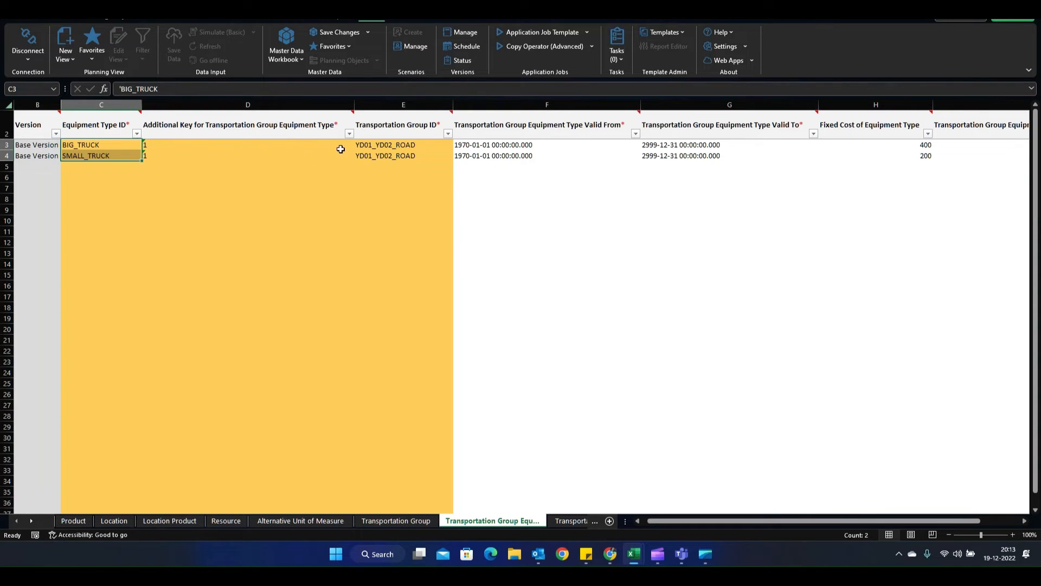
pyautogui.moveTo(170, 145); pyautogui.dragTo(169, 155)
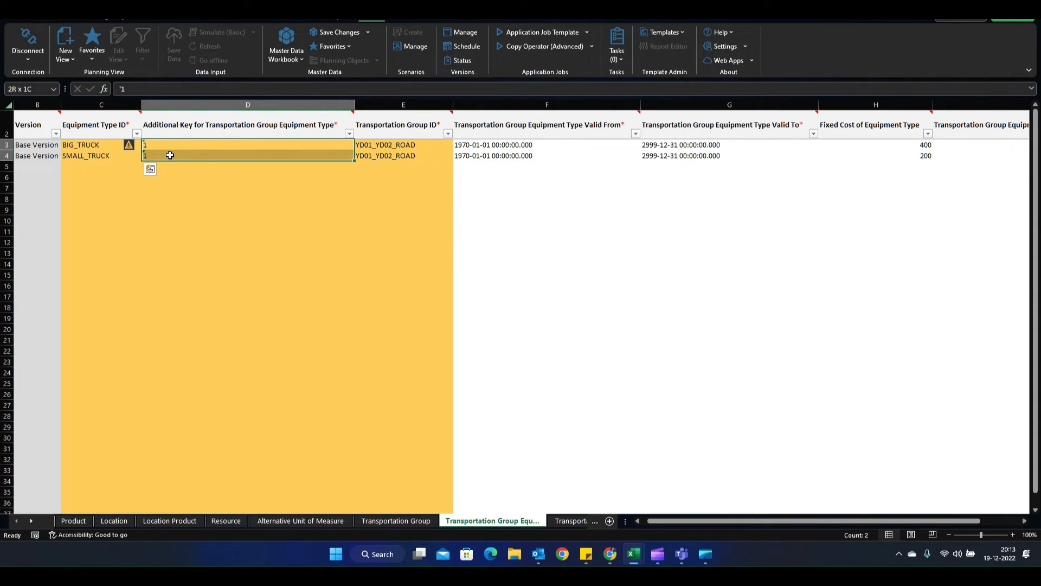
pyautogui.click(381, 144)
pyautogui.moveTo(382, 144); pyautogui.dragTo(382, 158)
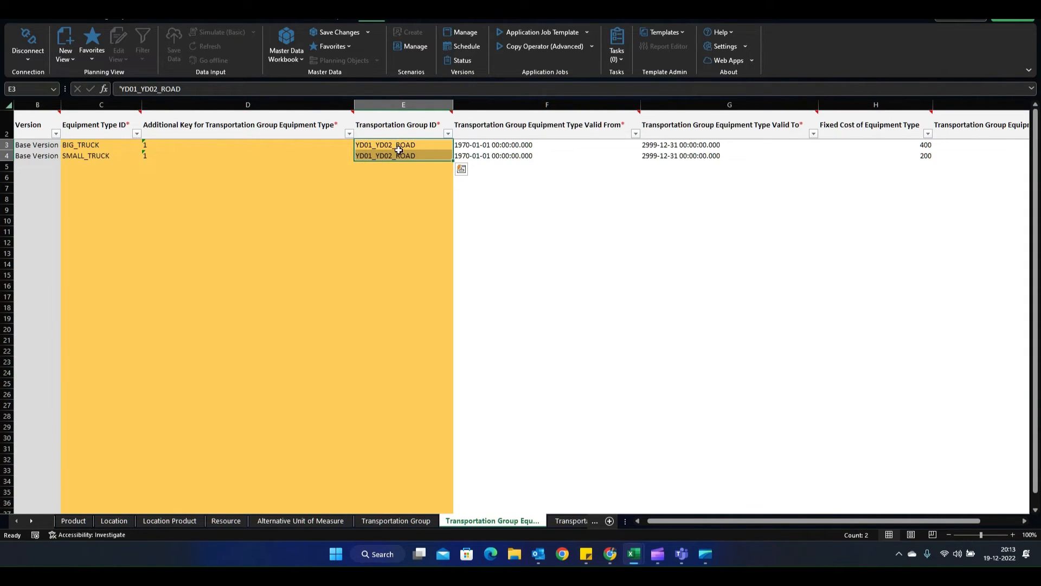
# Step: Examine the validity dates and fixed cost of each equipment type in the YD01_YD02_ROAD transportation group
pyautogui.click(106, 147)
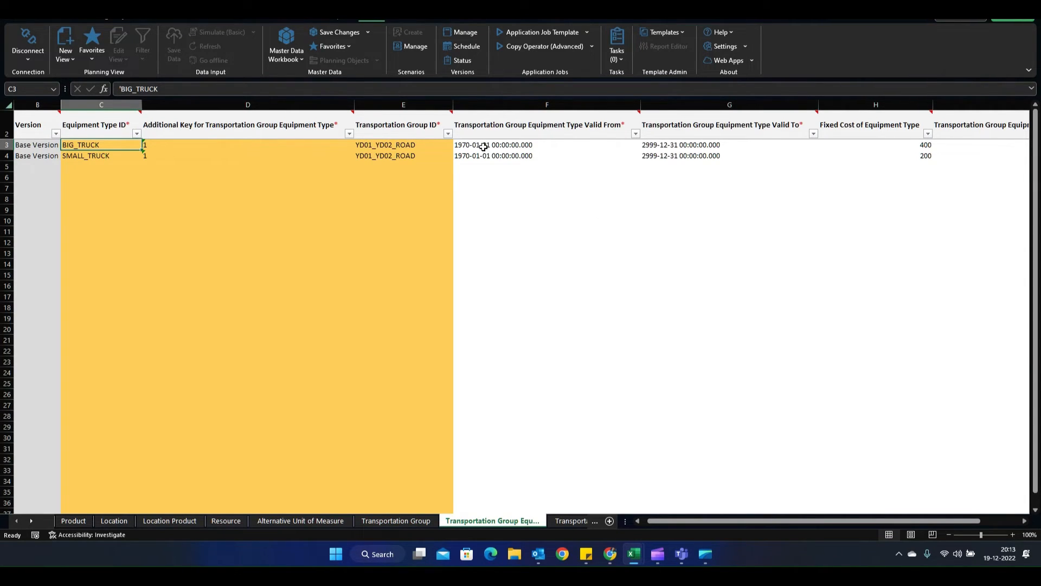
pyautogui.moveTo(483, 146); pyautogui.dragTo(679, 162)
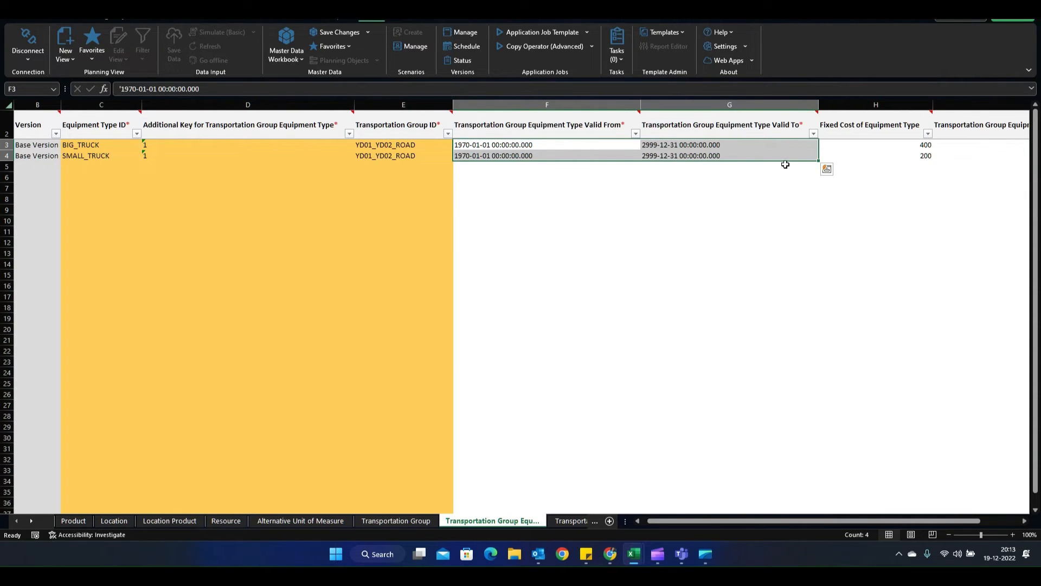
pyautogui.click(925, 146)
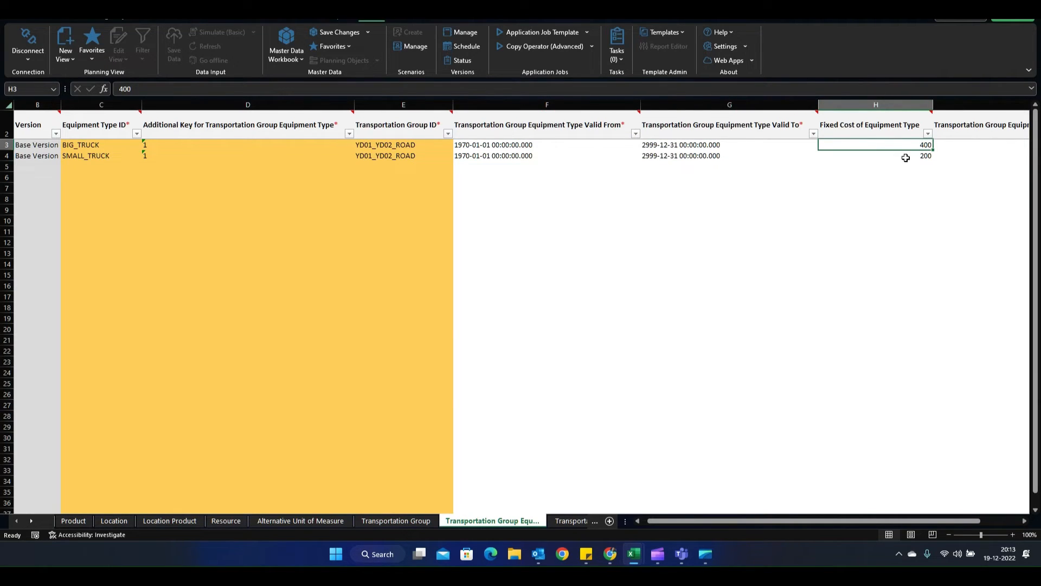
pyautogui.click(903, 156)
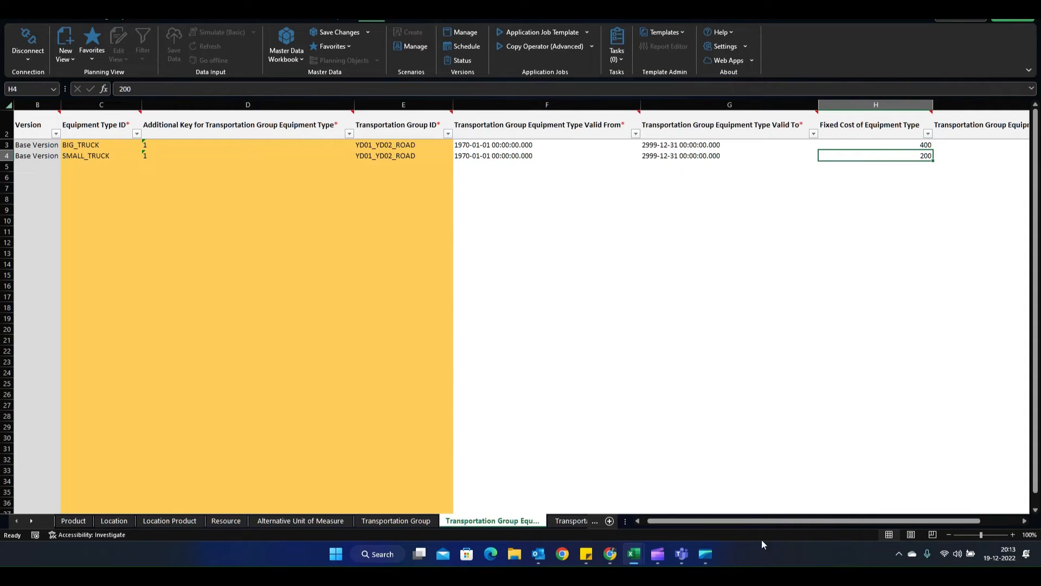
pyautogui.moveTo(785, 520); pyautogui.dragTo(732, 522)
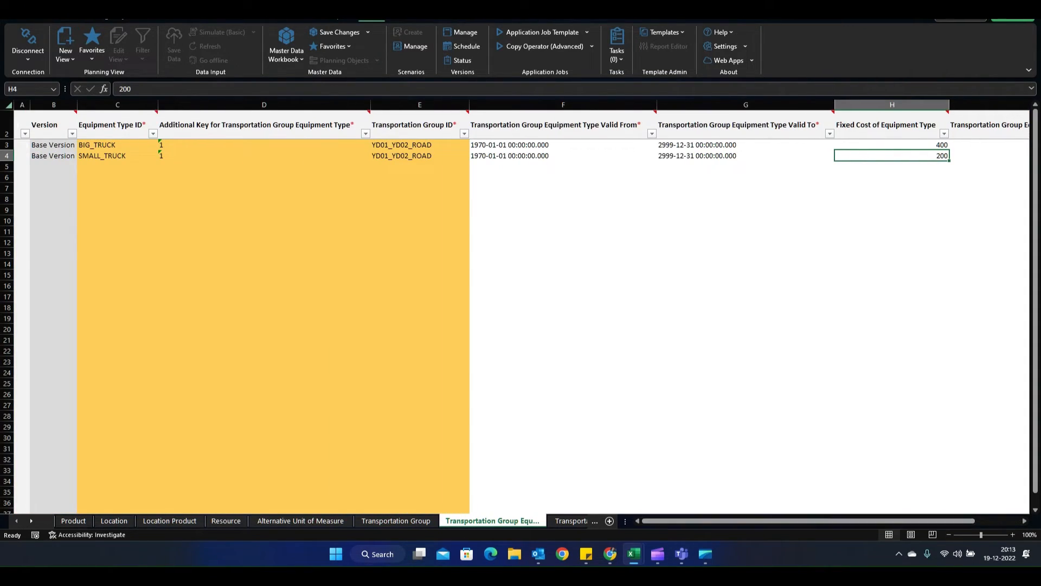
# Step: Review the workbook's list of master data sheets, going over the resource, transportation group, transportation lane, equipment type and equipment type limit entries
pyautogui.rightClick(21, 519)
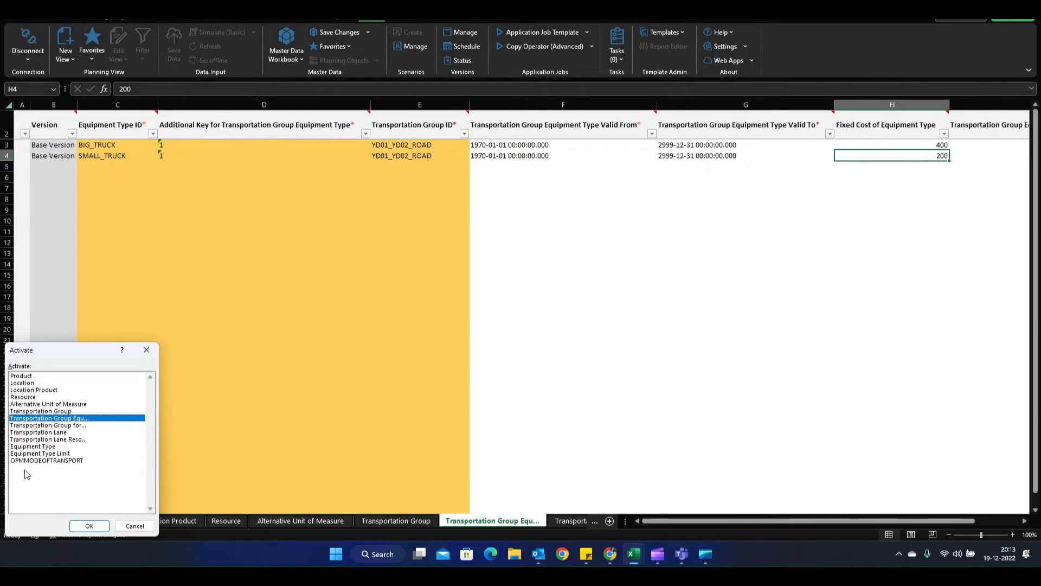
pyautogui.click(44, 413)
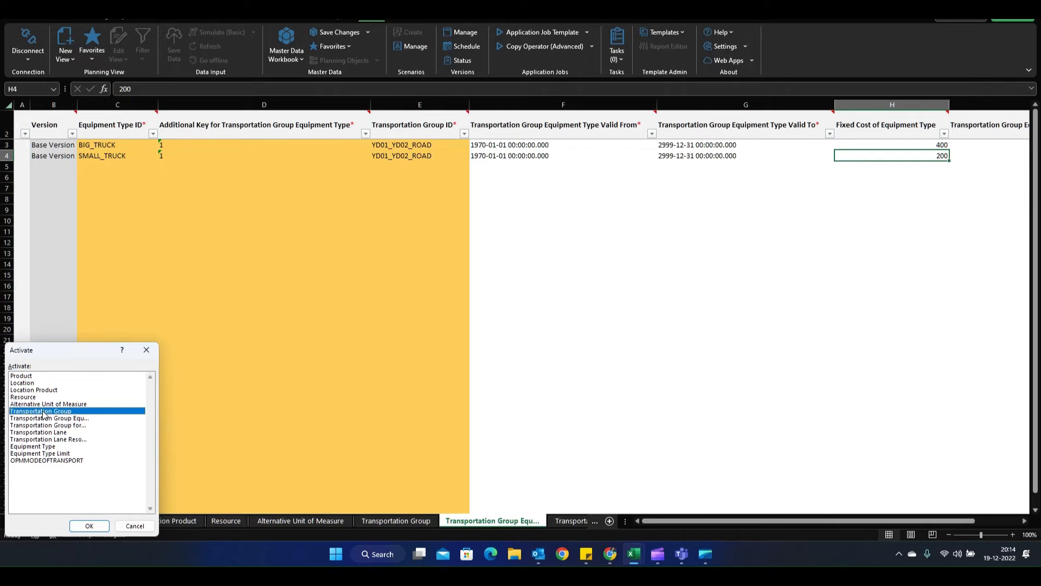
pyautogui.click(52, 433)
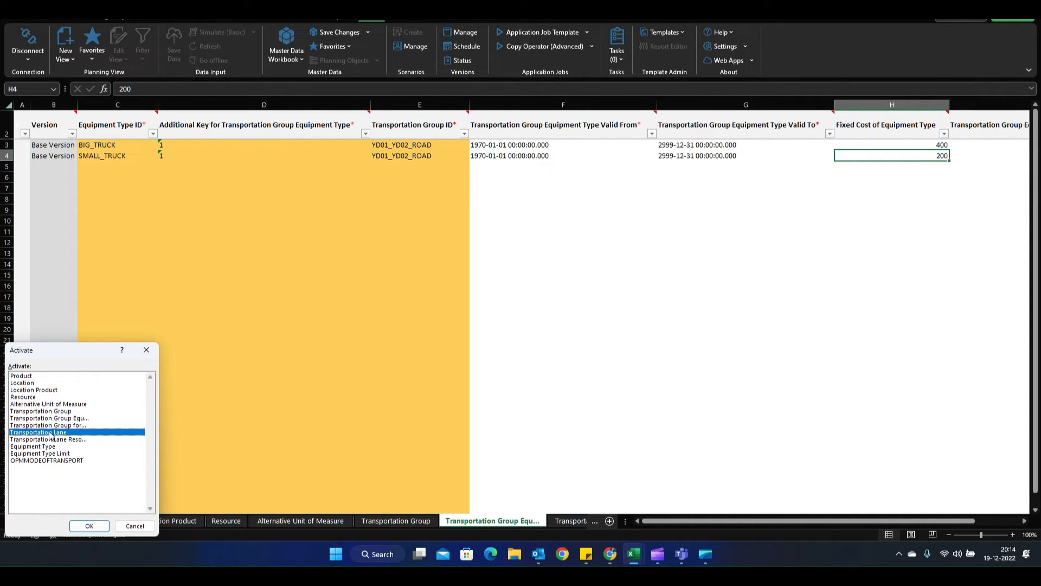
pyautogui.click(24, 398)
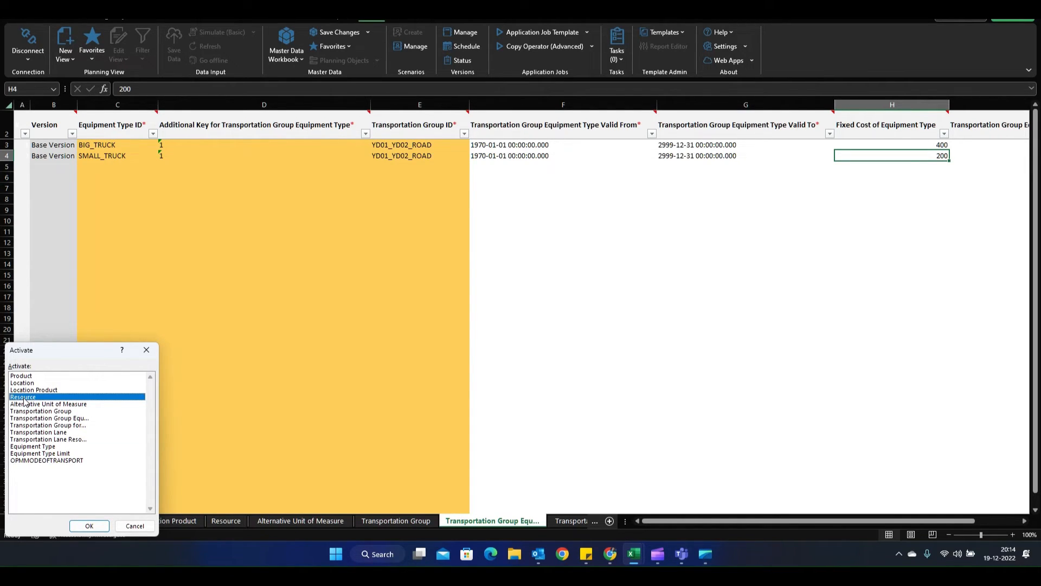
pyautogui.click(35, 432)
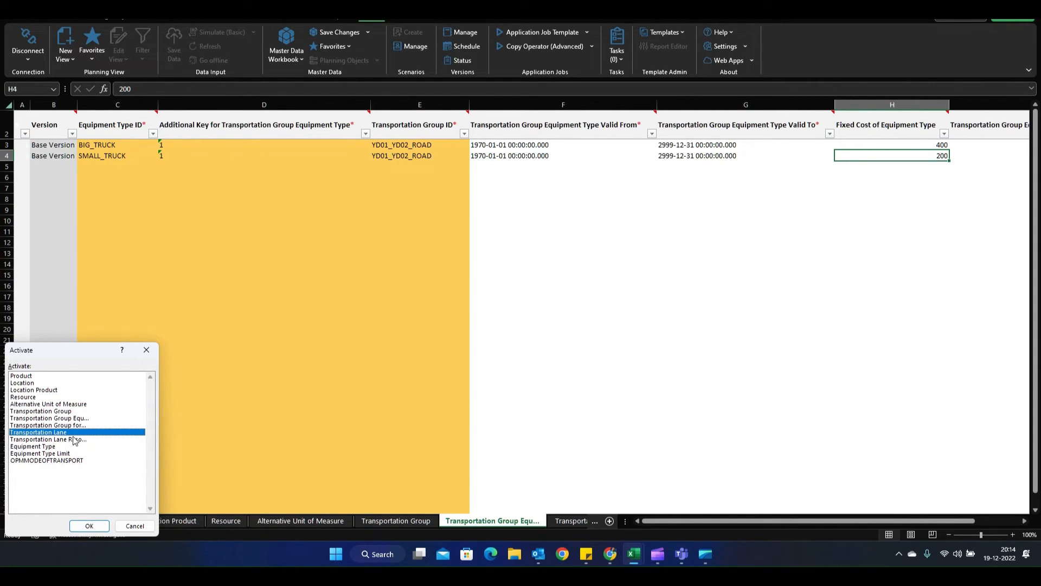
pyautogui.click(23, 399)
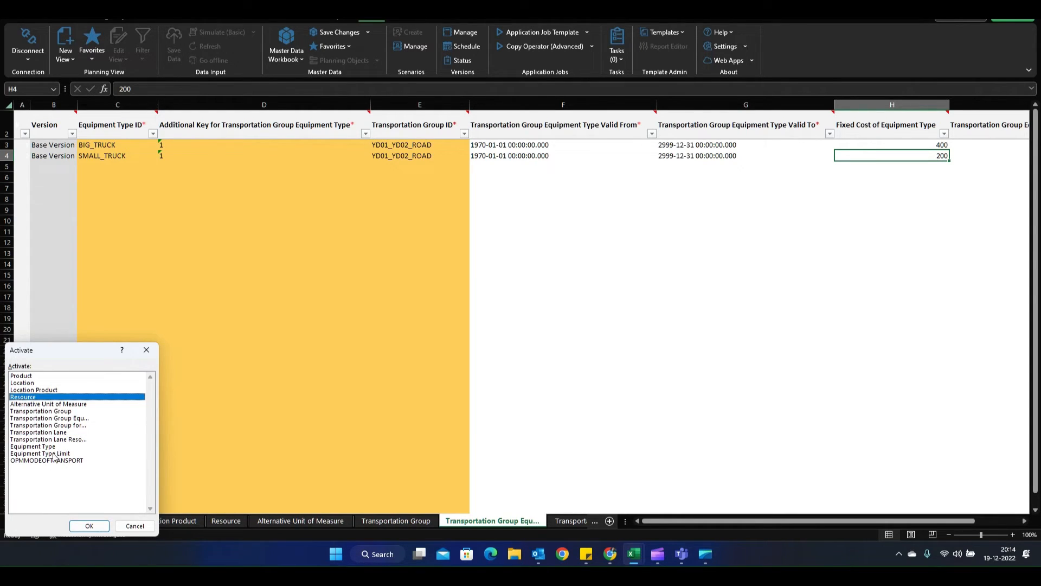
pyautogui.click(30, 447)
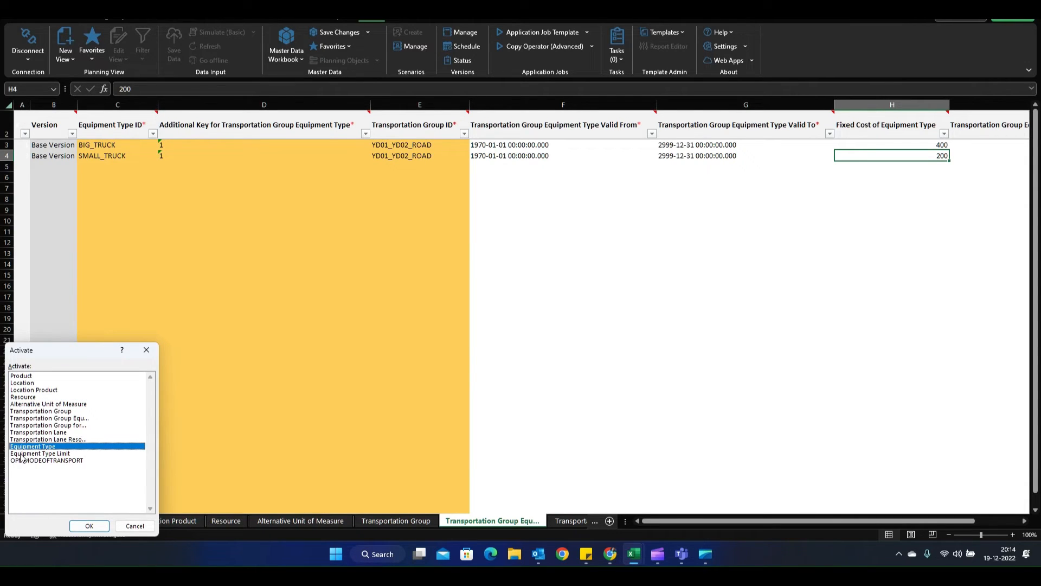
pyautogui.click(20, 455)
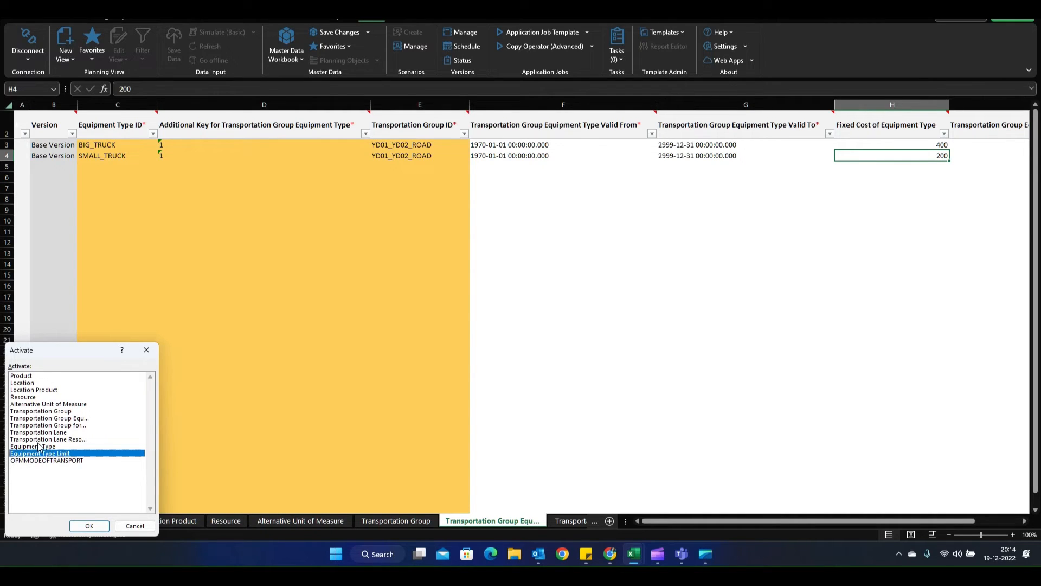
pyautogui.click(38, 446)
pyautogui.click(44, 455)
pyautogui.click(25, 418)
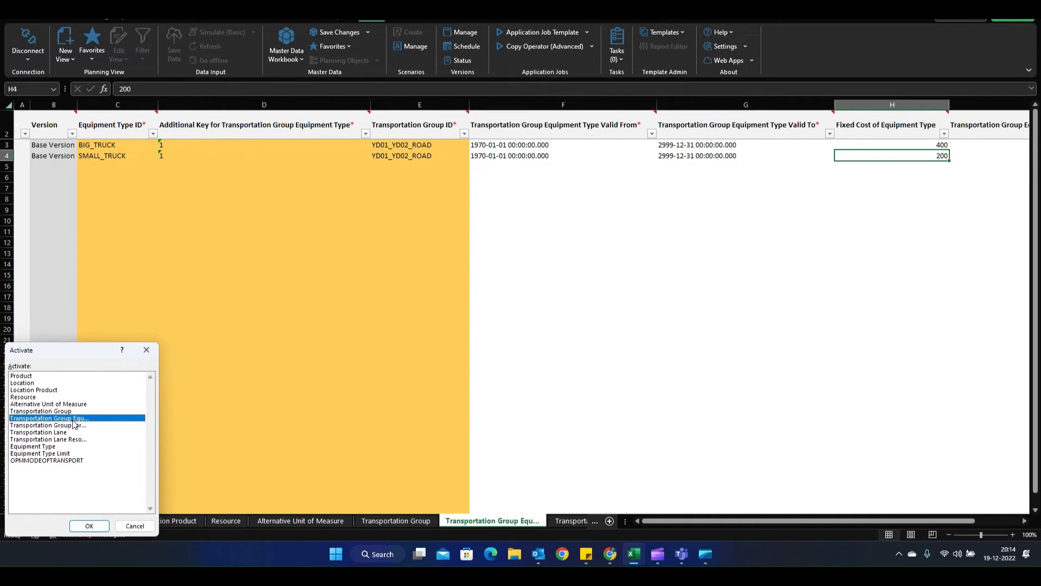
pyautogui.click(24, 398)
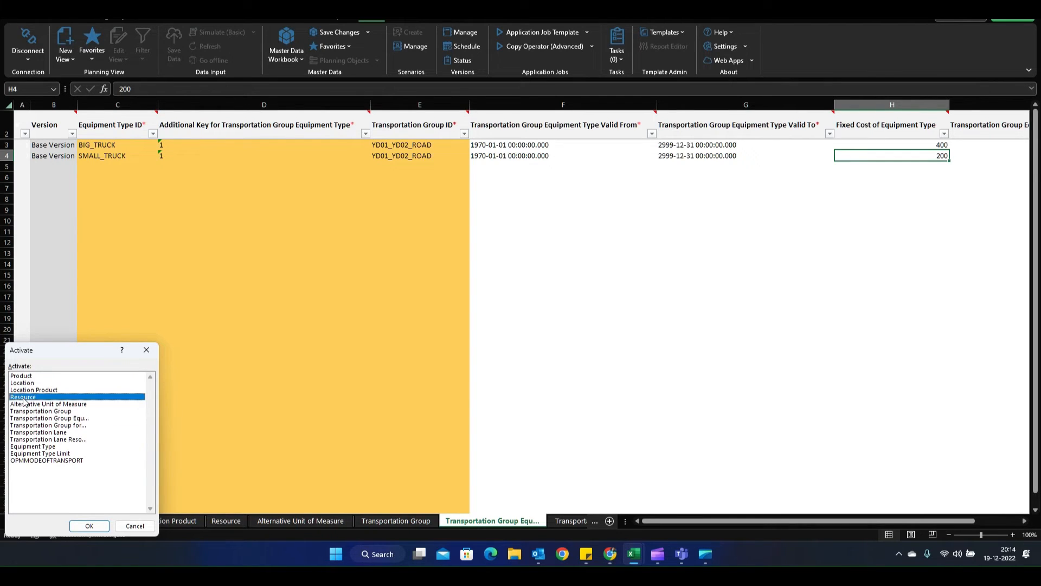
pyautogui.click(43, 447)
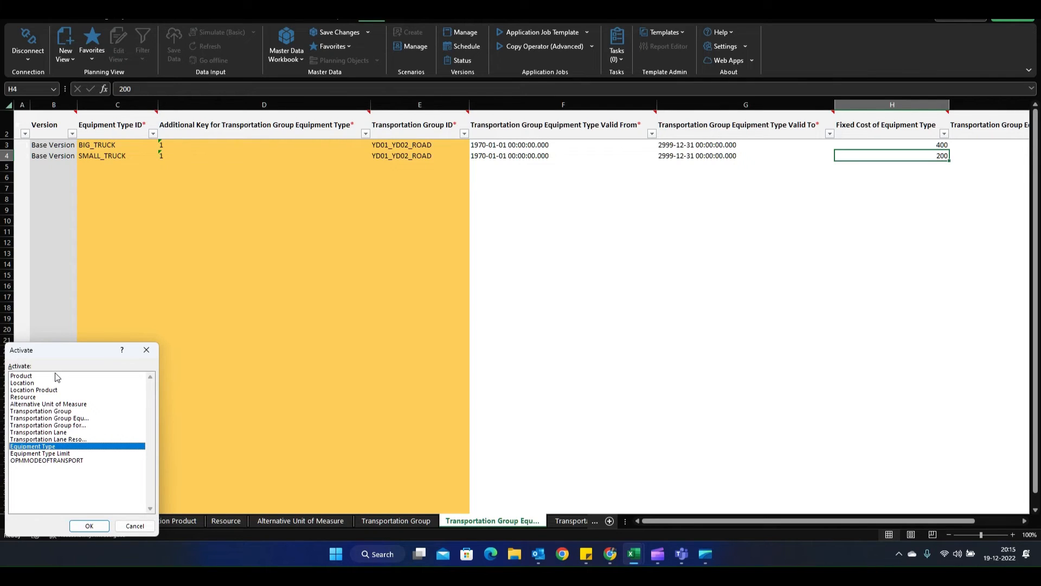
pyautogui.click(39, 454)
pyautogui.click(38, 446)
pyautogui.click(18, 398)
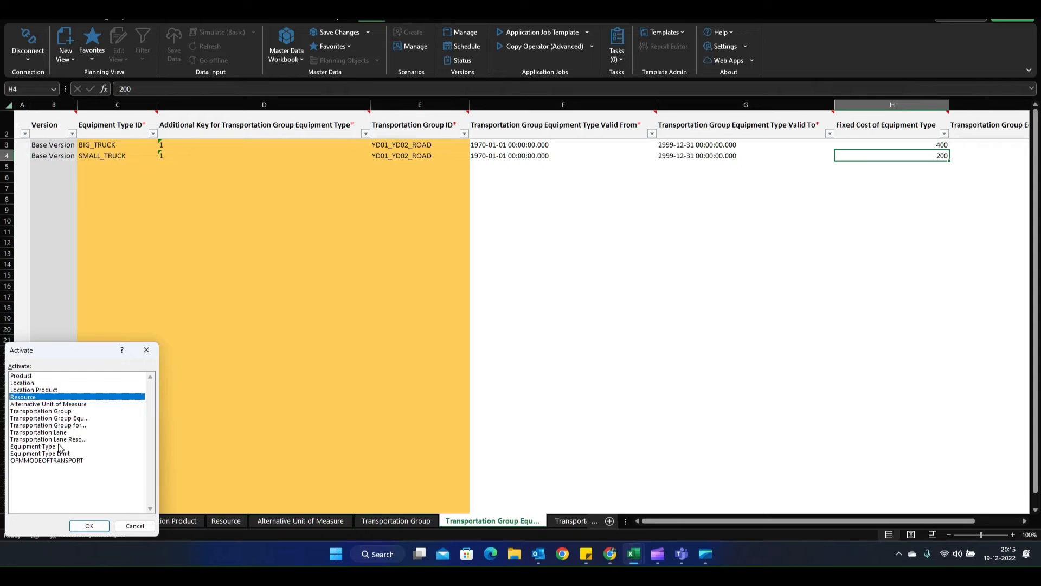
pyautogui.click(37, 439)
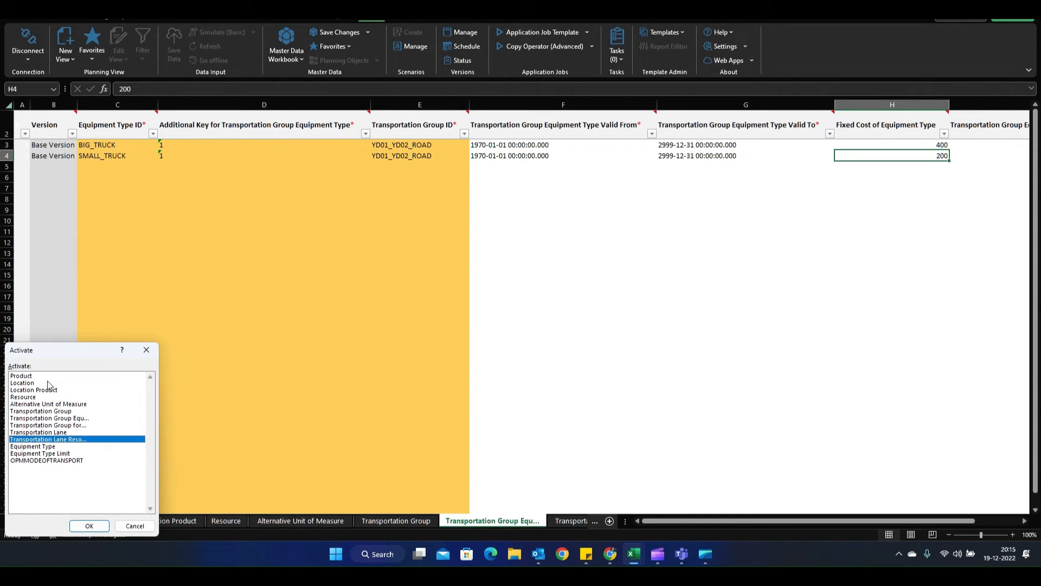
pyautogui.click(37, 447)
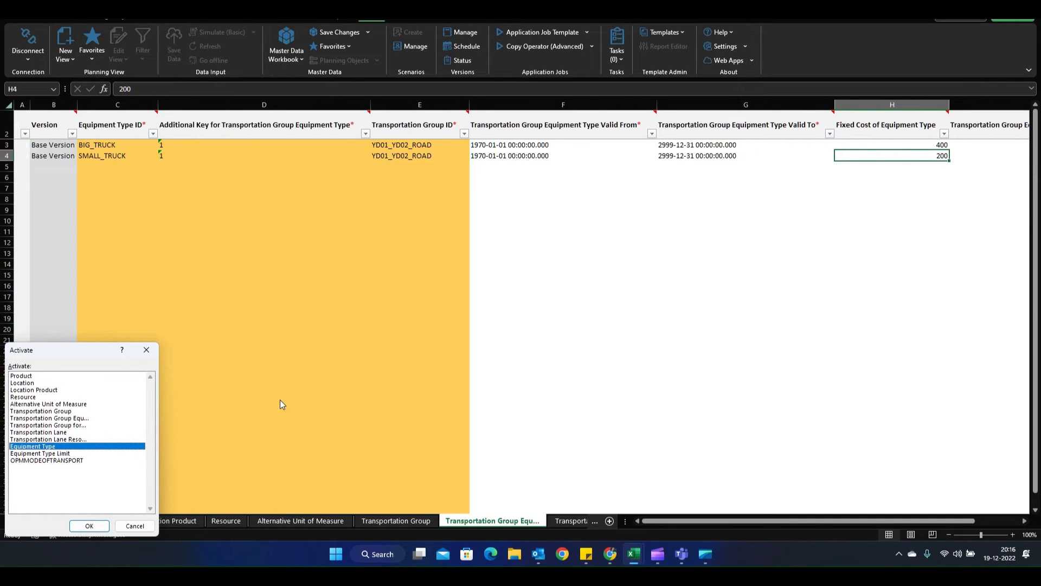
pyautogui.click(147, 351)
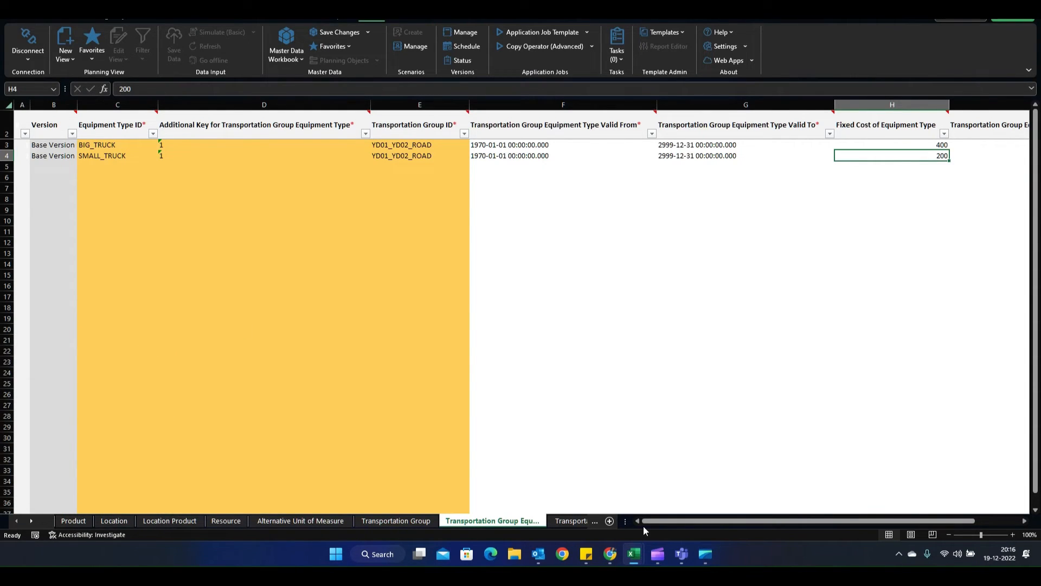
# Step: Switch to SAP IBP in Chrome and copy the finished Order-Based Planning: Transportation Load Building Run job from the Application Jobs list
pyautogui.click(611, 554)
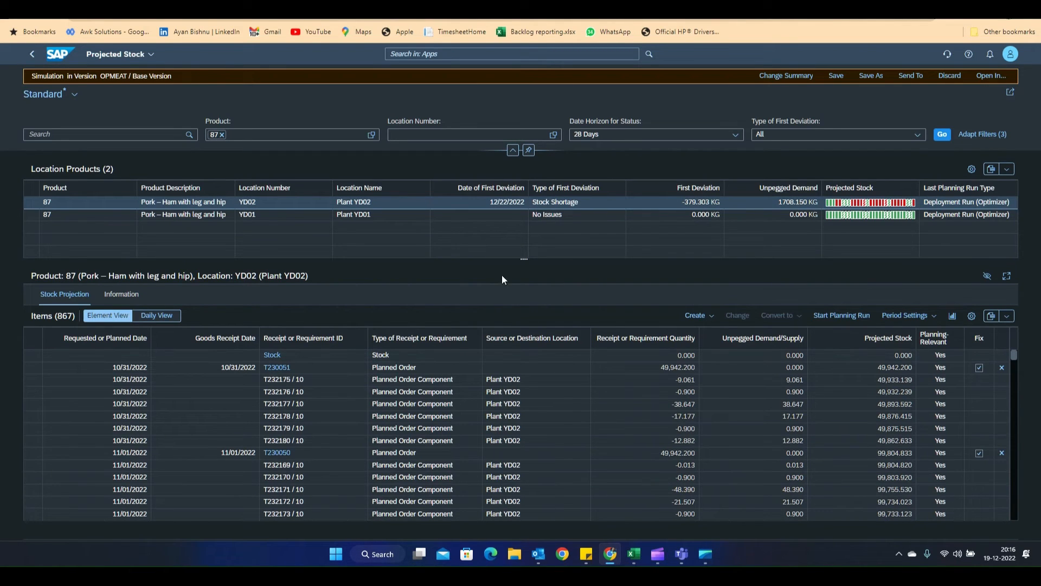
pyautogui.click(585, 7)
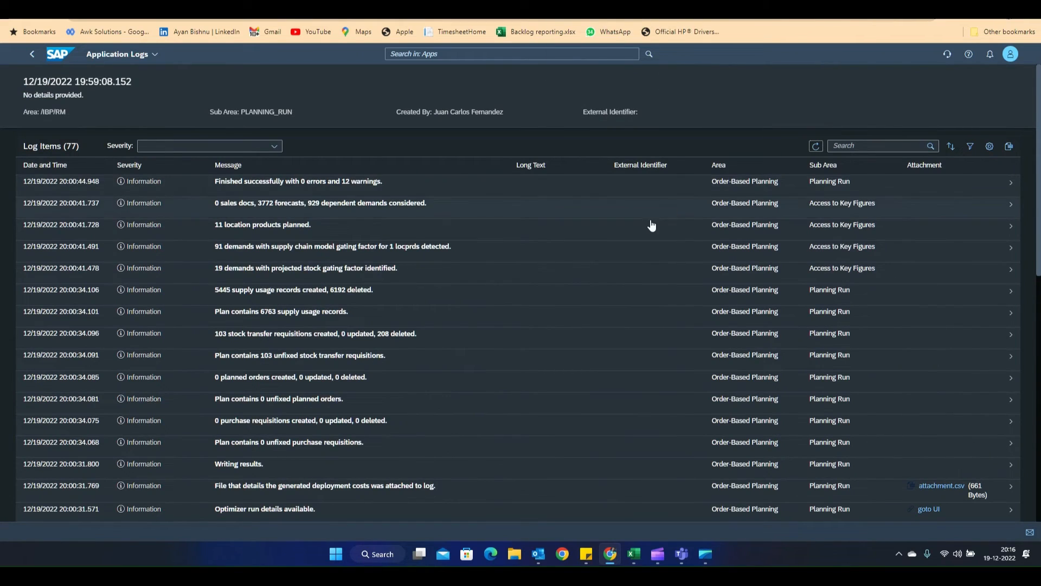
pyautogui.click(32, 58)
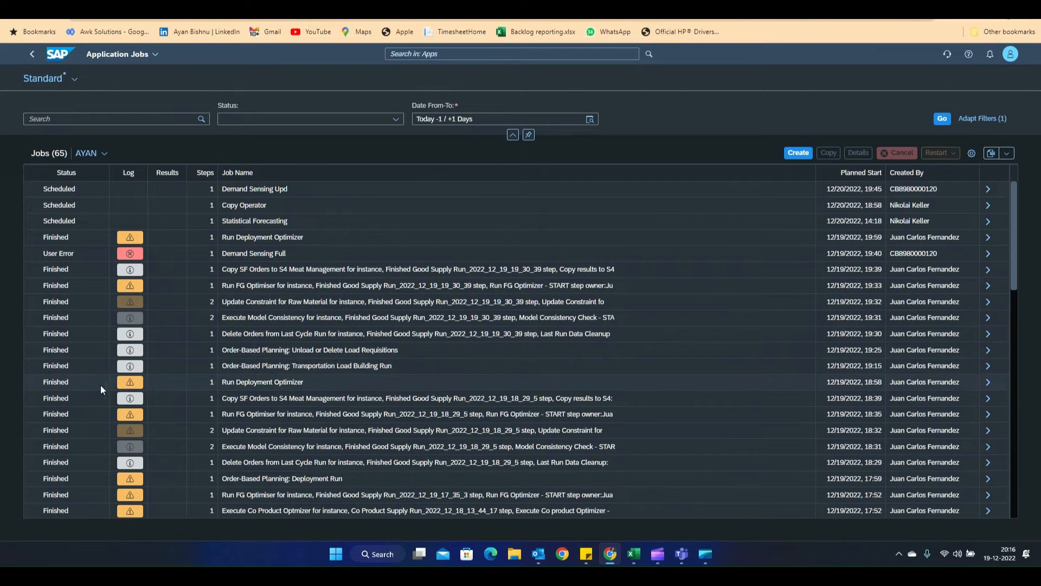
pyautogui.click(28, 365)
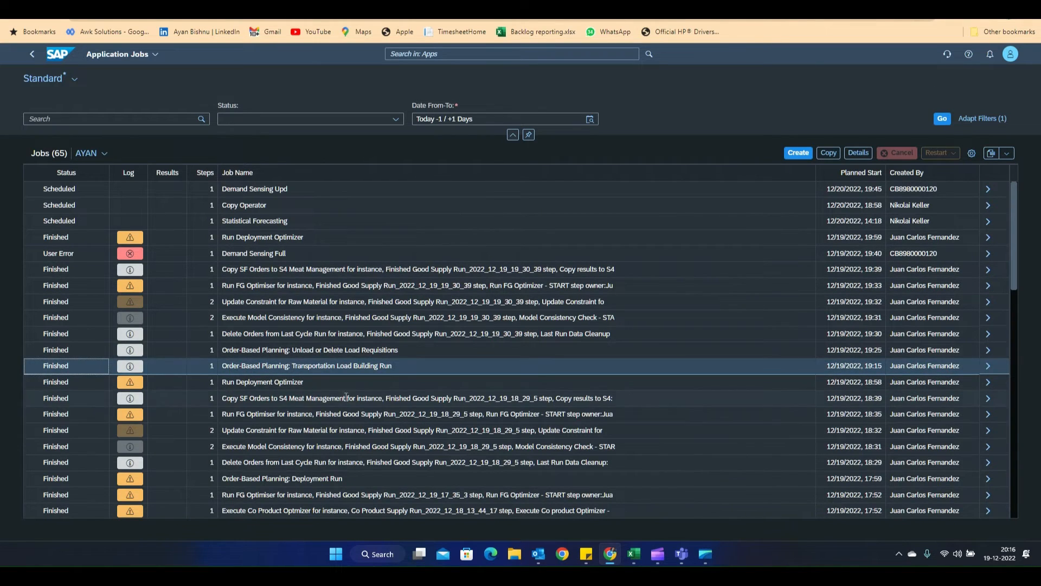
pyautogui.click(829, 153)
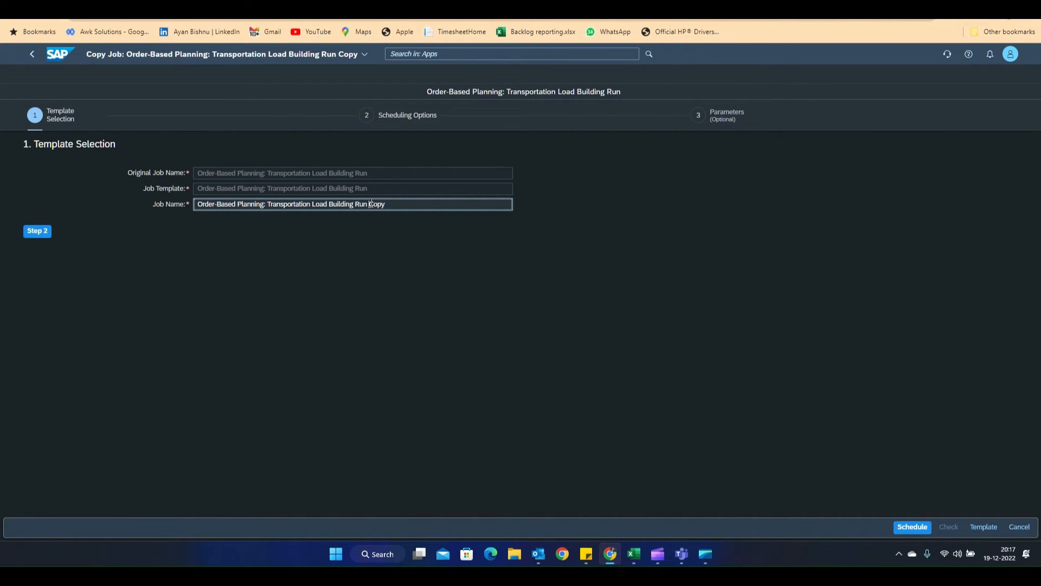
# Step: Remove "Copy" from the new job's name, keep the immediate single run and proceed to the job parameters
pyautogui.moveTo(369, 204); pyautogui.dragTo(483, 207)
pyautogui.press('BackSpace')
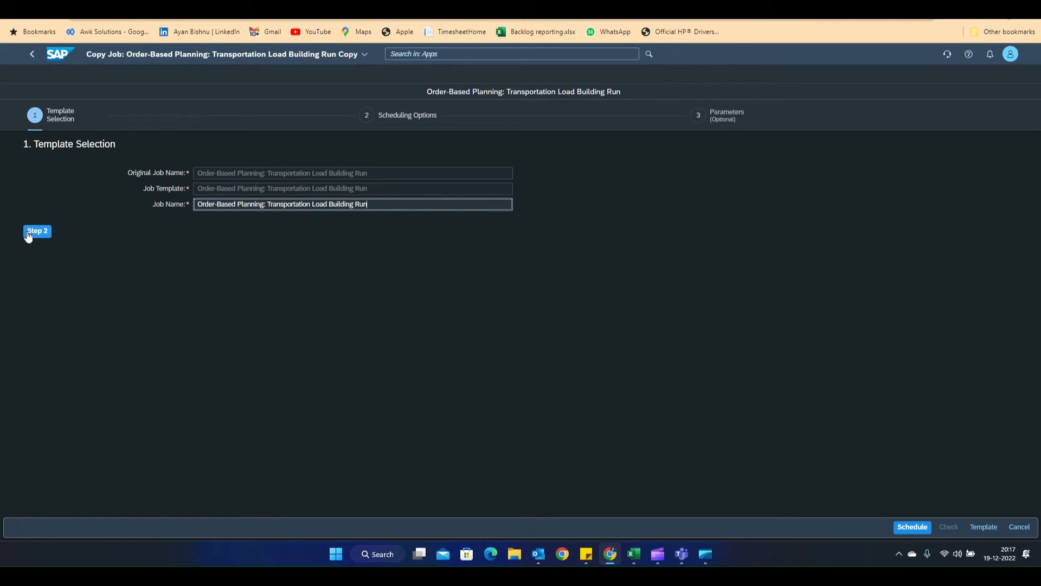
pyautogui.click(29, 232)
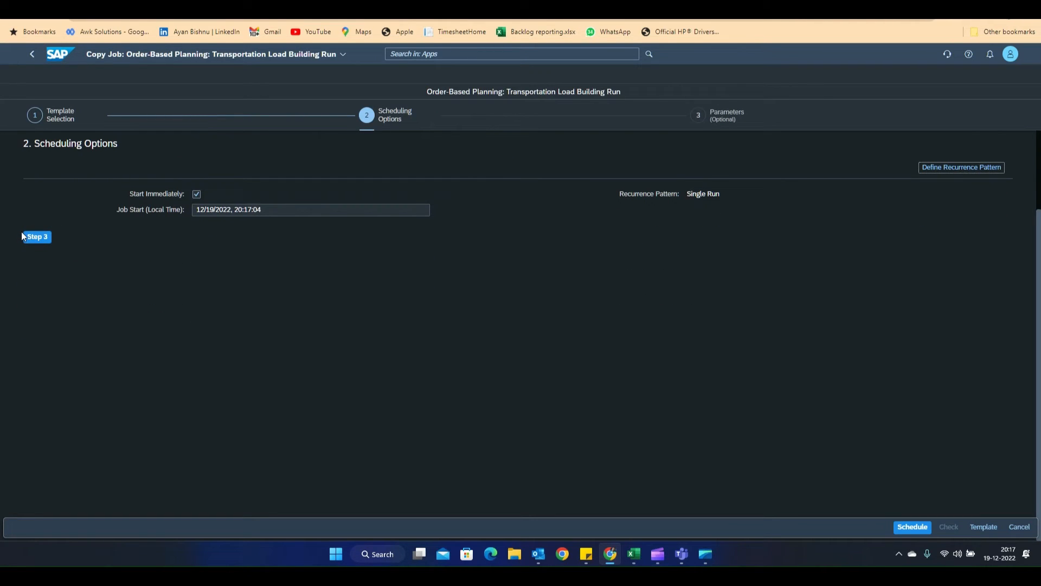
pyautogui.click(22, 234)
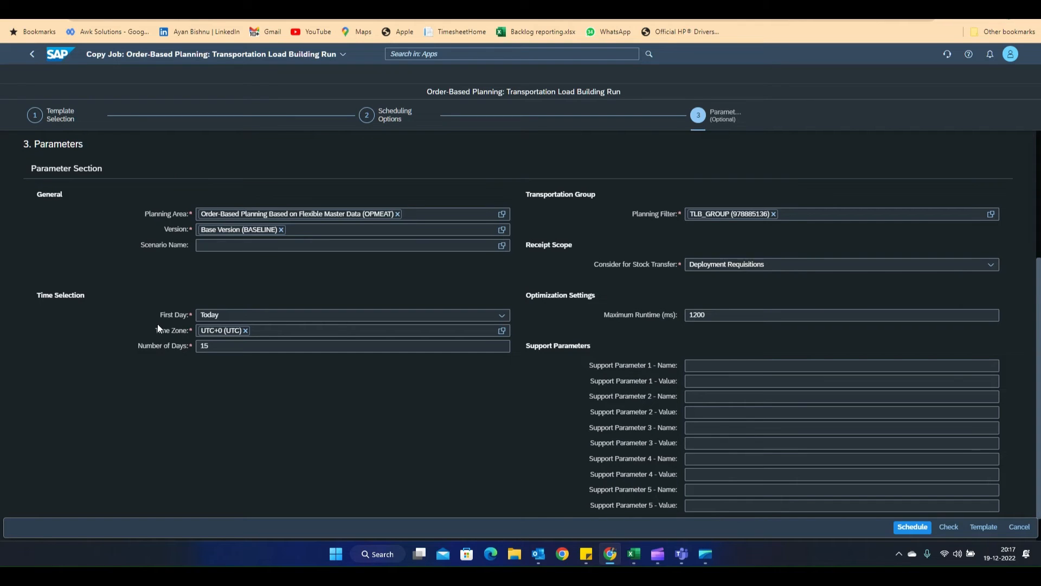
# Step: Check the job's time zone against plant YD01's Location Time Zone in TLB_MDT.xlsx, and return to the job's number of days
pyautogui.moveTo(158, 331); pyautogui.dragTo(175, 333)
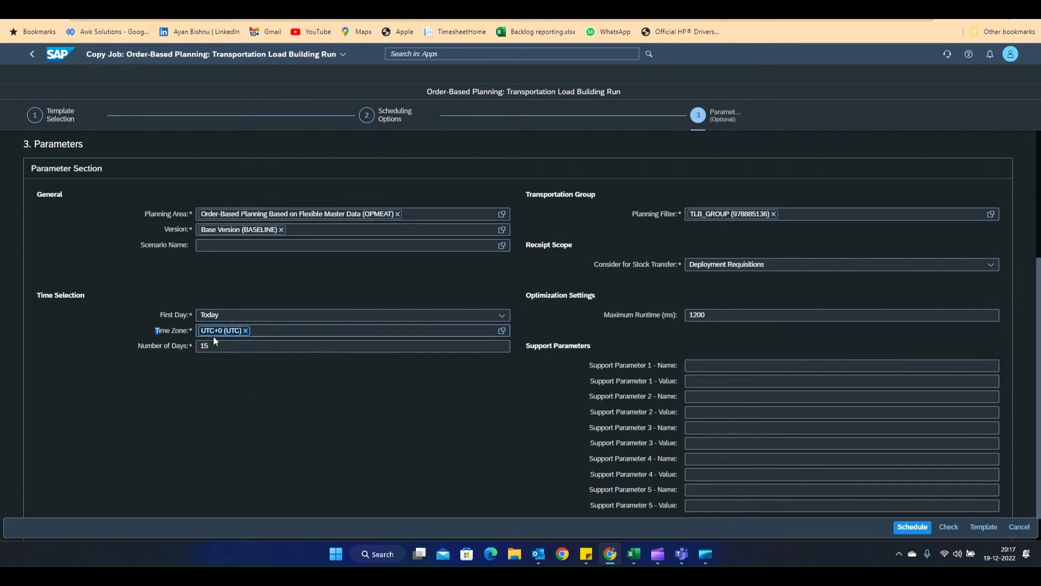
pyautogui.moveTo(636, 556)
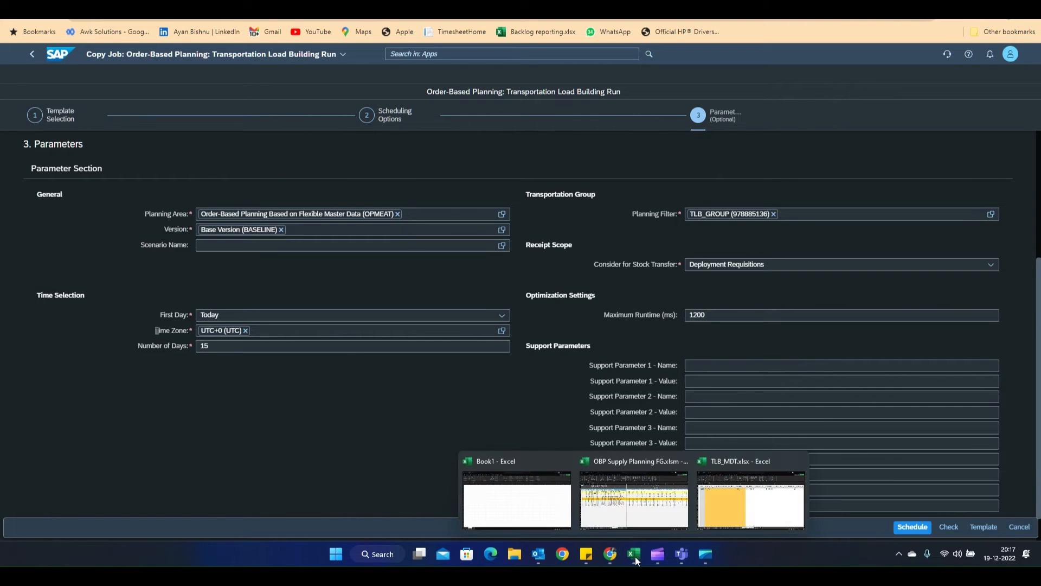
pyautogui.click(729, 490)
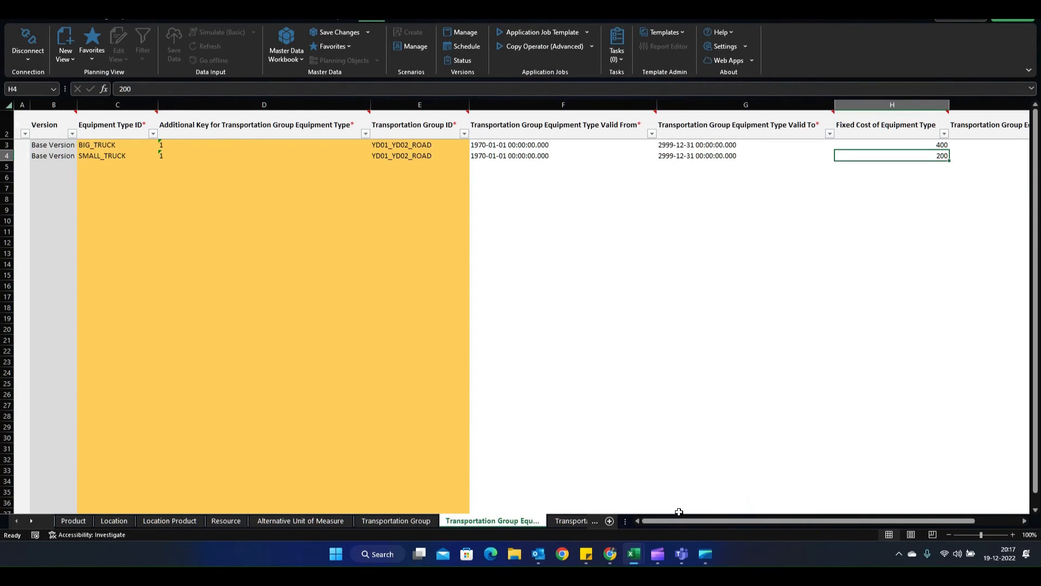
pyautogui.click(114, 520)
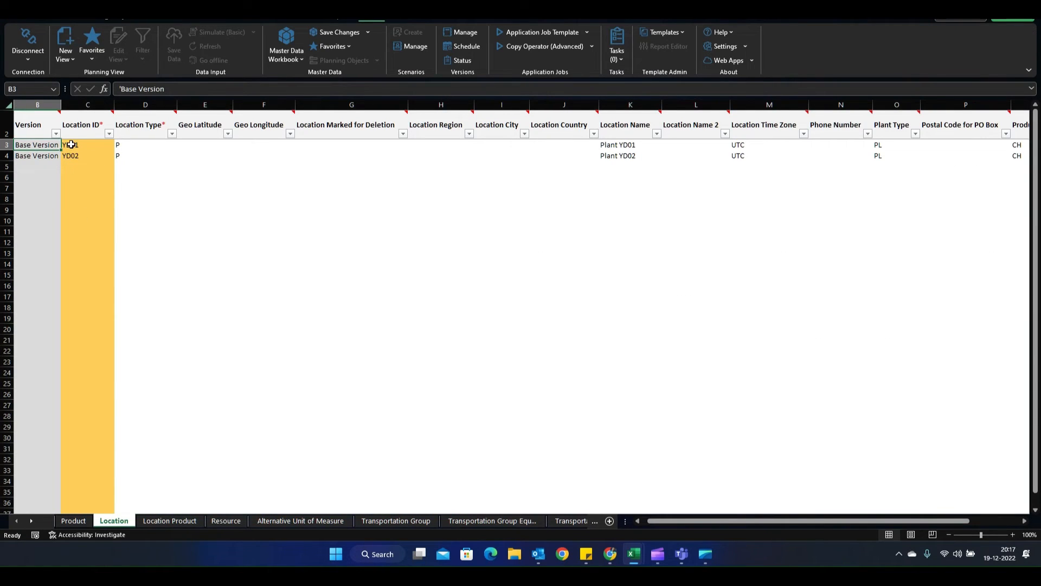
pyautogui.click(71, 145)
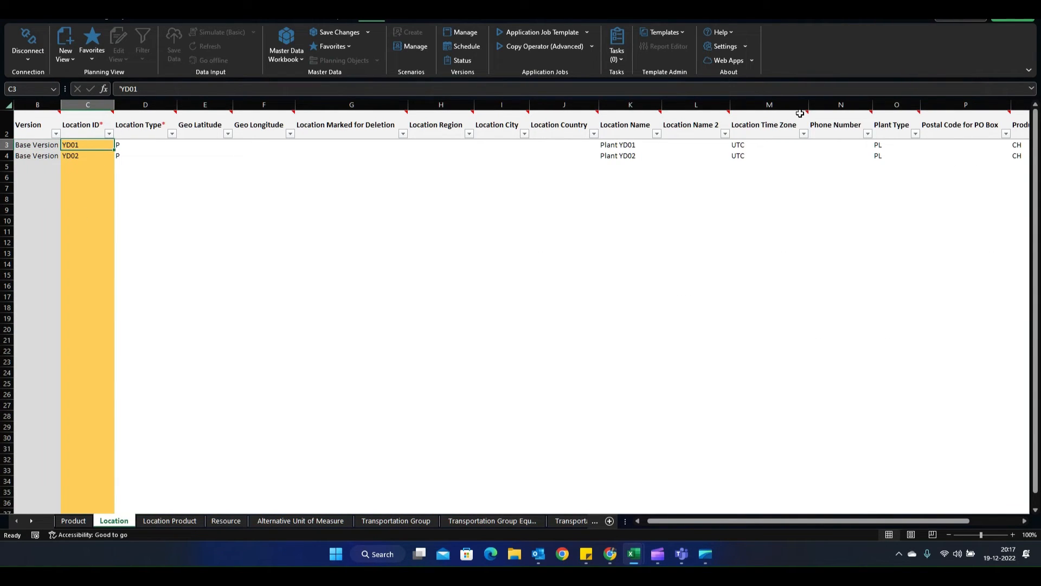
pyautogui.moveTo(771, 122)
pyautogui.click(751, 145)
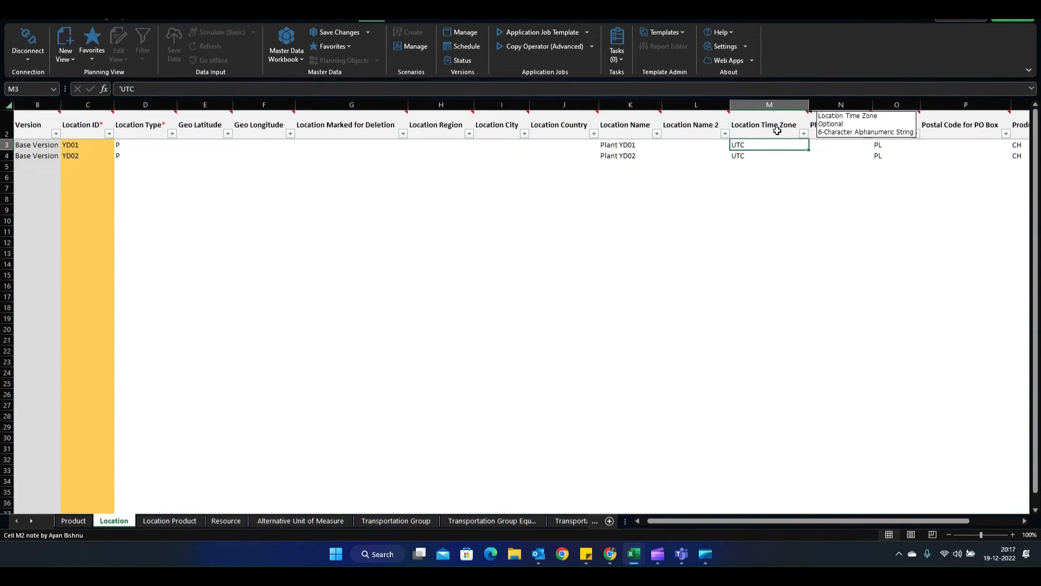
pyautogui.hotkey('alt', 'Tab')
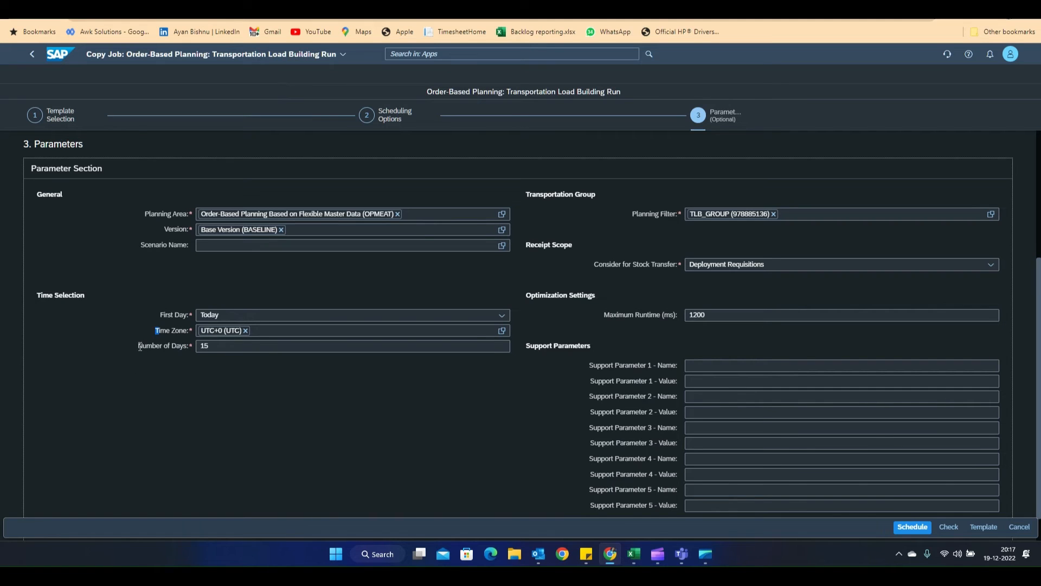
pyautogui.click(241, 347)
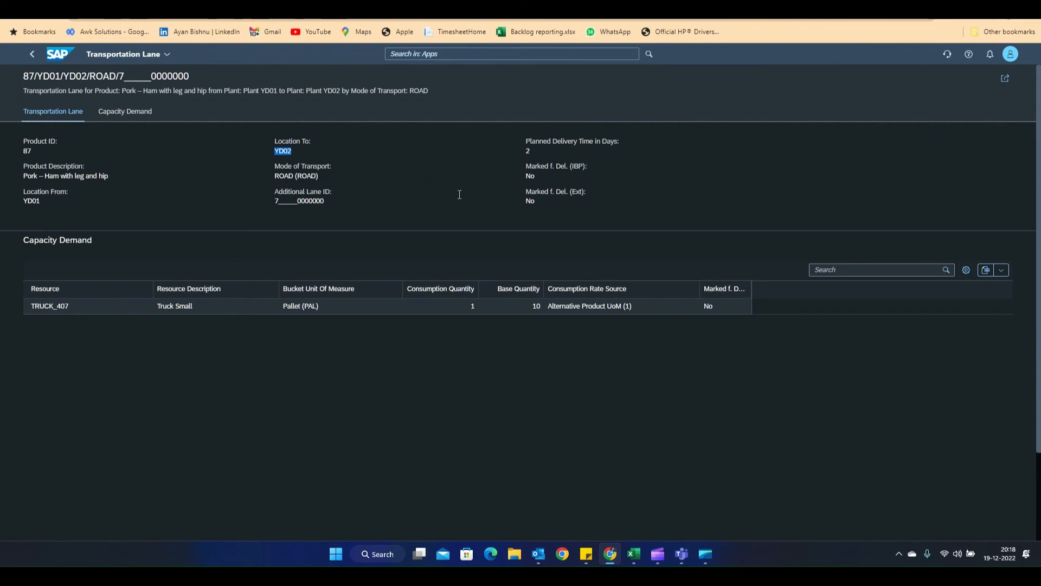
# Step: Find the Planning Filters app by searching for "filter" and show the filter criteria of TLB_GROUP
pyautogui.click(56, 57)
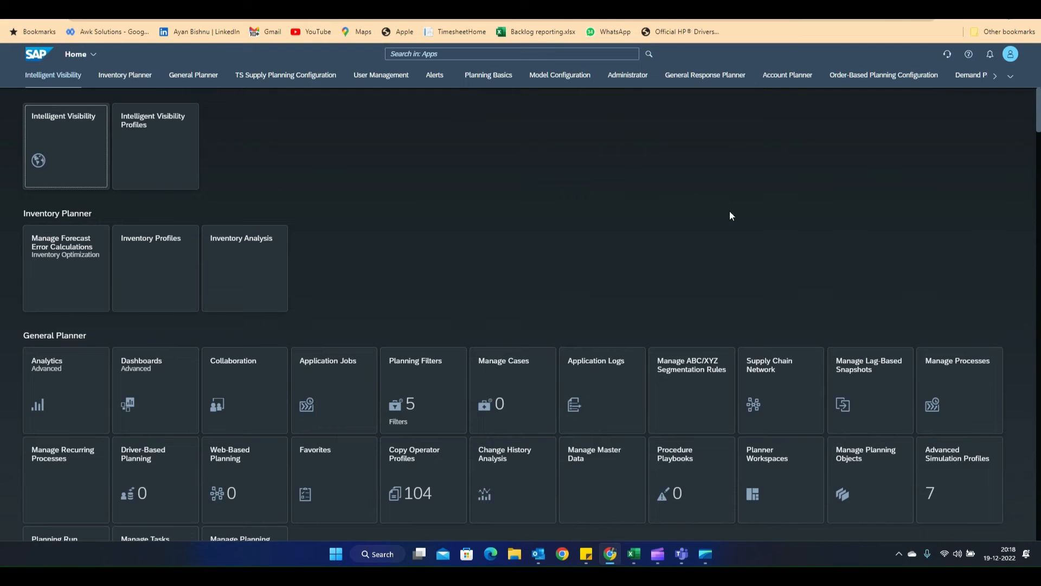
pyautogui.click(529, 55)
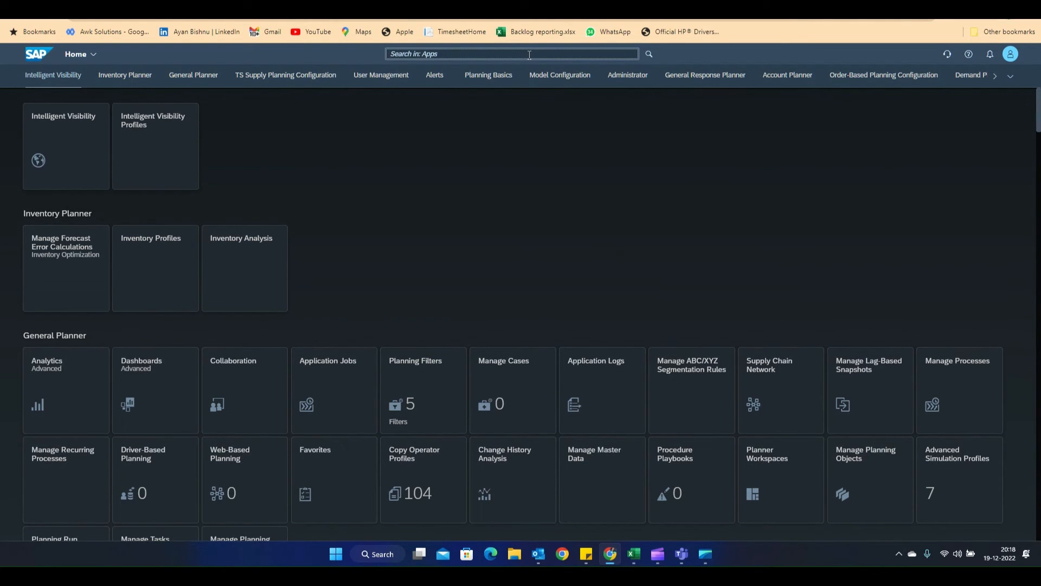
pyautogui.write('filter')
pyautogui.click(429, 92)
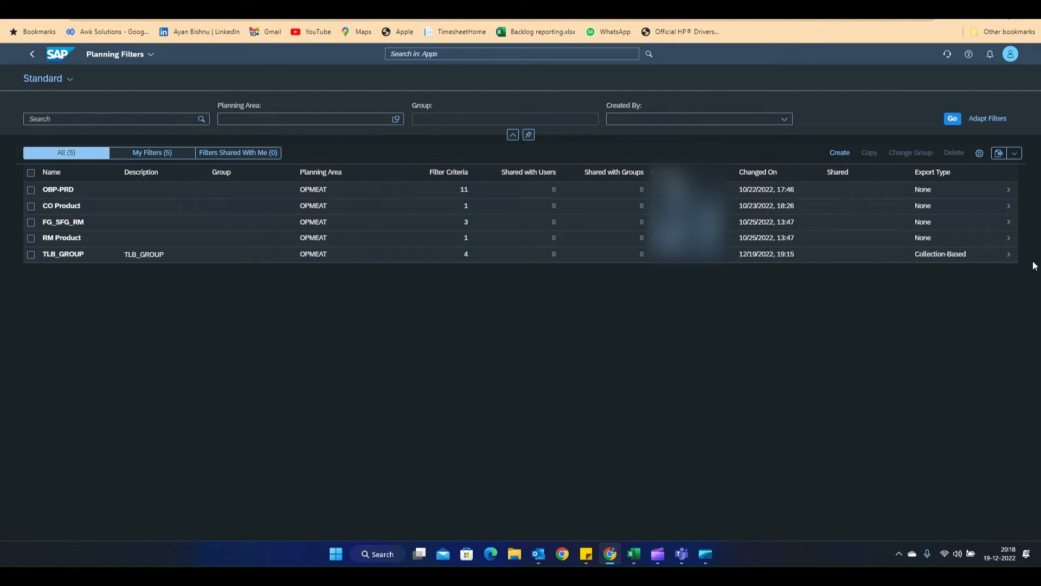
pyautogui.click(1007, 254)
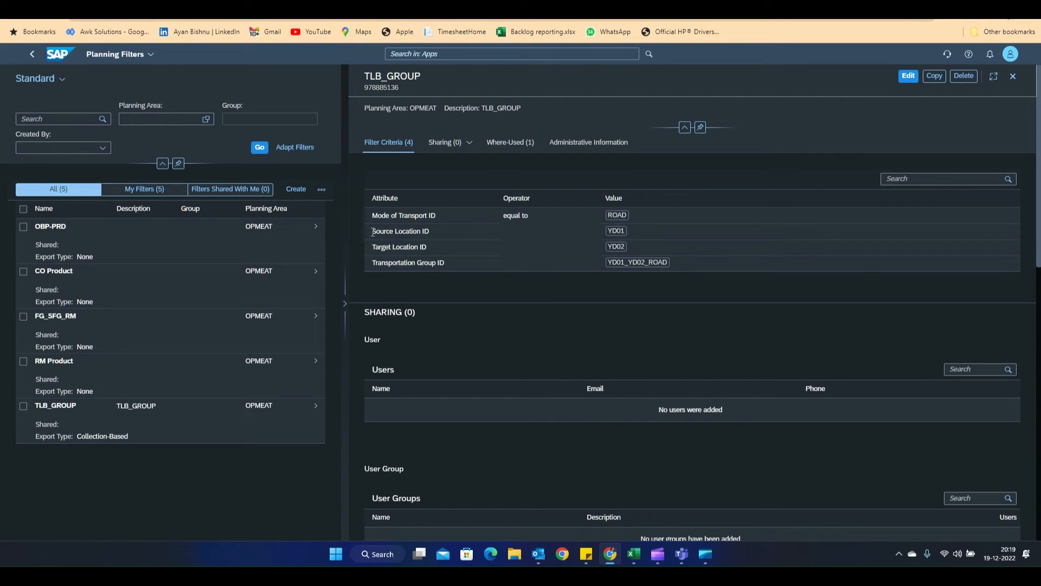
# Step: Review the transport mode and location attributes of the TLB_GROUP filter, and open Settings for Order-Based Planning from the home page
pyautogui.click(382, 248)
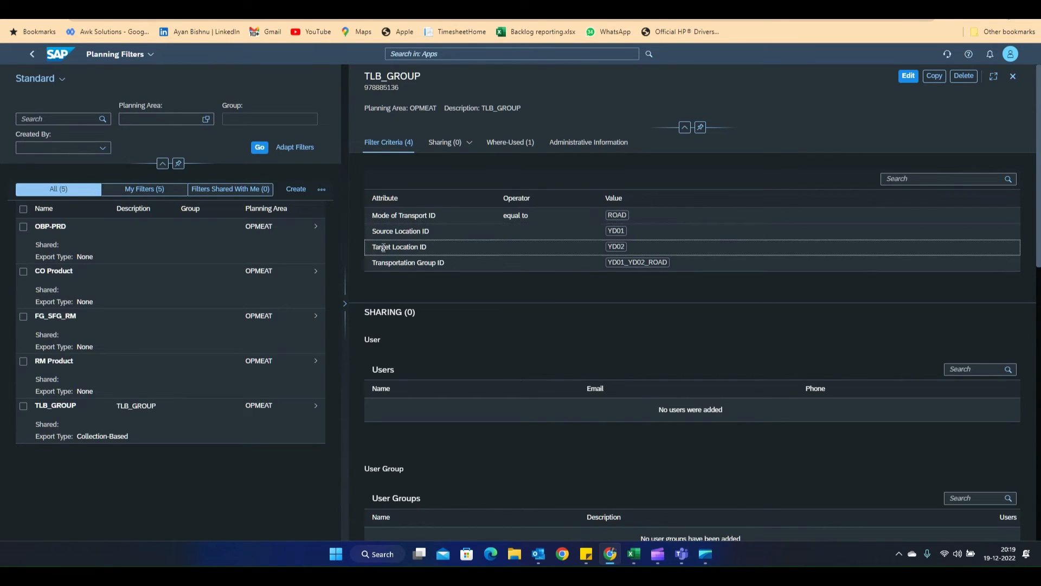
pyautogui.click(381, 215)
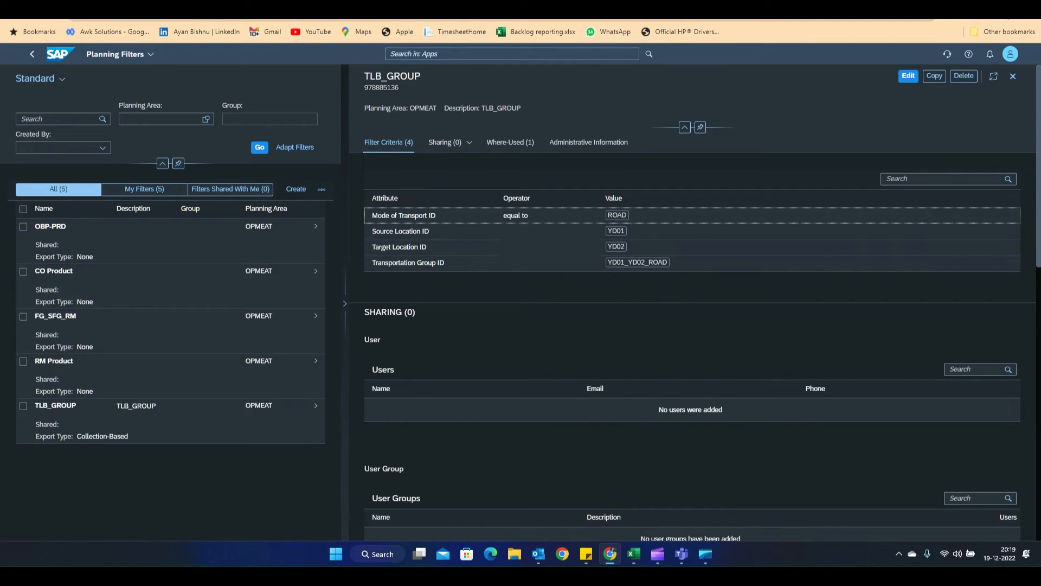
pyautogui.click(56, 55)
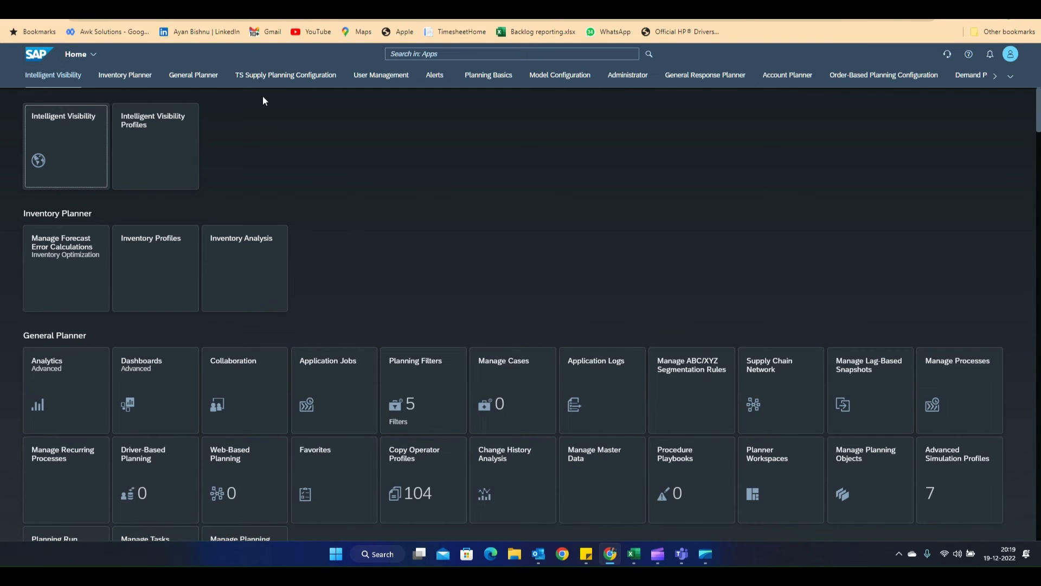
pyautogui.click(885, 76)
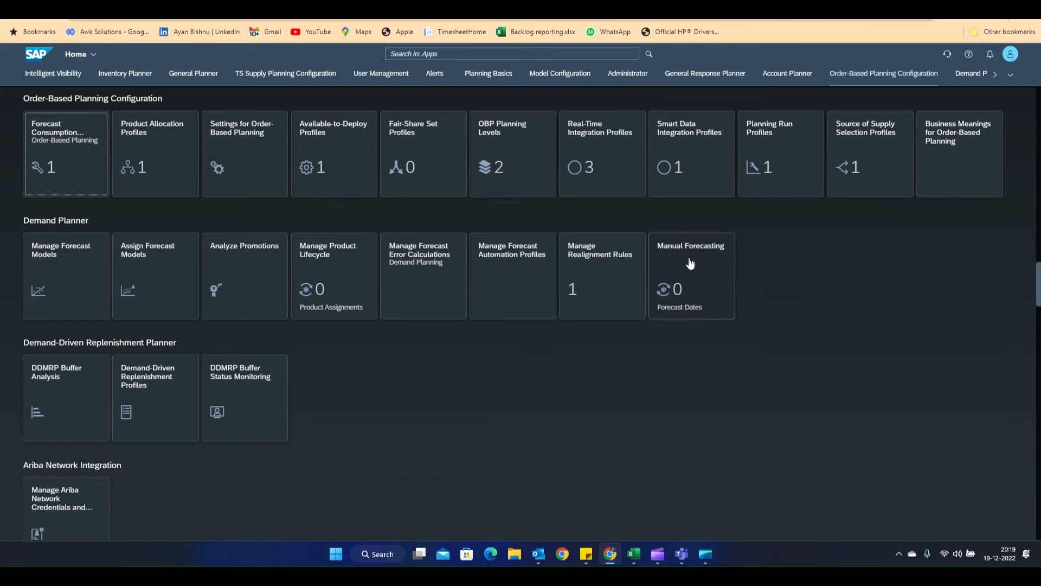
pyautogui.click(222, 142)
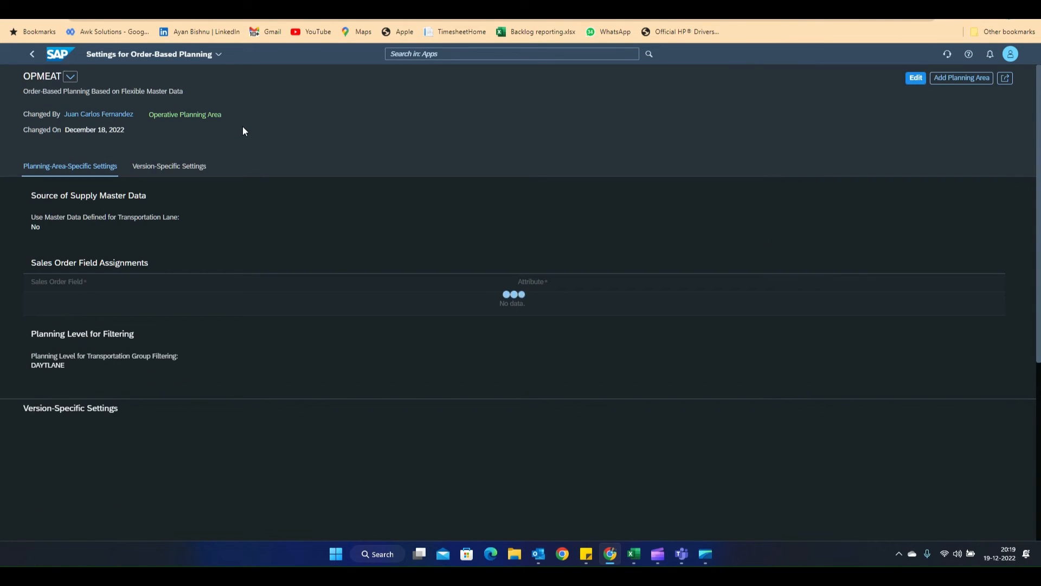
# Step: Show the planning levels selectable for OPMEAT's Transportation Group Filtering and close the list without choosing another level
pyautogui.click(914, 79)
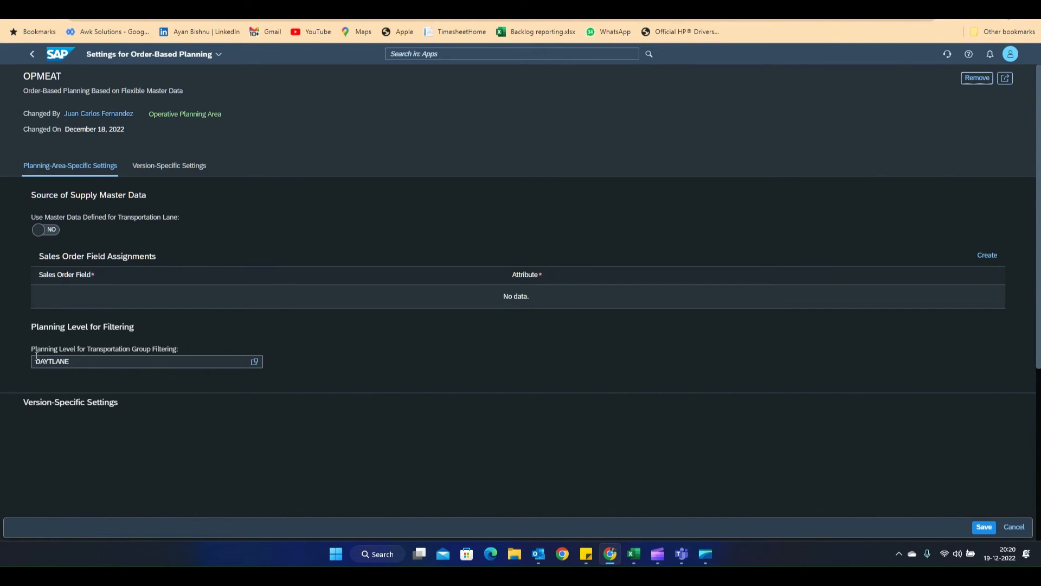
pyautogui.moveTo(32, 345); pyautogui.dragTo(182, 347)
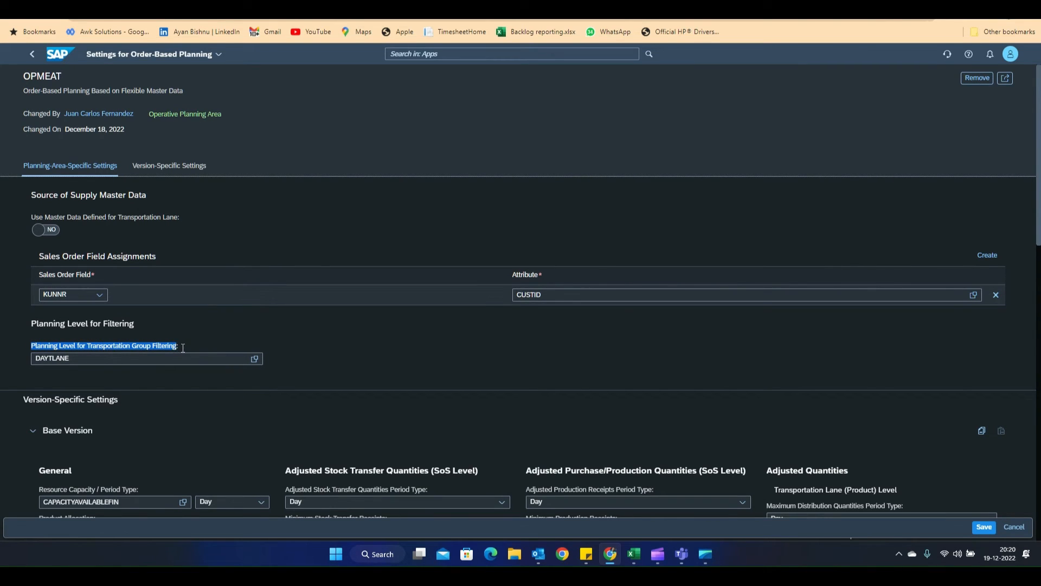
pyautogui.click(257, 360)
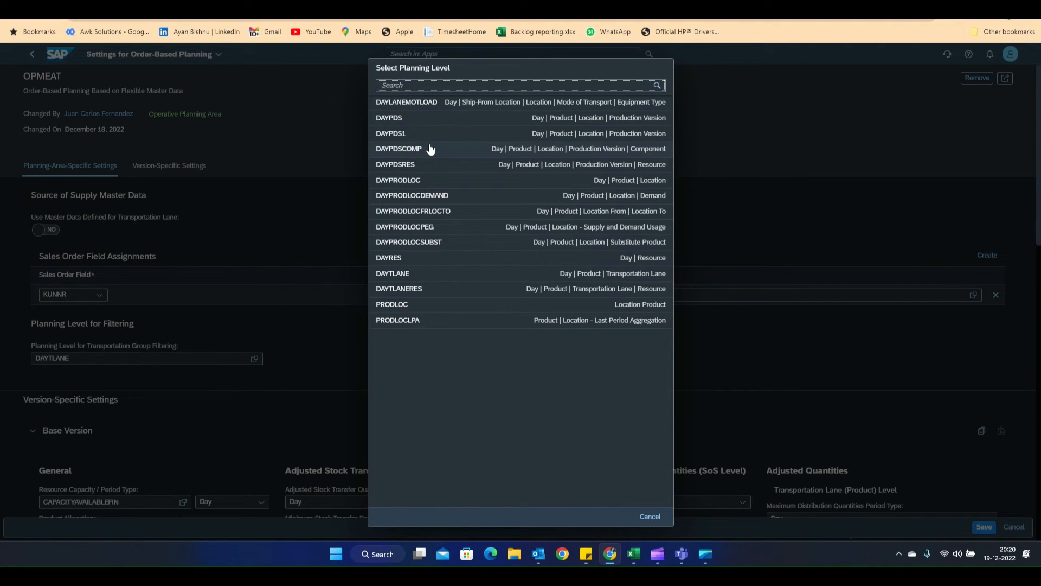
pyautogui.click(651, 518)
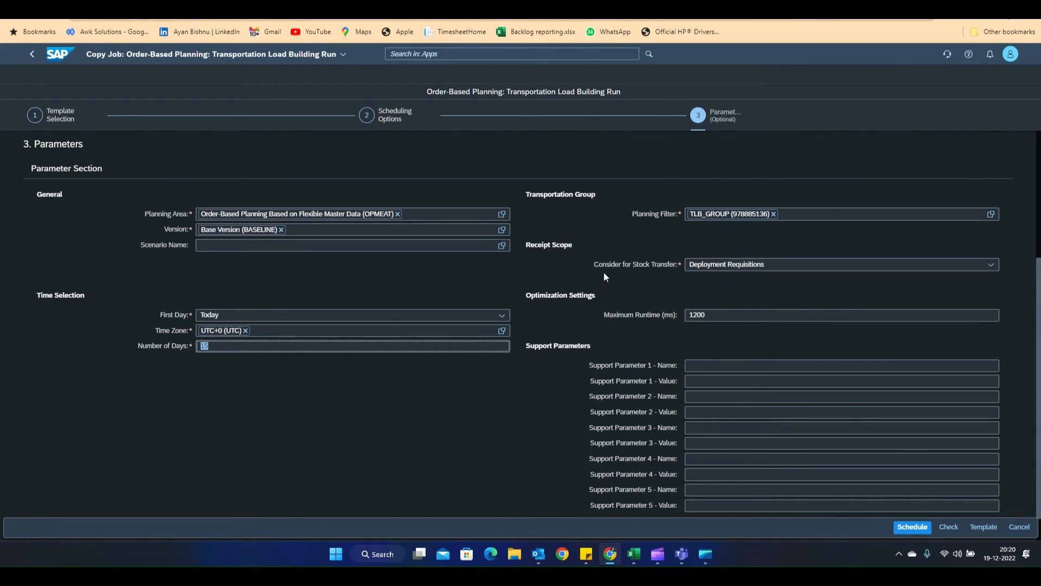
# Step: Choose Deployment Requisitions as the load building job's stock transfer scope, and review its maximum runtime and support parameters
pyautogui.moveTo(592, 265); pyautogui.dragTo(680, 269)
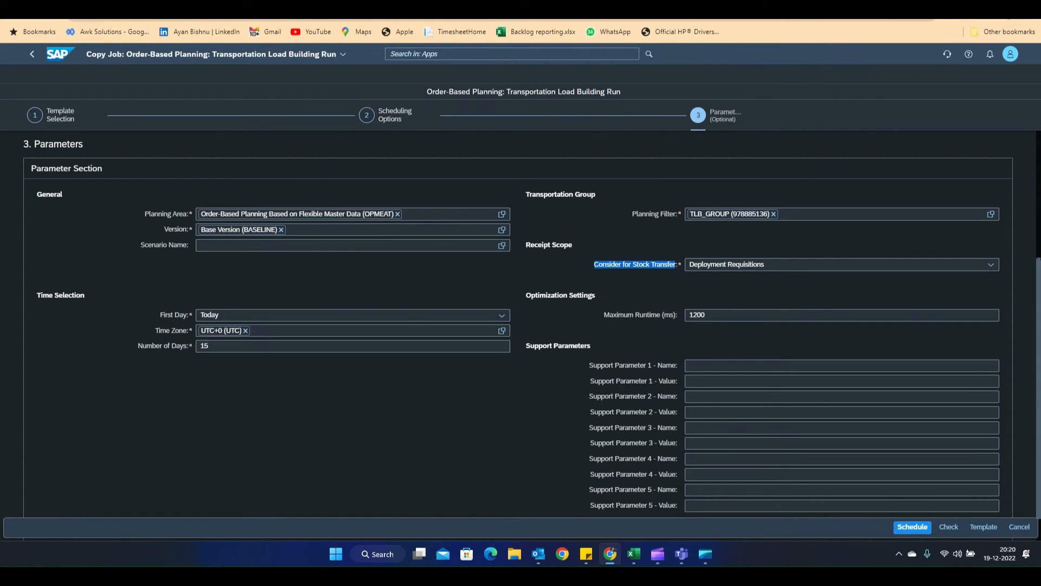
pyautogui.click(991, 264)
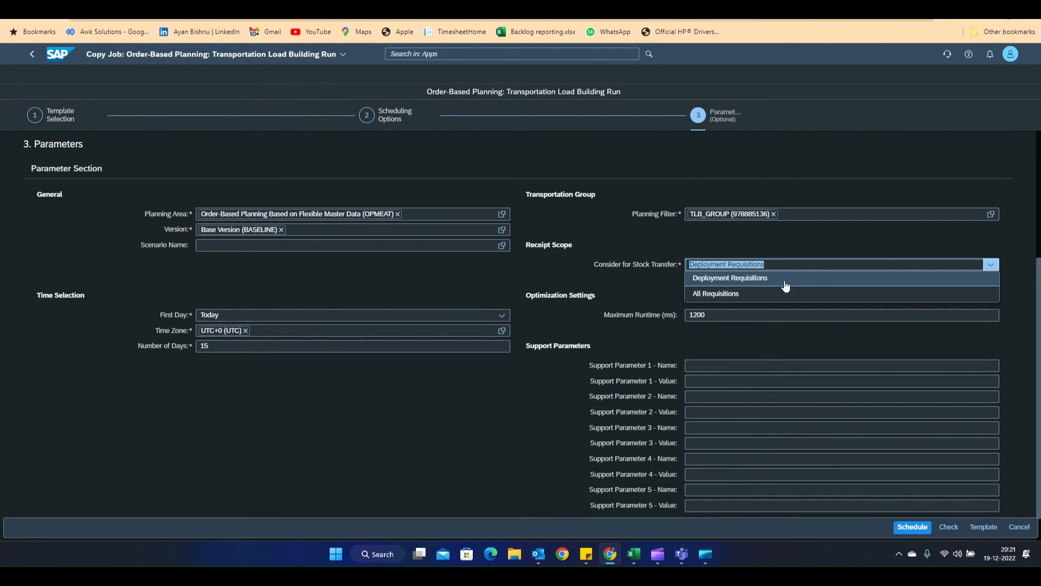
pyautogui.click(746, 278)
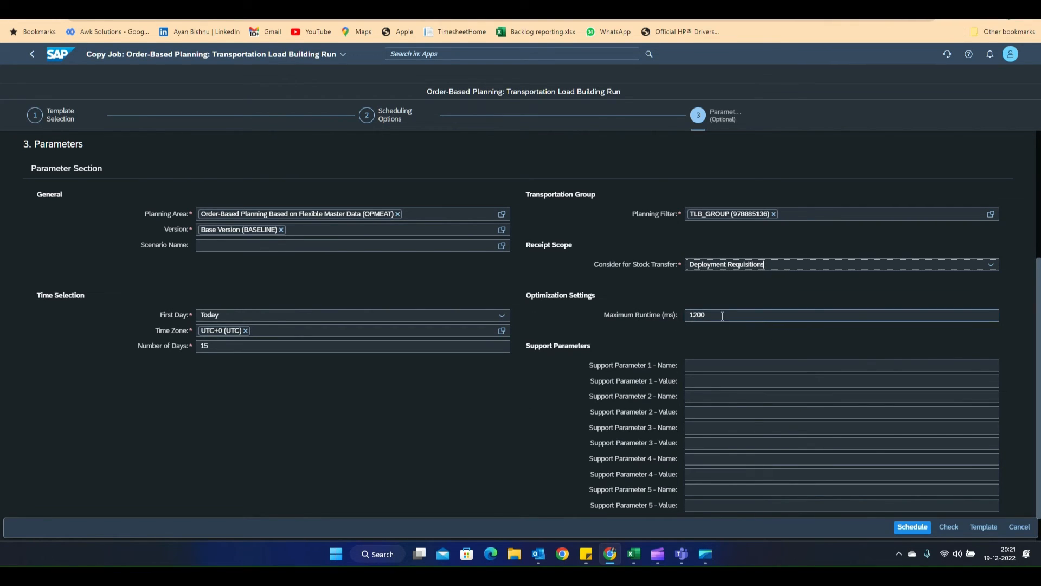
pyautogui.press('Tab')
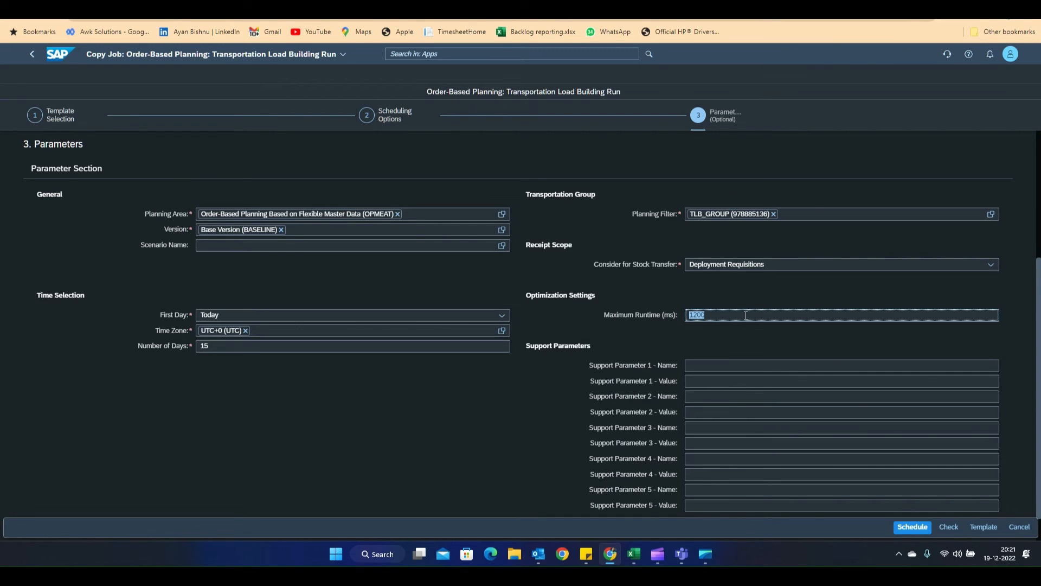
pyautogui.click(700, 366)
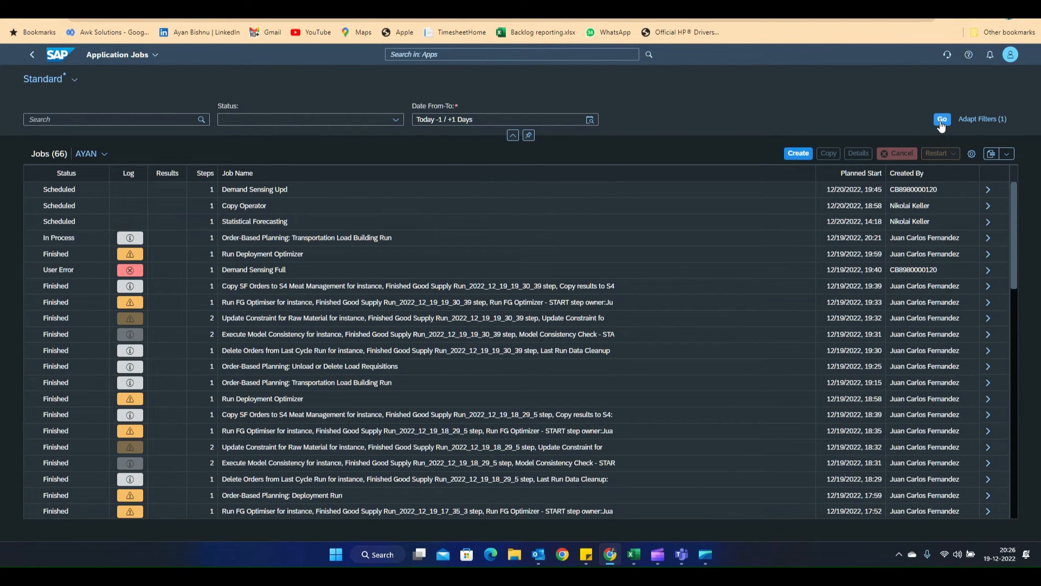
# Step: Refresh the Application Jobs list and examine the latest Transportation Load Building Run's log for receipt scope, optimizer runtime, valid transportation groups and load results
pyautogui.click(940, 123)
pyautogui.click(133, 241)
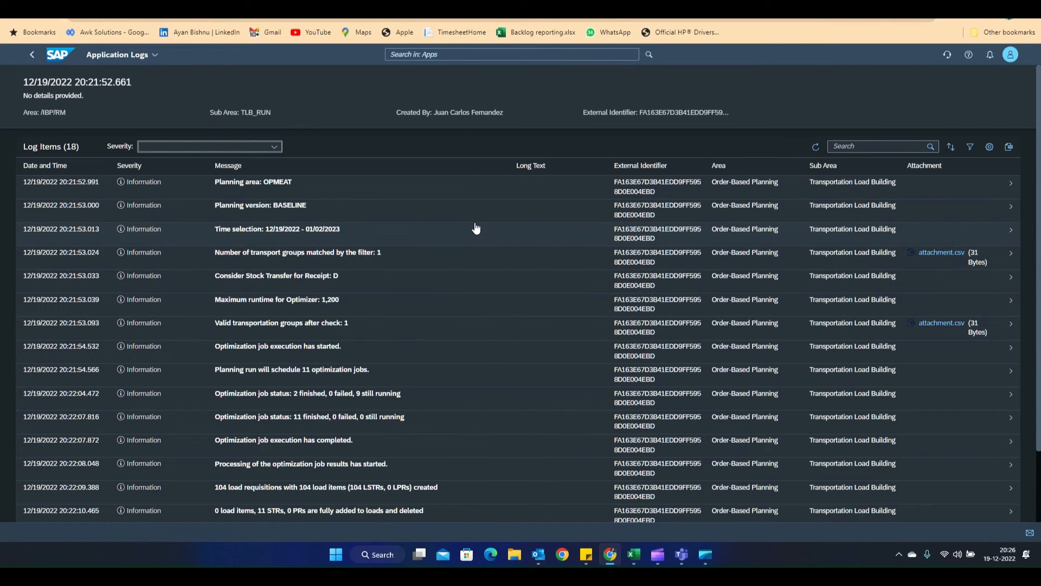
pyautogui.scroll(-1, 473, 225)
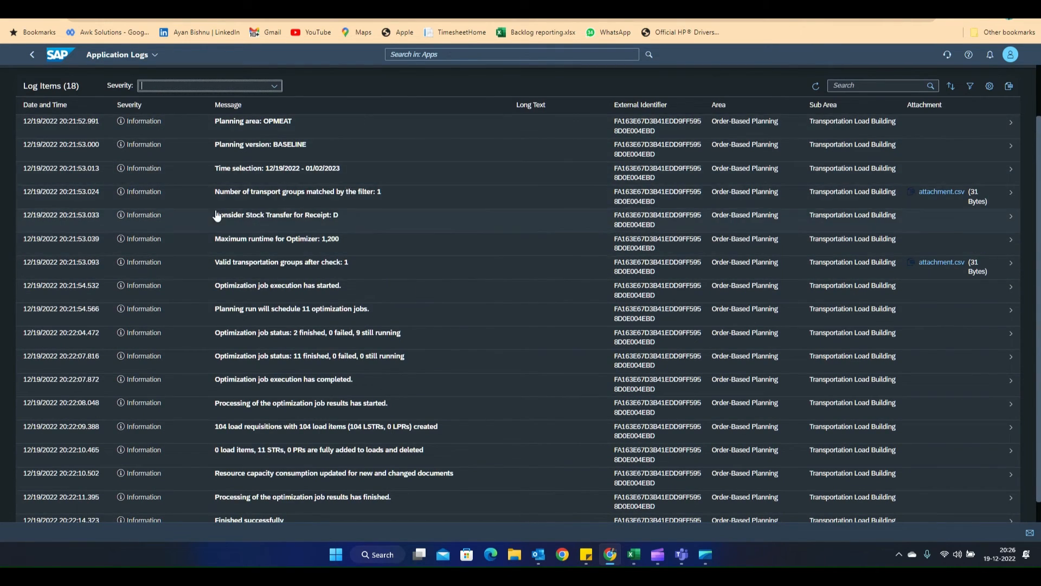
pyautogui.doubleClick(335, 216)
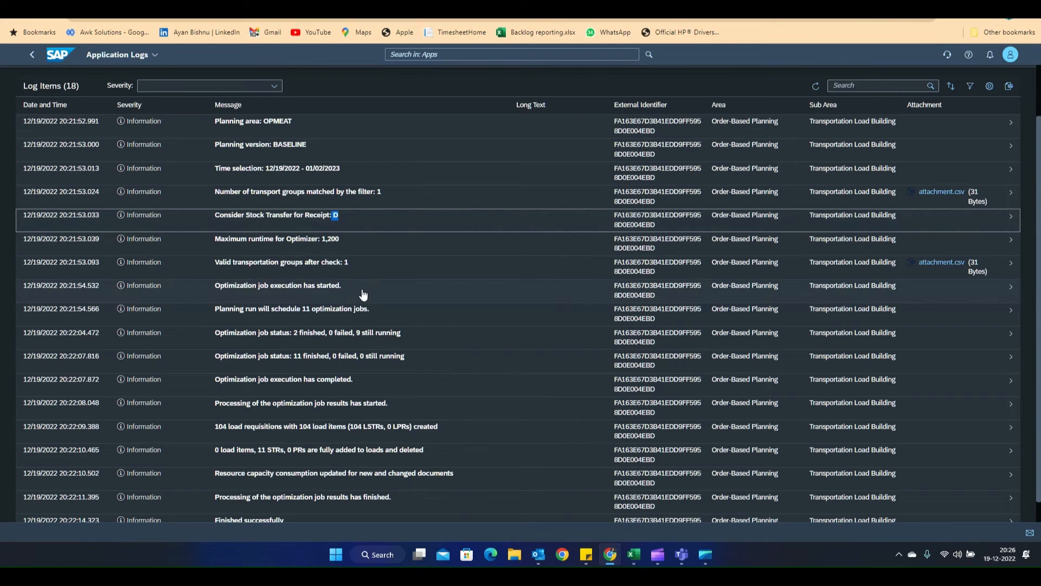
pyautogui.doubleClick(331, 240)
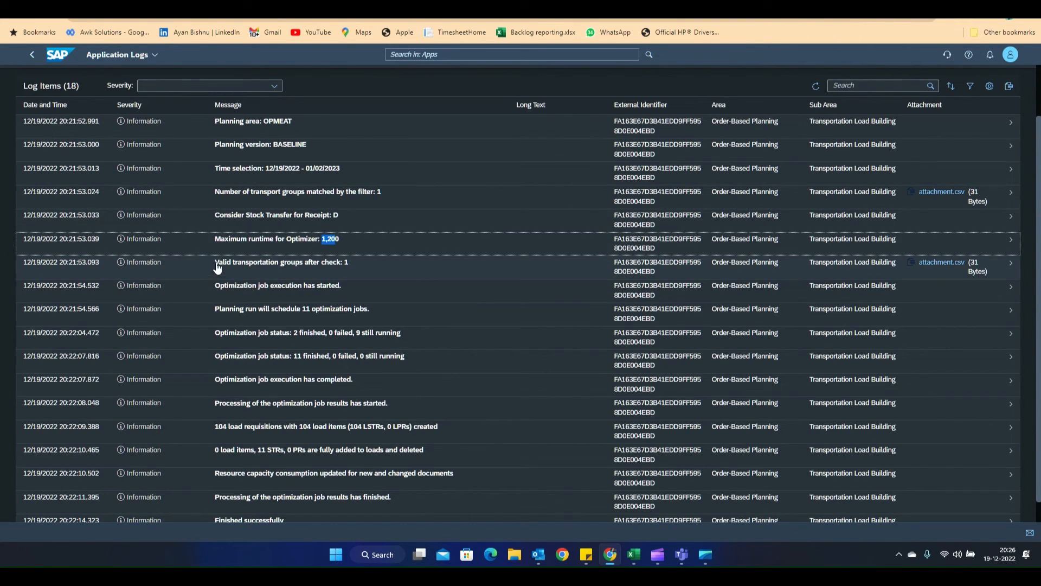
pyautogui.click(345, 265)
pyautogui.doubleClick(346, 264)
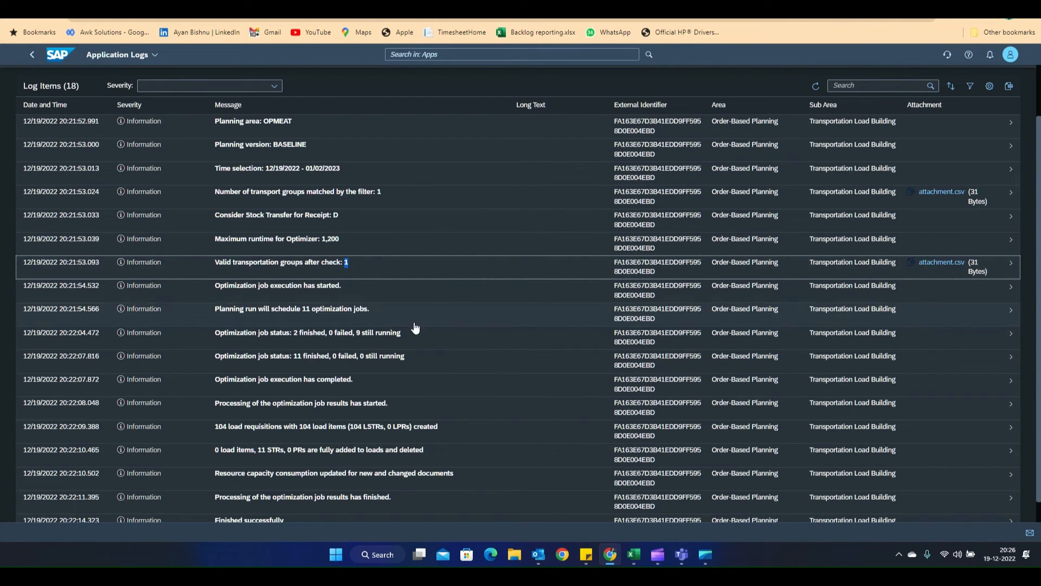
pyautogui.scroll(-1, 432, 302)
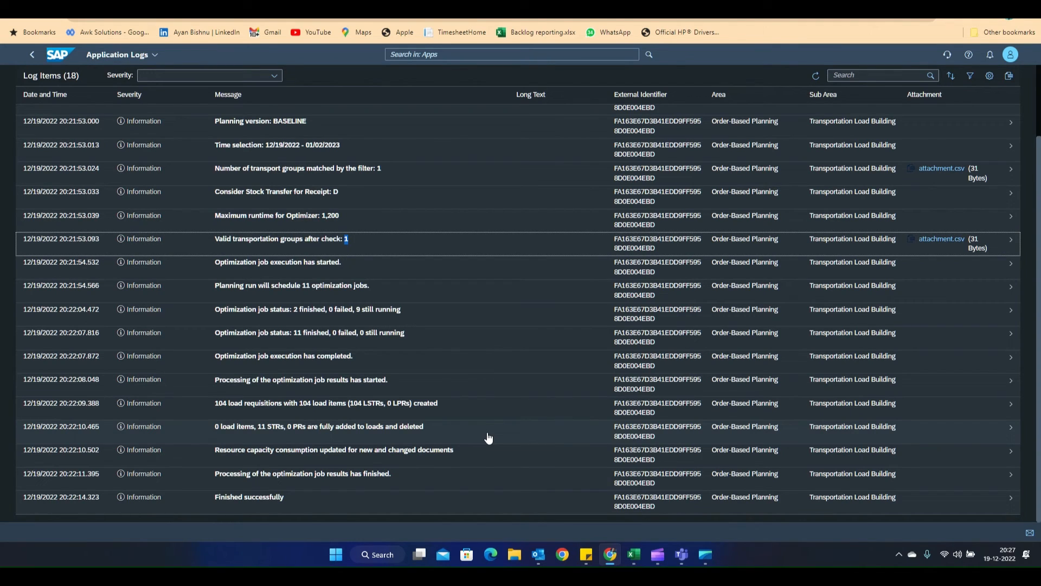
# Step: Switch to OBP Supply Planning FG.xlsm in Excel and check Truck Small's Capacity Available Adjusted on the Capacity View sheet
pyautogui.click(636, 555)
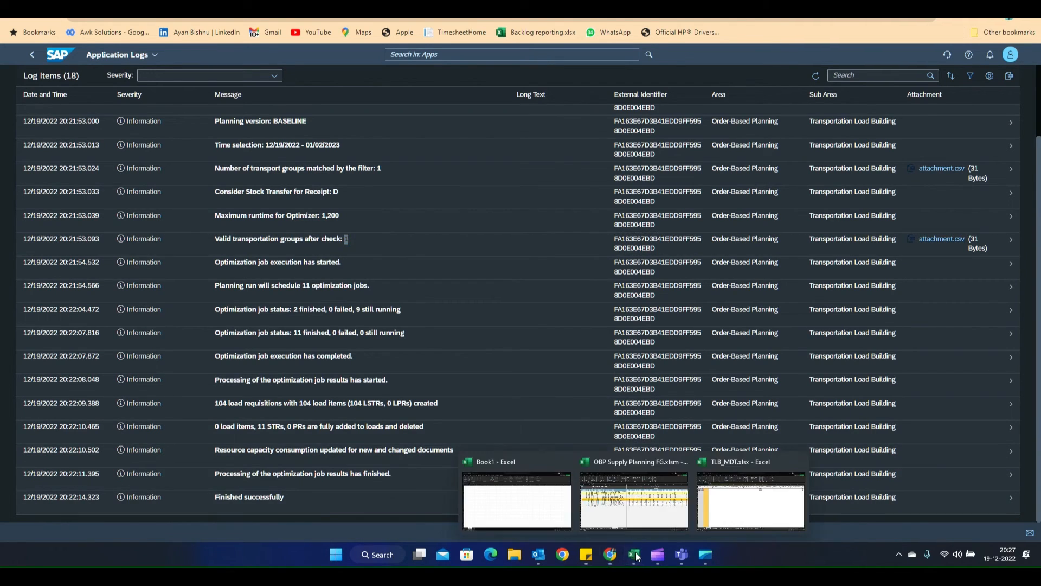
pyautogui.click(658, 507)
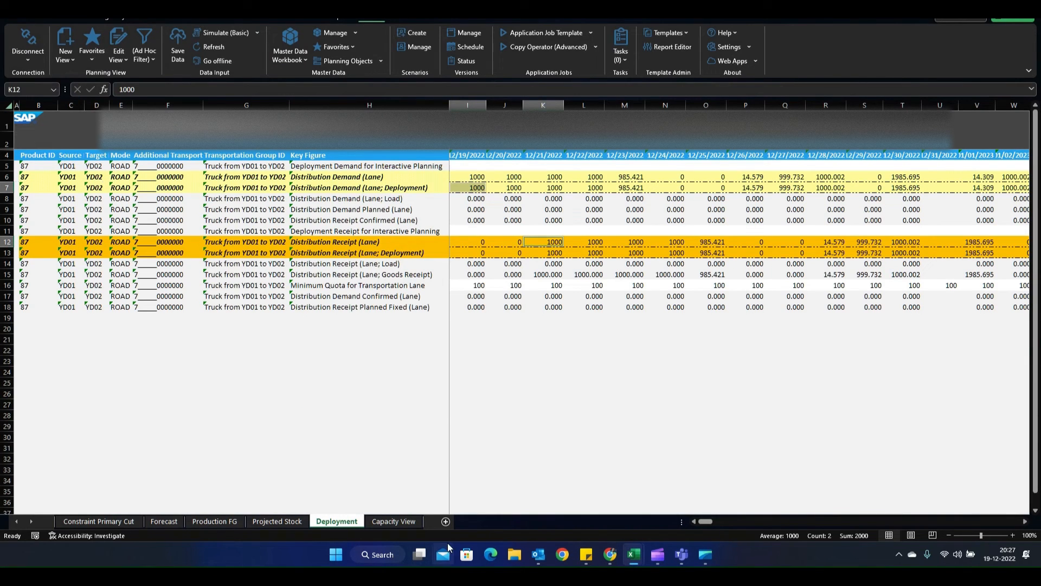
pyautogui.click(393, 521)
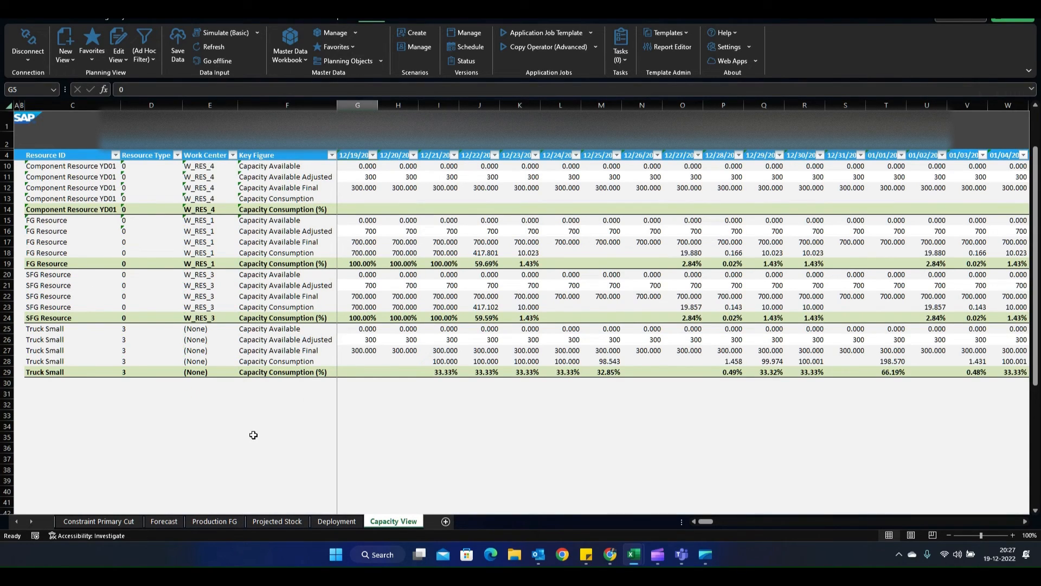
pyautogui.moveTo(45, 327); pyautogui.dragTo(47, 373)
pyautogui.moveTo(47, 373); pyautogui.dragTo(46, 373)
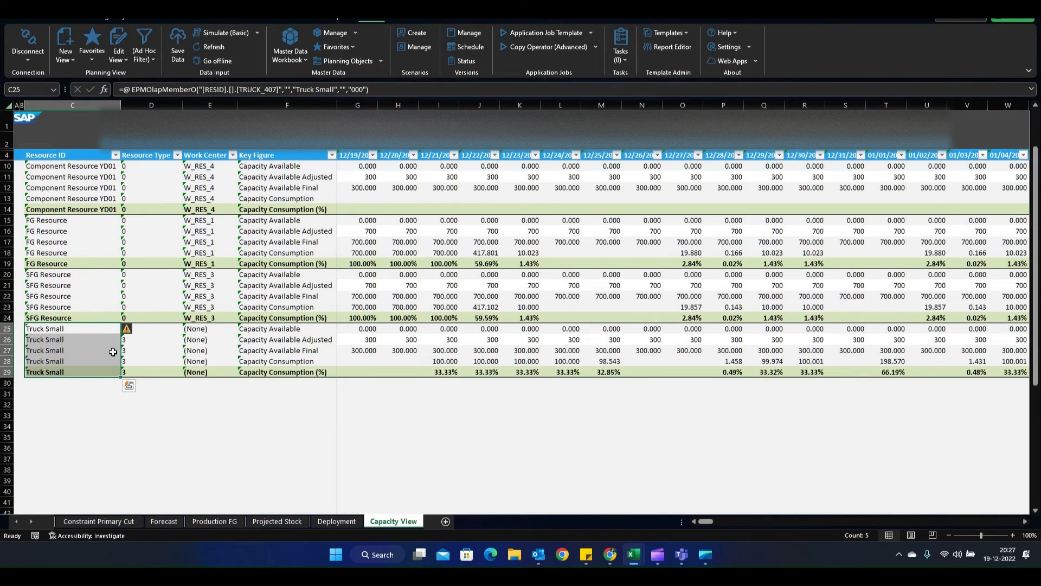
pyautogui.moveTo(303, 340); pyautogui.dragTo(946, 340)
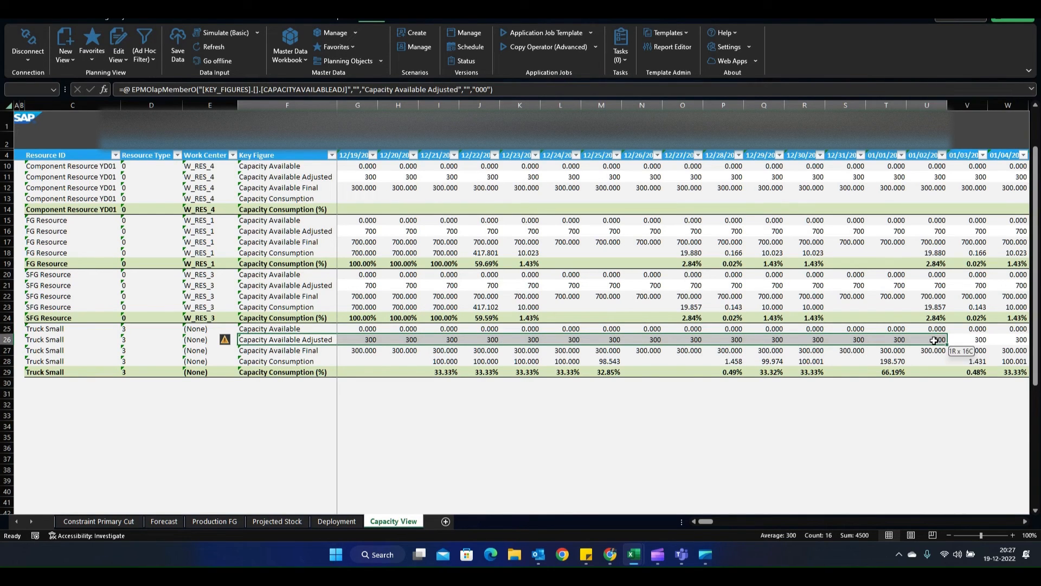
pyautogui.click(532, 339)
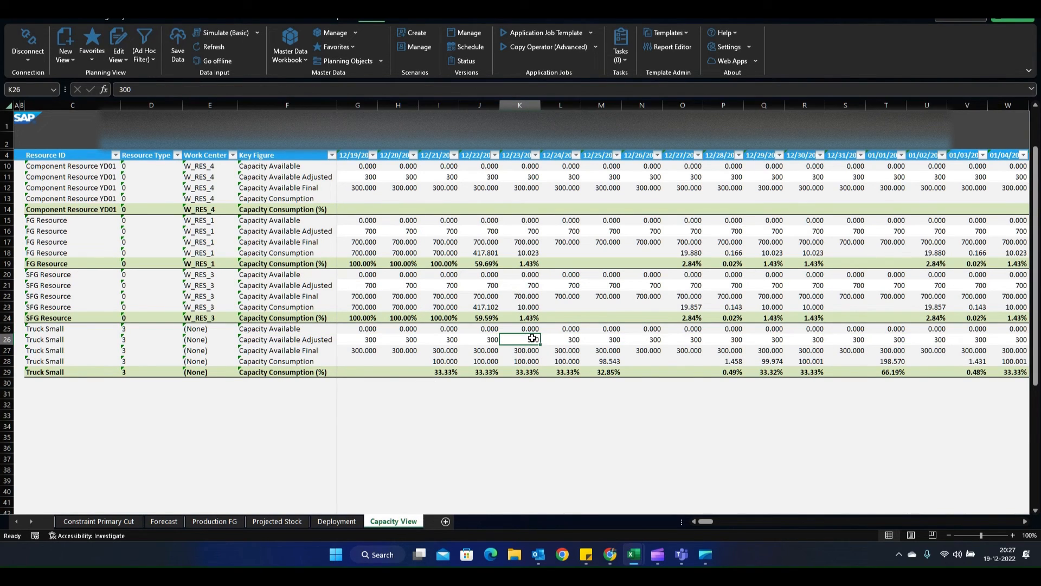
# Step: Check Truck Small's Capacity Consumption and its percentage for 12/21/2022 through 01/01/2023
pyautogui.click(442, 361)
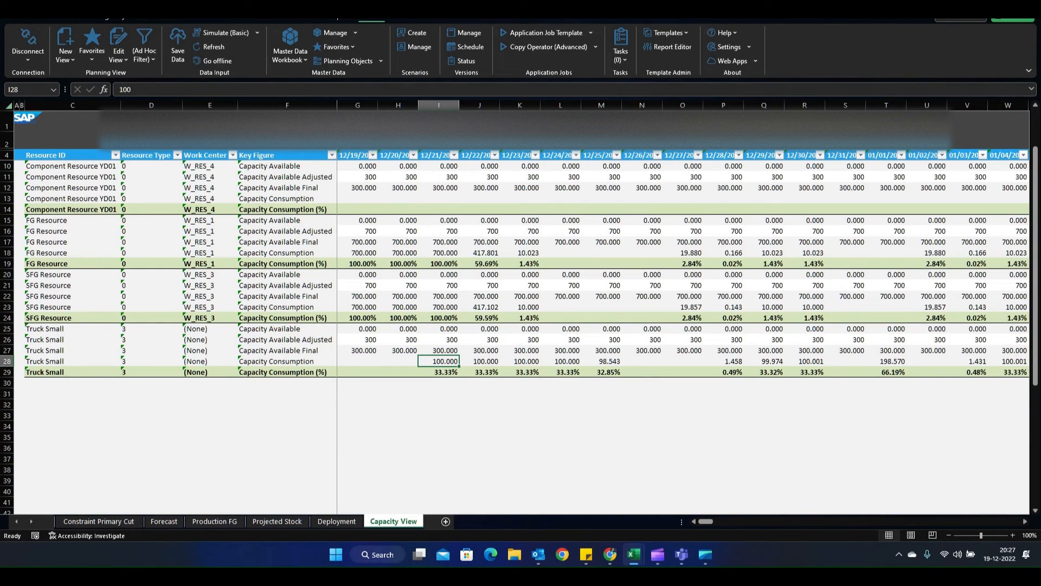
pyautogui.click(488, 362)
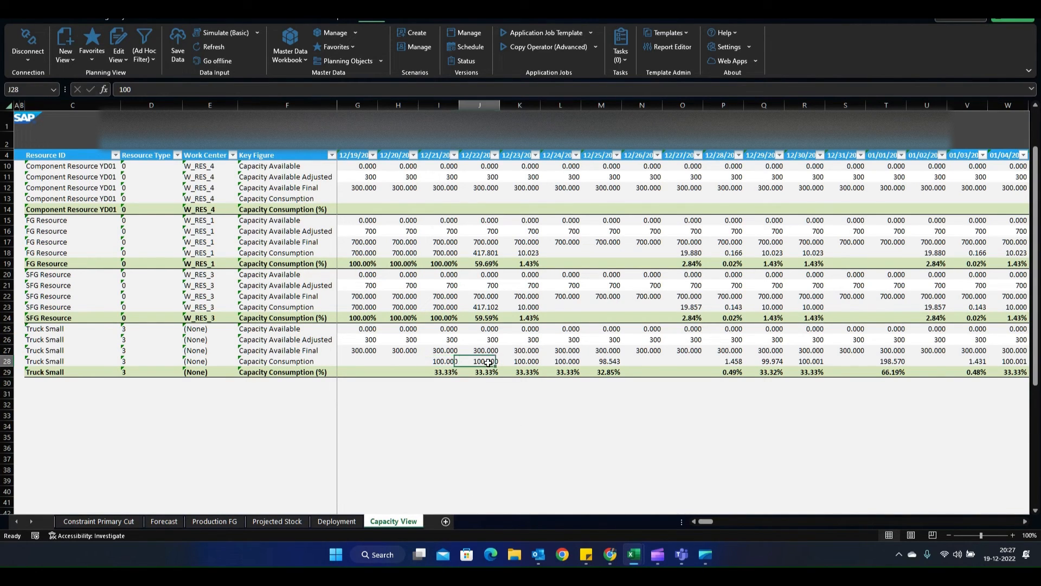
pyautogui.click(249, 371)
pyautogui.click(455, 372)
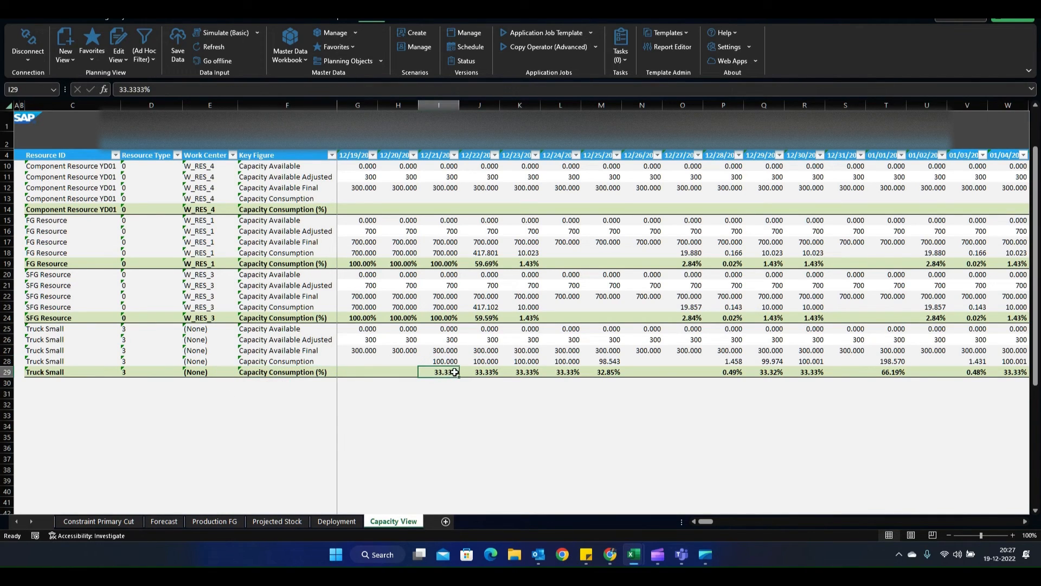
pyautogui.moveTo(455, 372); pyautogui.dragTo(899, 372)
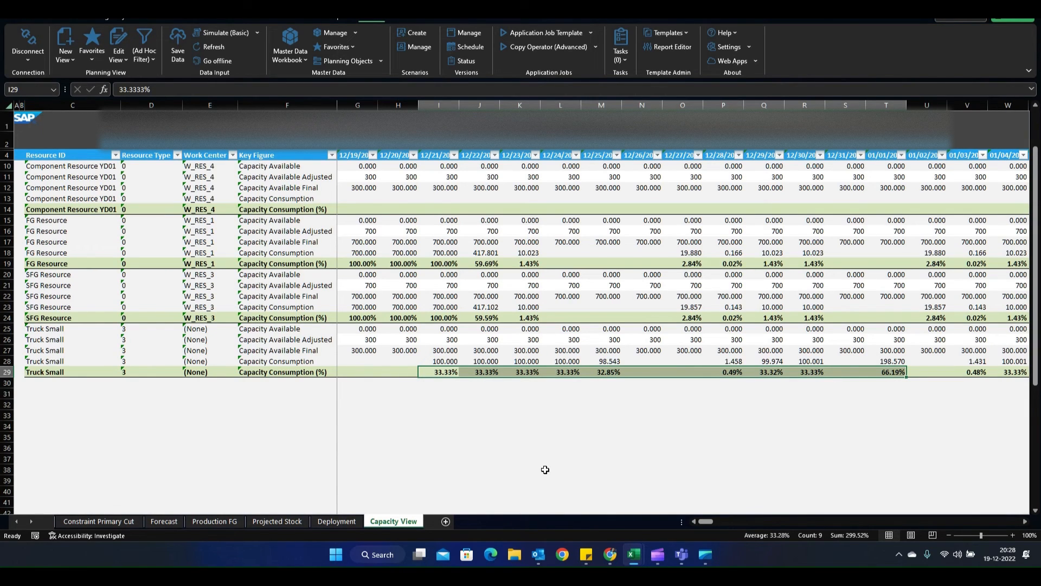
# Step: Switch to Projected Stock in Chrome, reload product 87's items for Plant YD01 and widen the Type of Receipt or Requirement column
pyautogui.click(609, 556)
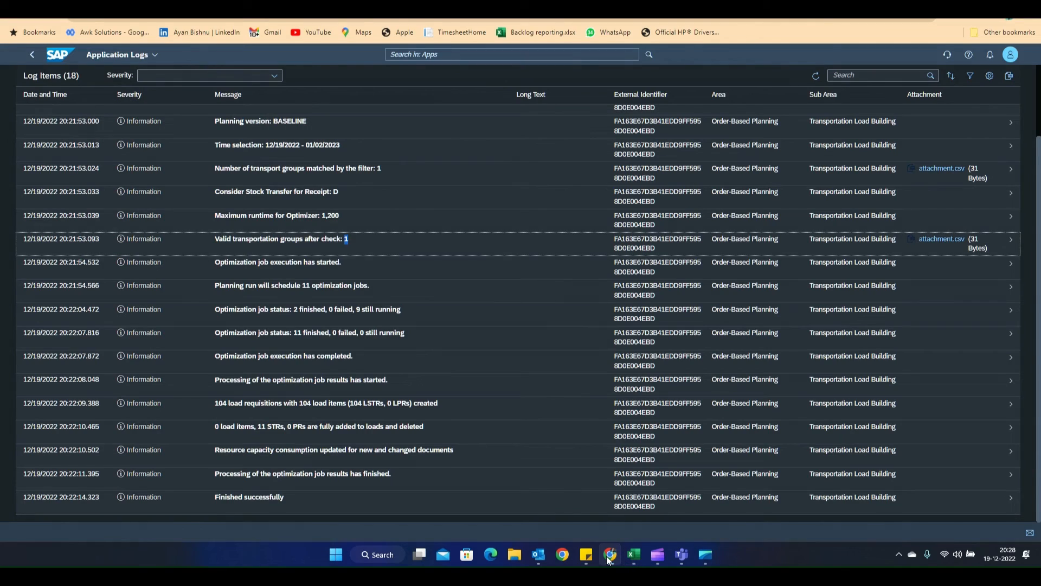
pyautogui.click(325, 8)
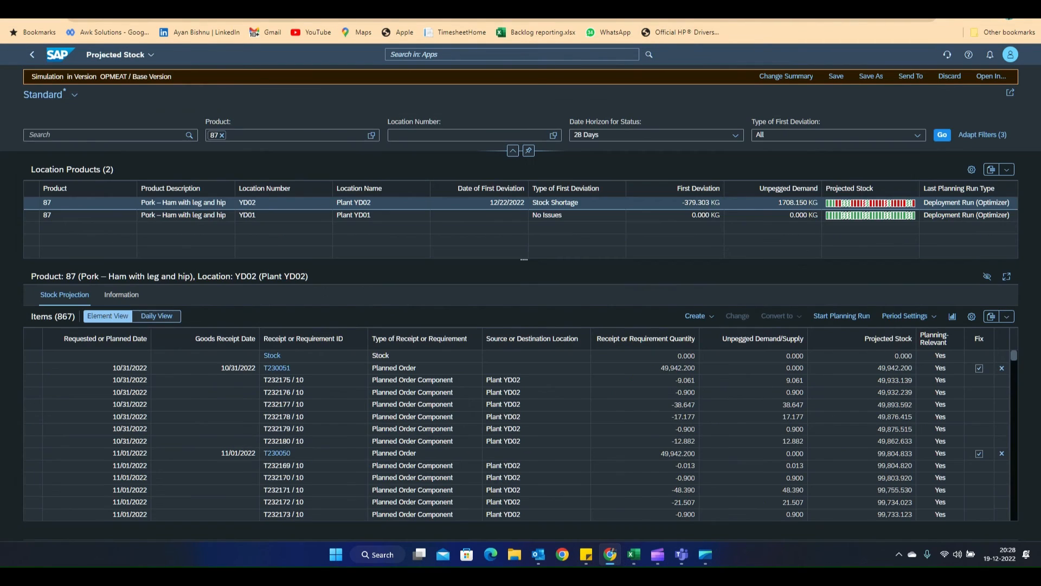
pyautogui.click(34, 216)
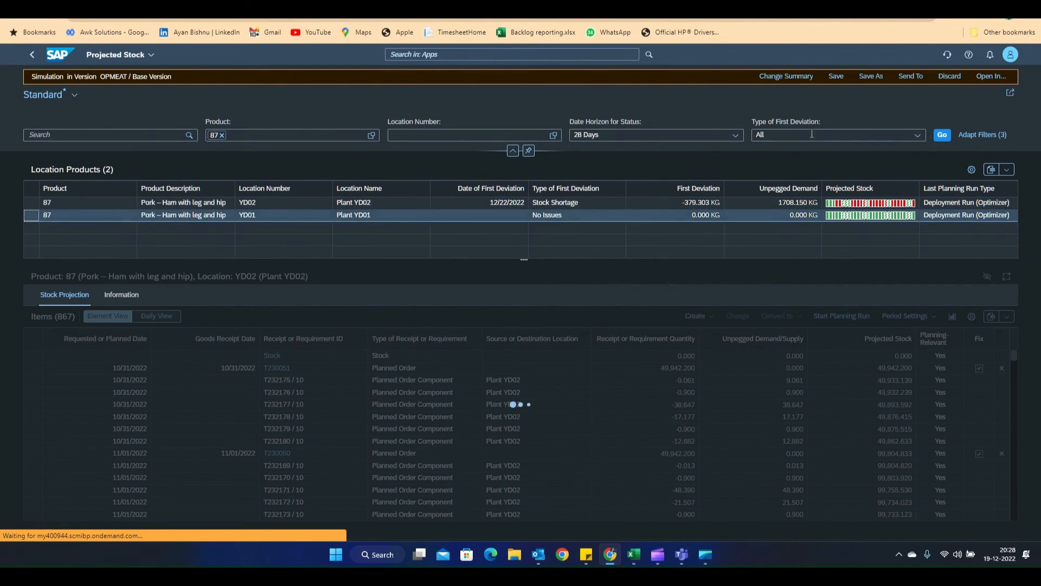
pyautogui.click(941, 135)
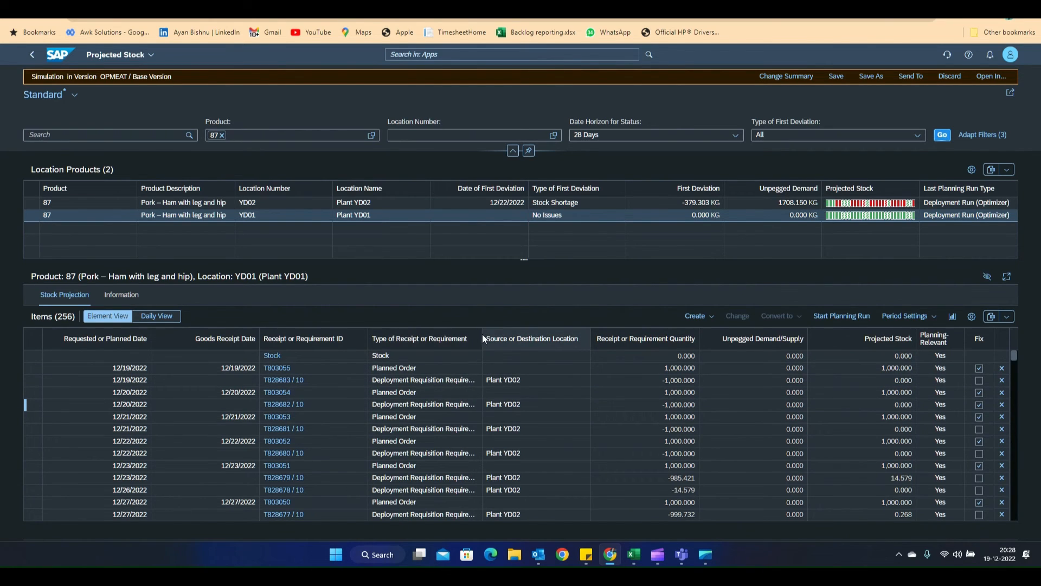
pyautogui.moveTo(482, 334); pyautogui.dragTo(527, 334)
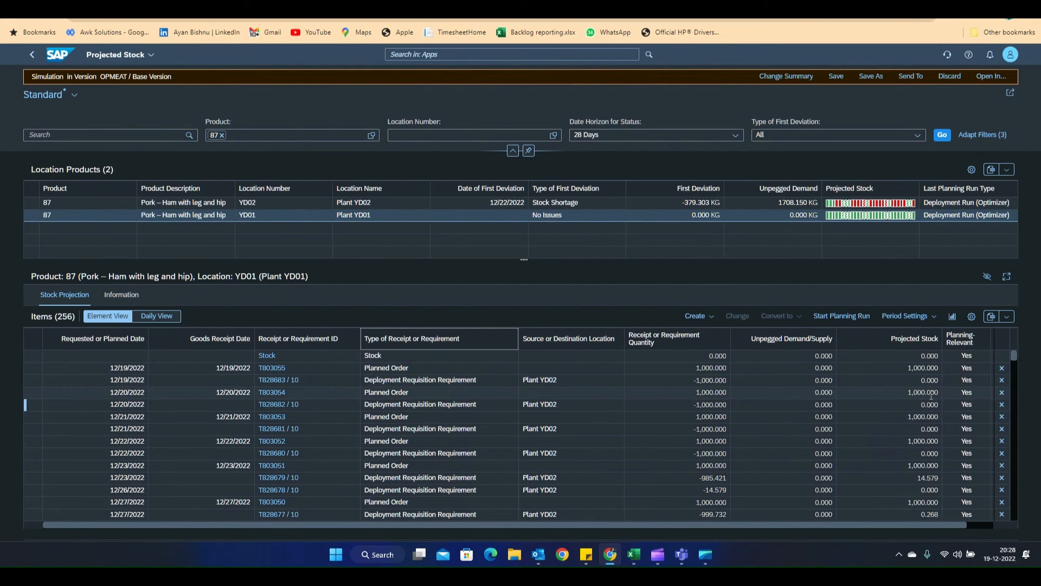
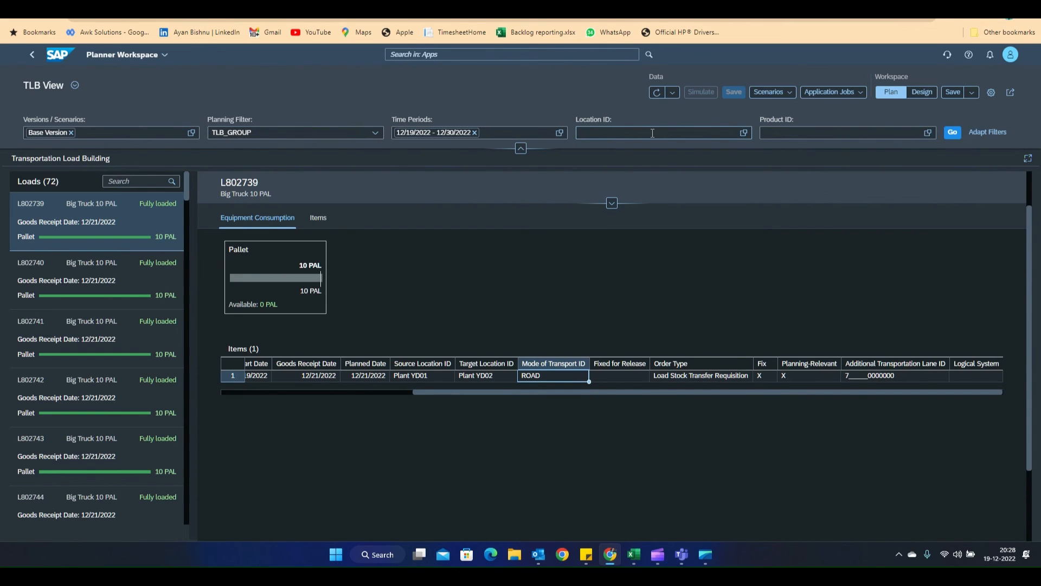
# Step: Refresh the TLB View data and look through the full list of transportation loads, loading more entries as needed
pyautogui.click(656, 97)
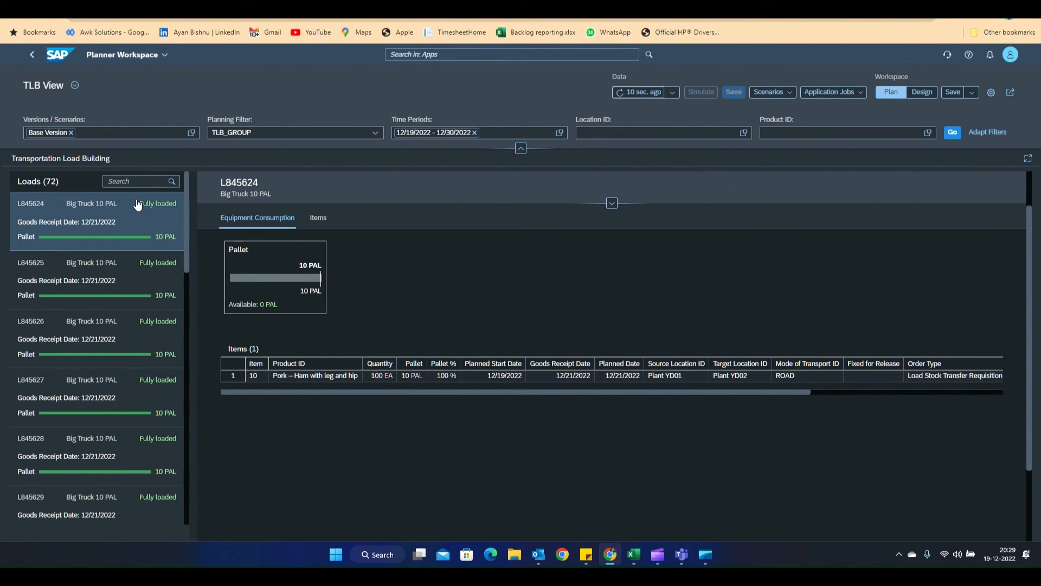
pyautogui.scroll(-2, 121, 225)
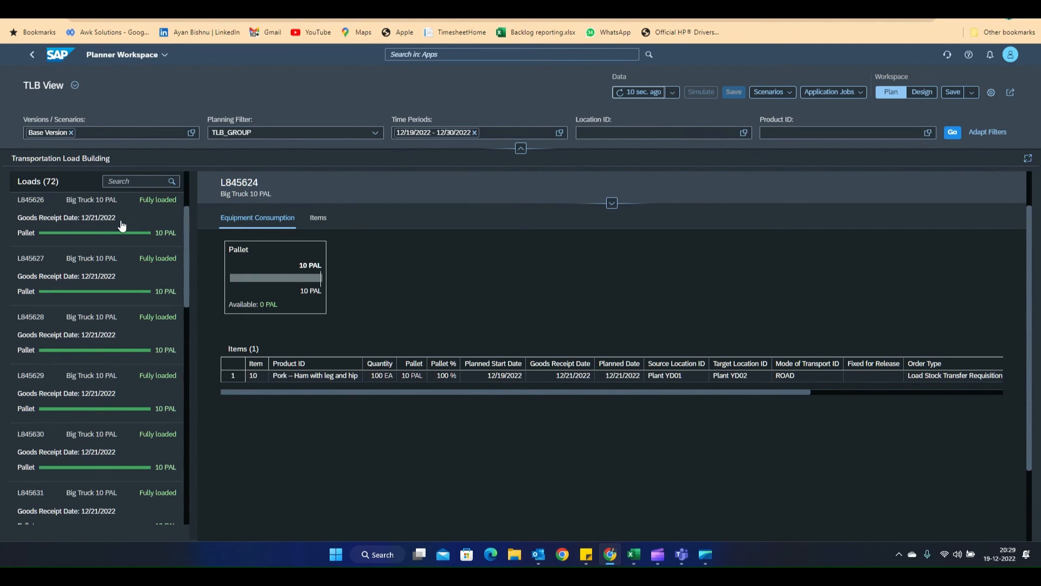
pyautogui.scroll(-20, 122, 224)
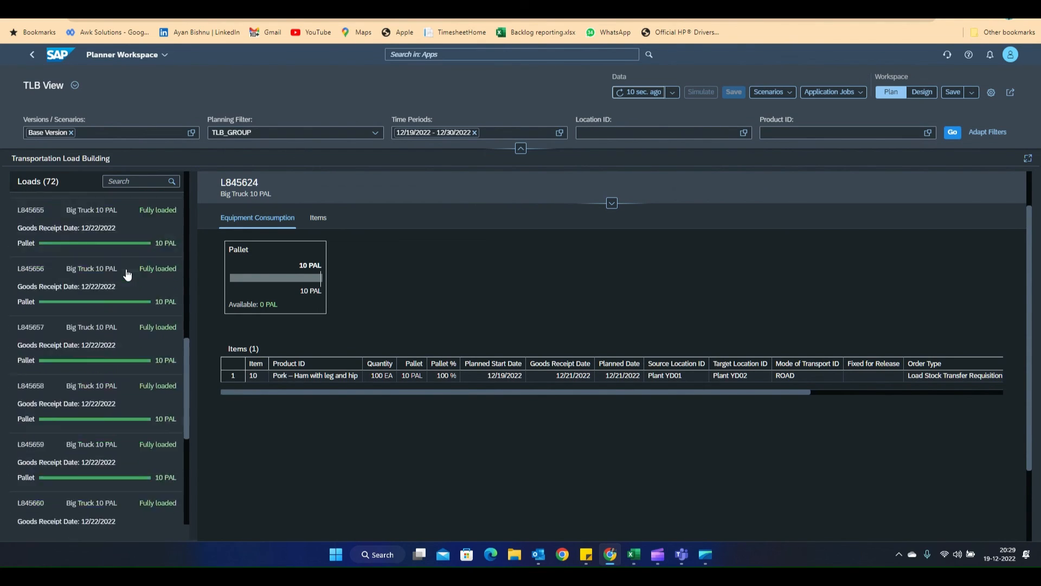
pyautogui.scroll(-3, 128, 275)
pyautogui.click(109, 514)
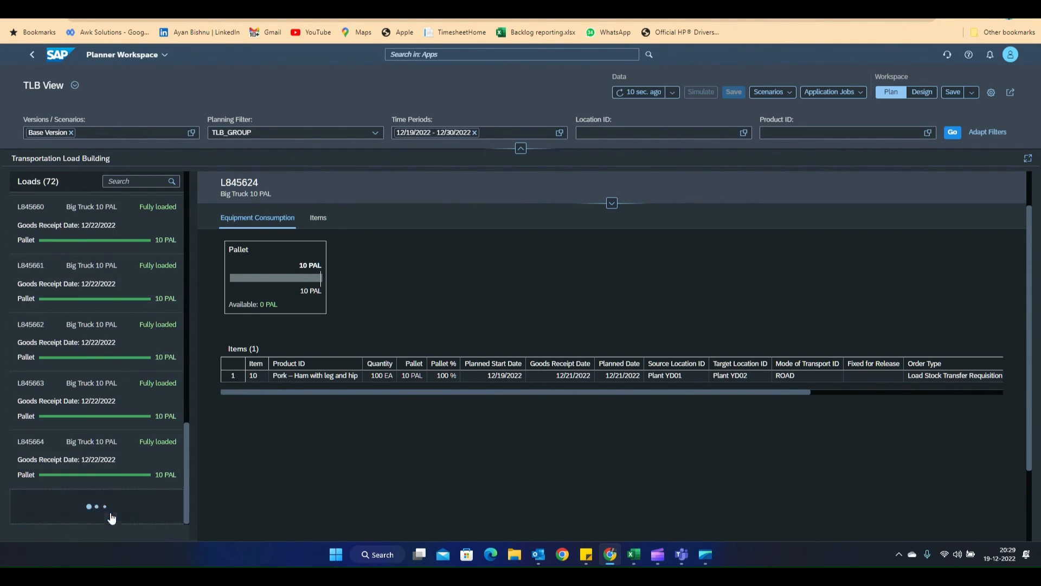
pyautogui.scroll(-7, 137, 318)
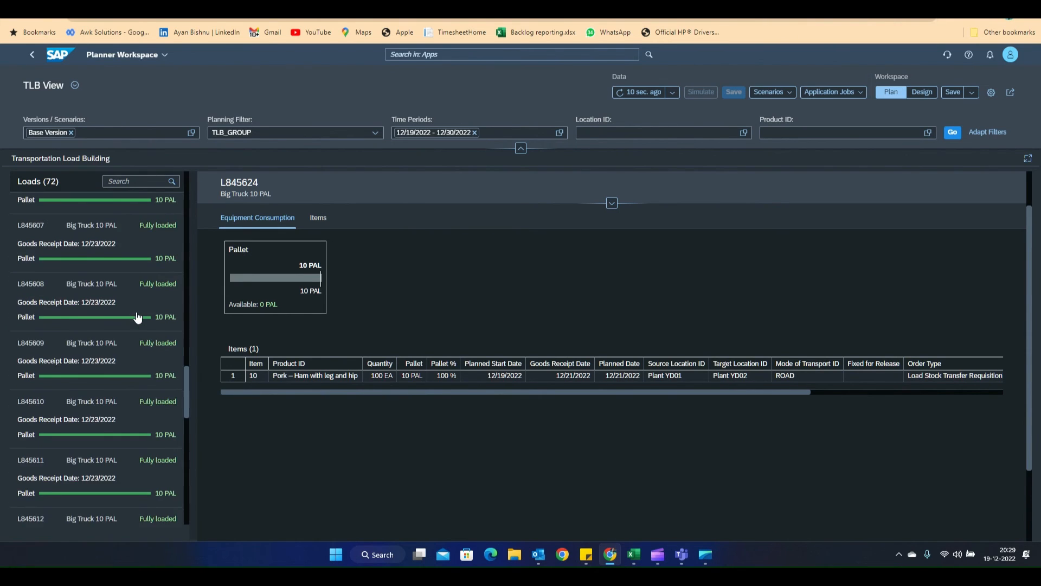
pyautogui.scroll(-2, 138, 318)
pyautogui.click(90, 512)
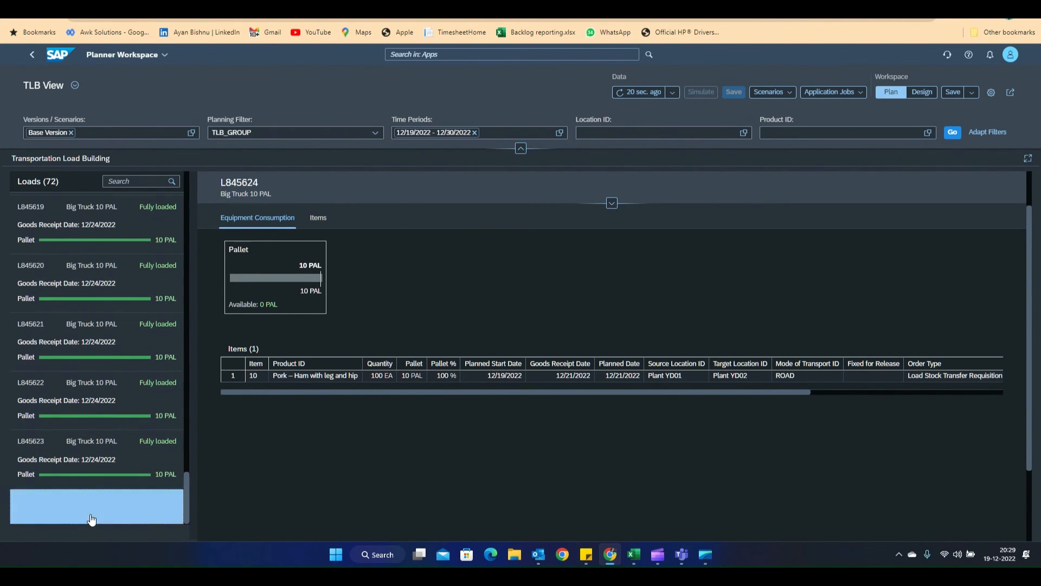
pyautogui.scroll(-5, 112, 307)
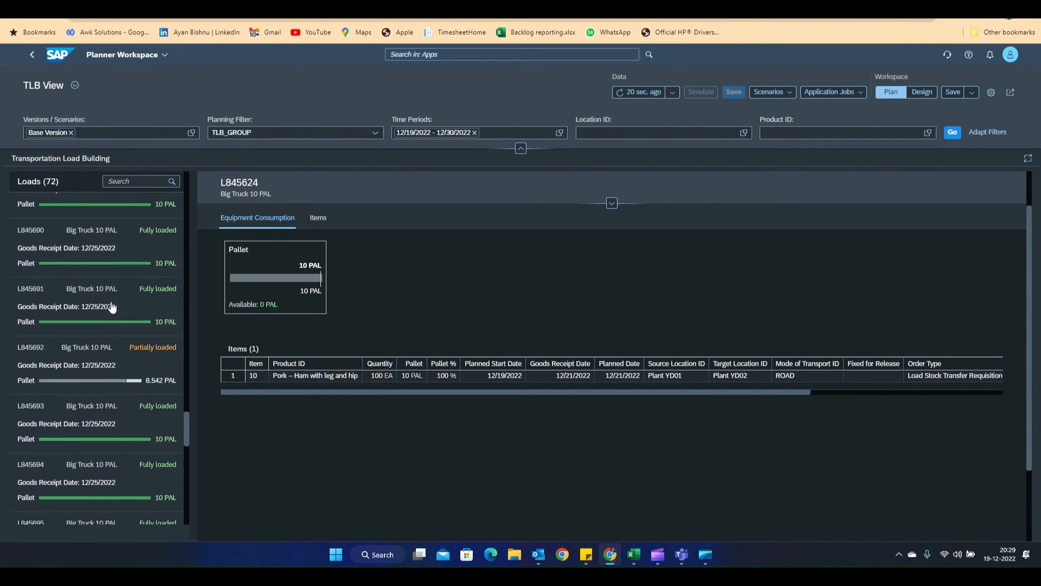
# Step: Check the equipment consumption of the partially loaded Big Truck 10 PAL load for 12/25/2022 and Small Track 5 PAL load for 12/28/2022
pyautogui.scroll(4, 112, 307)
pyautogui.scroll(1, 112, 307)
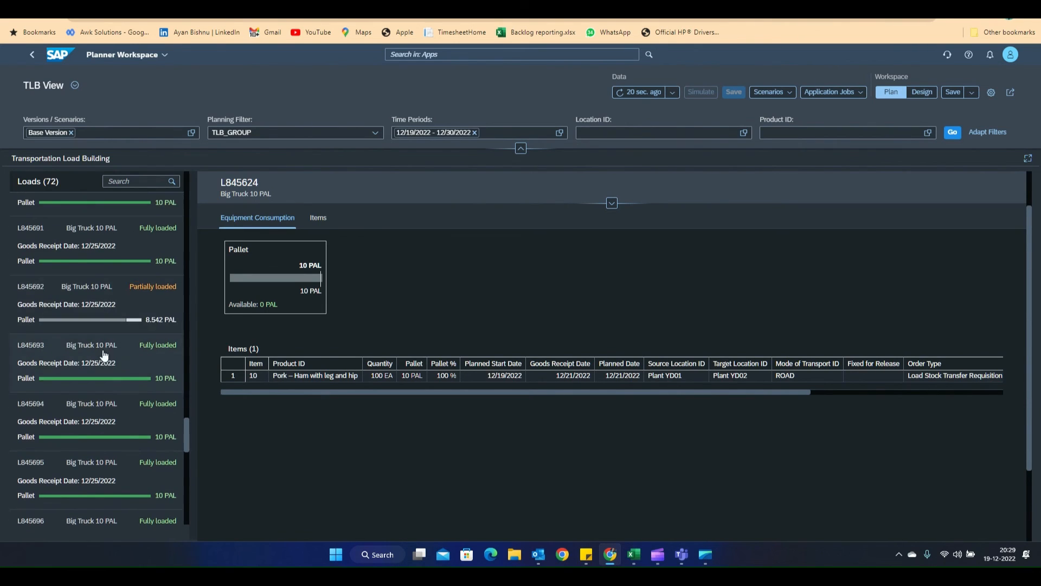
pyautogui.click(47, 312)
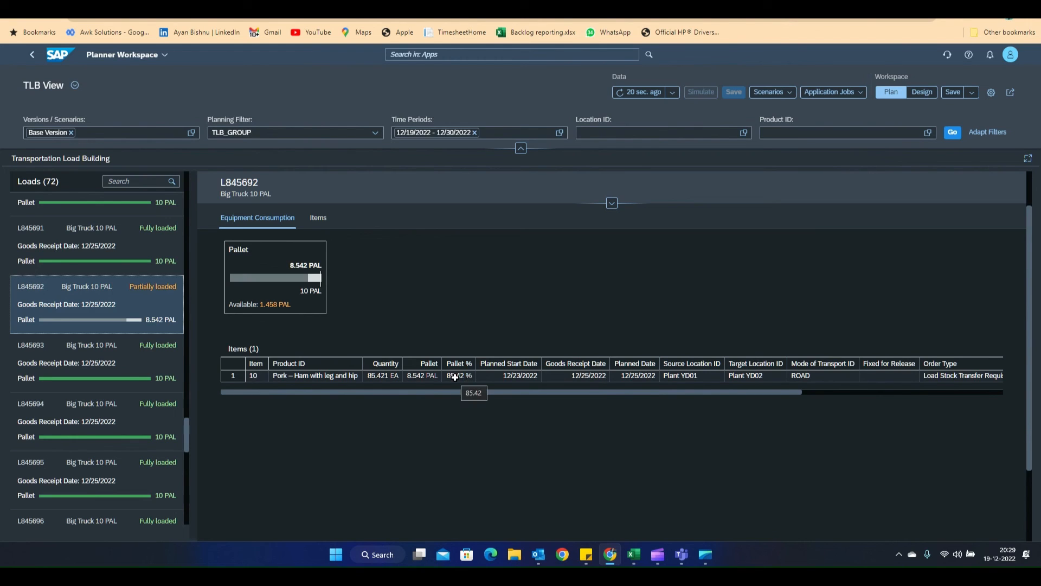
pyautogui.scroll(-1, 99, 353)
pyautogui.scroll(-5, 100, 353)
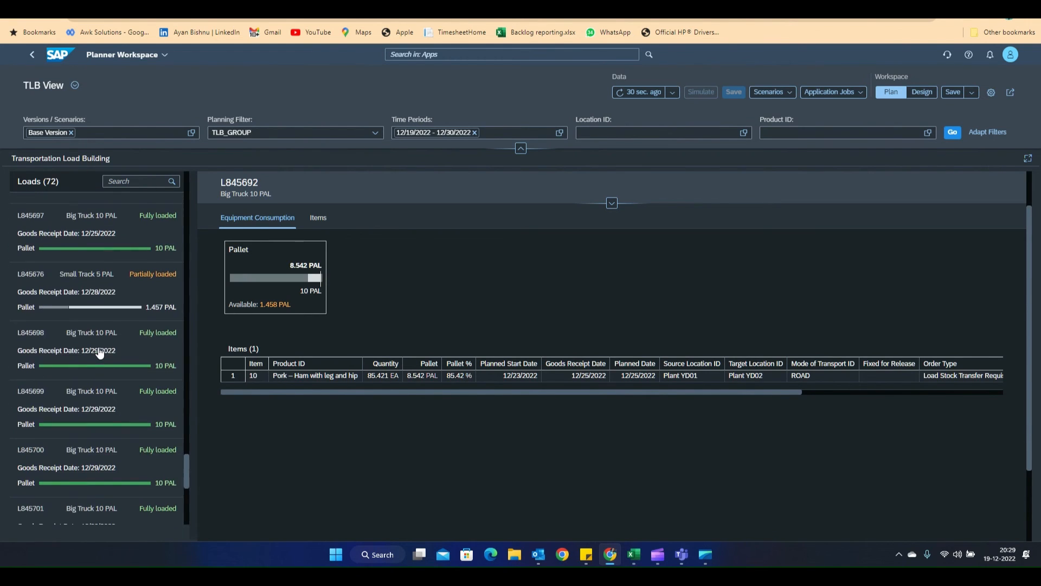
pyautogui.click(29, 283)
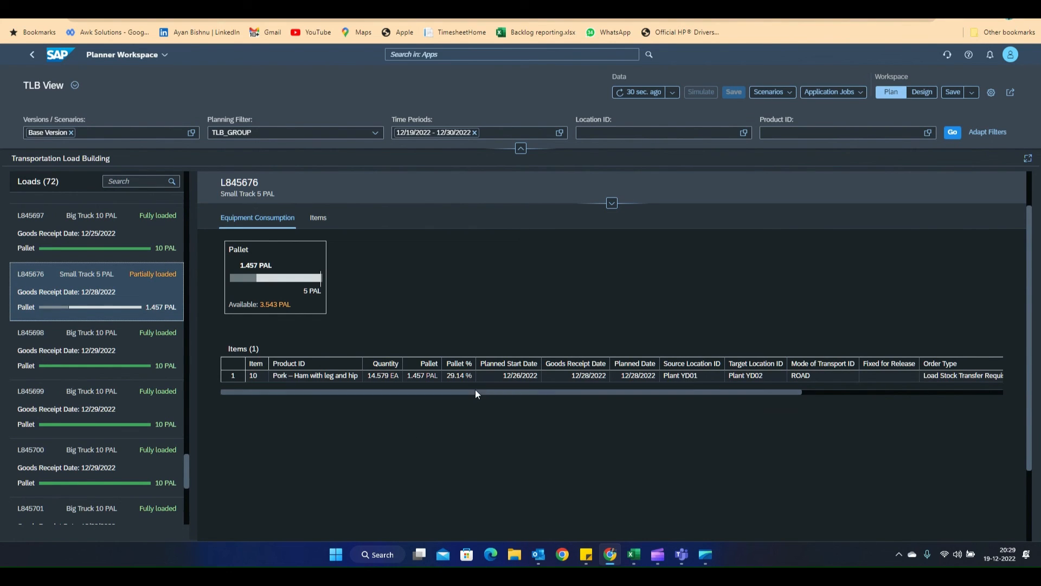
# Step: Open the first load with goods receipt date 12/22/2022 and check its product, quantity, pallets and truck type
pyautogui.scroll(10, 82, 442)
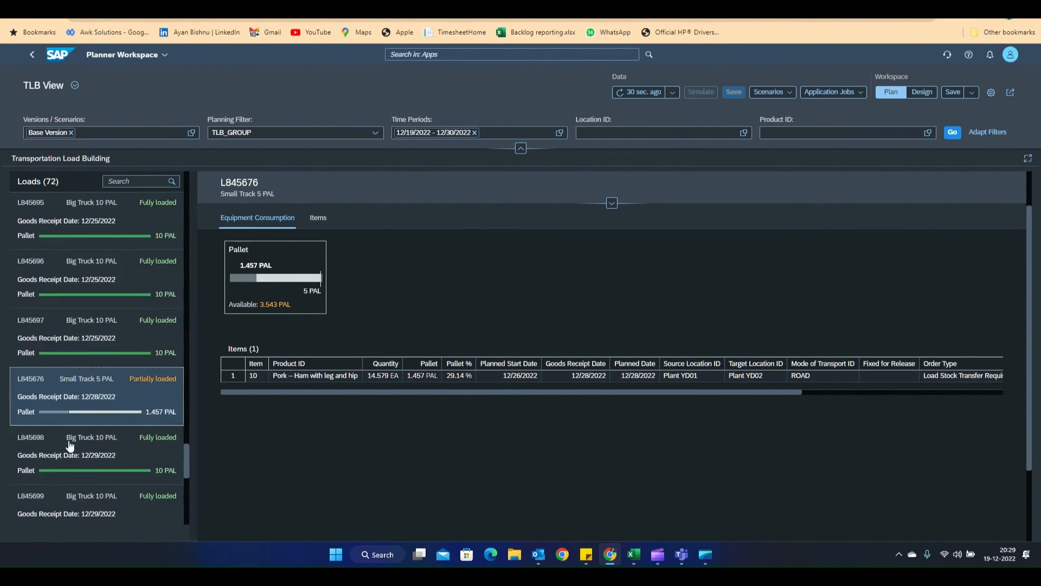
pyautogui.scroll(5, 73, 445)
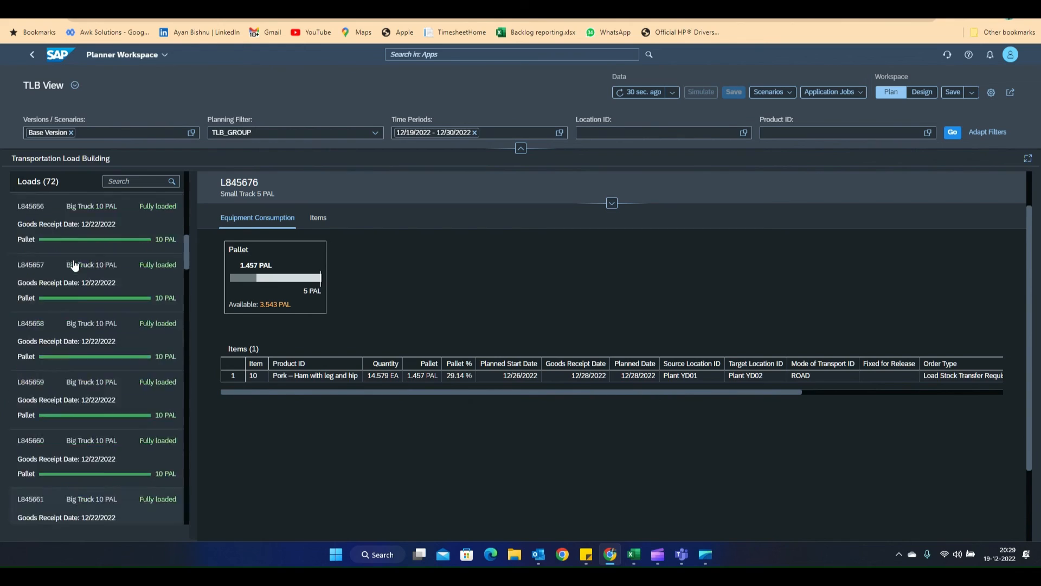
pyautogui.click(60, 259)
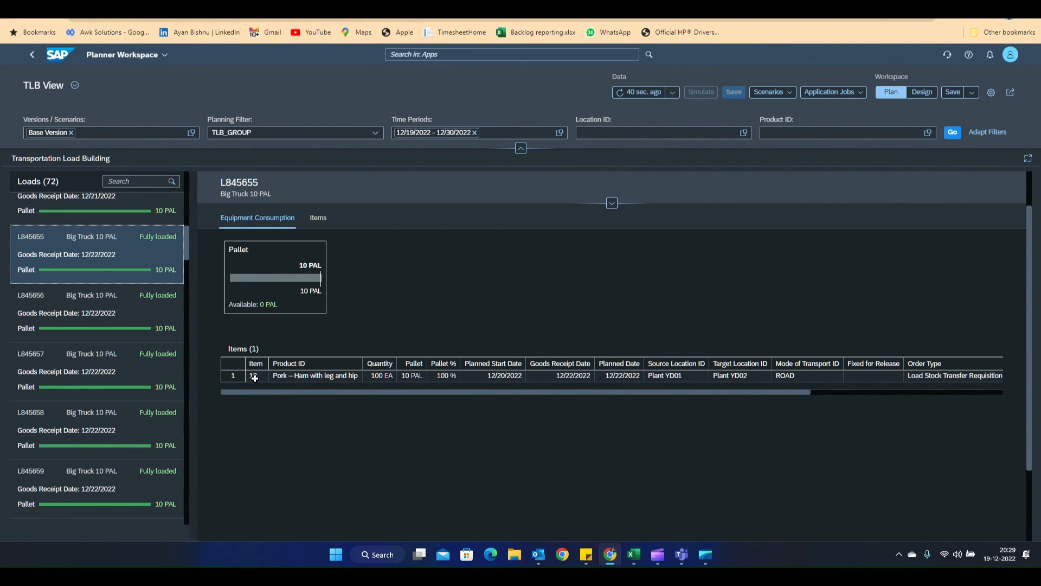
pyautogui.click(345, 378)
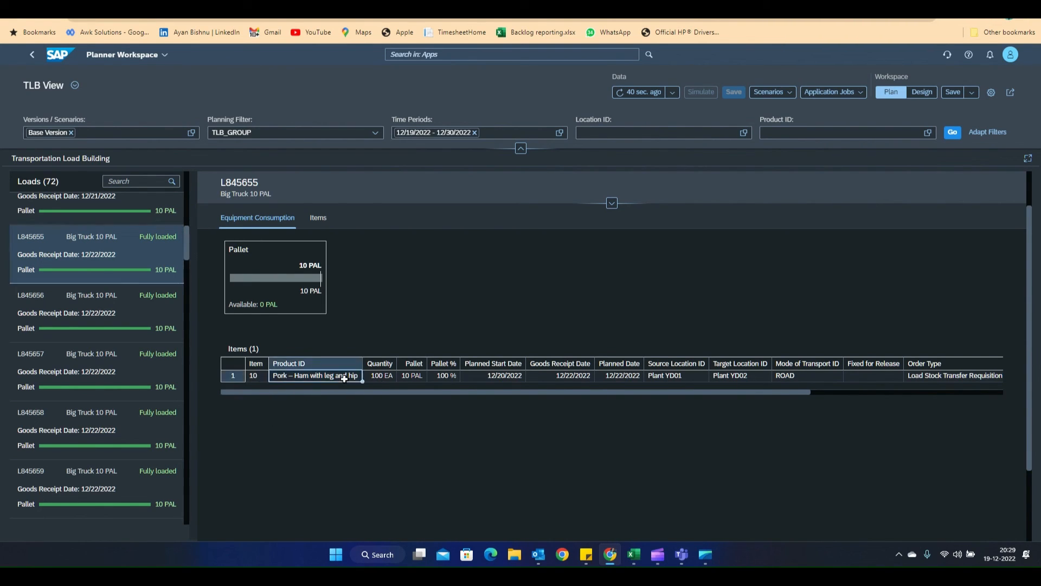
pyautogui.click(390, 377)
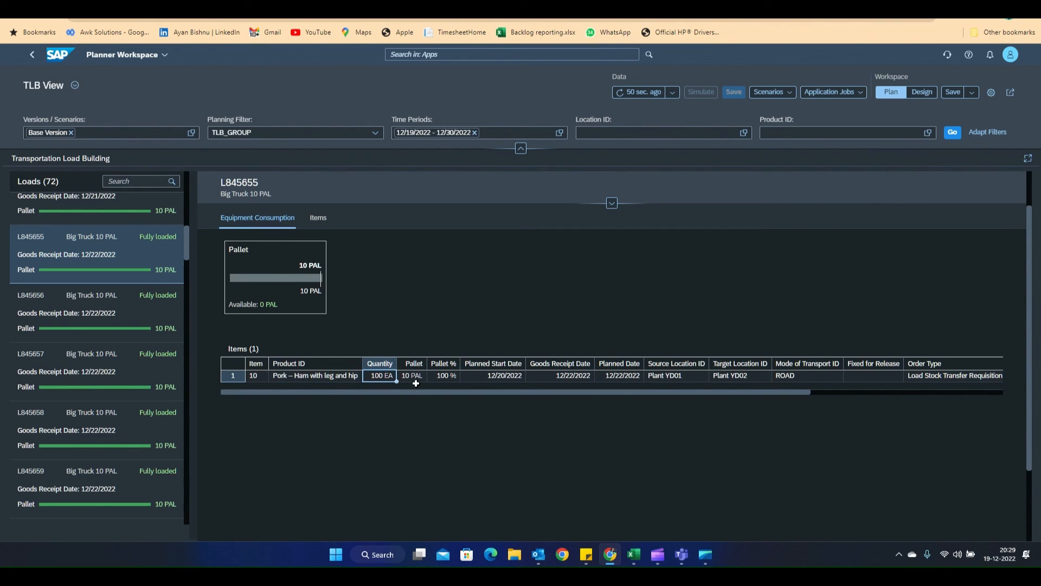
pyautogui.click(414, 376)
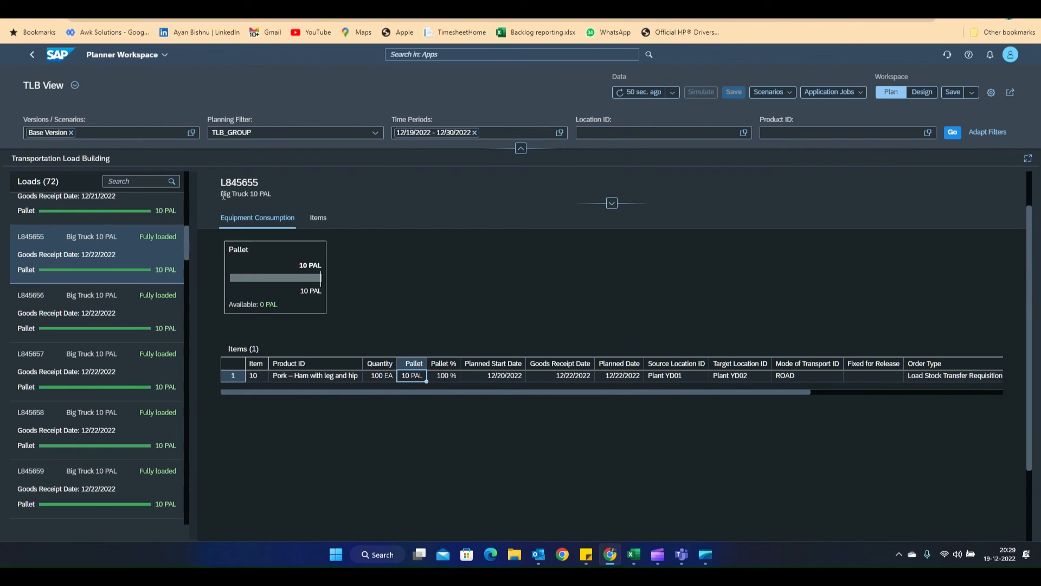
pyautogui.moveTo(223, 195); pyautogui.dragTo(274, 196)
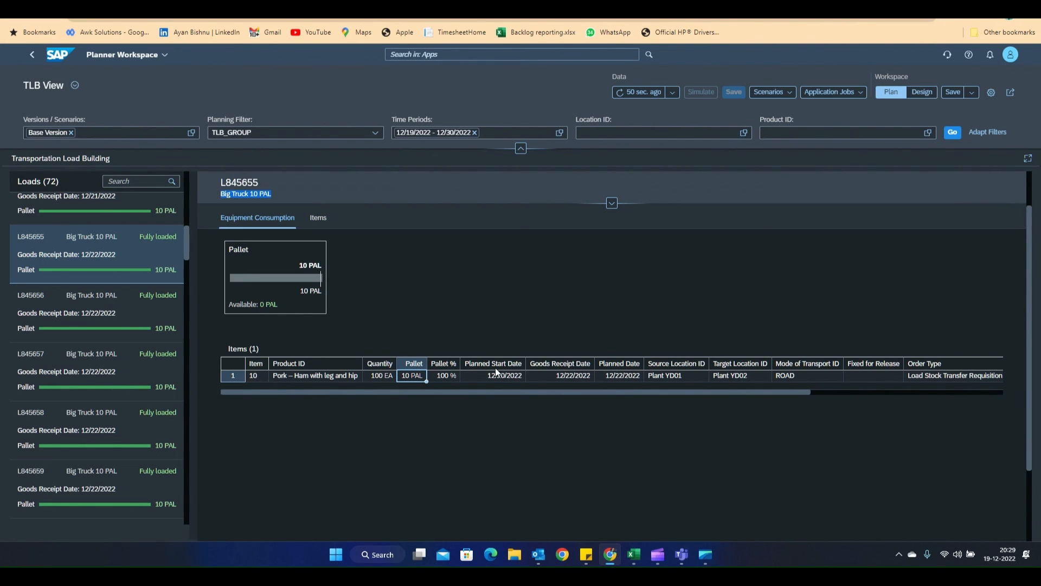
# Step: Check the load item's goods receipt date, source and target locations, mode of transport, order type and additional transportation lane
pyautogui.click(570, 377)
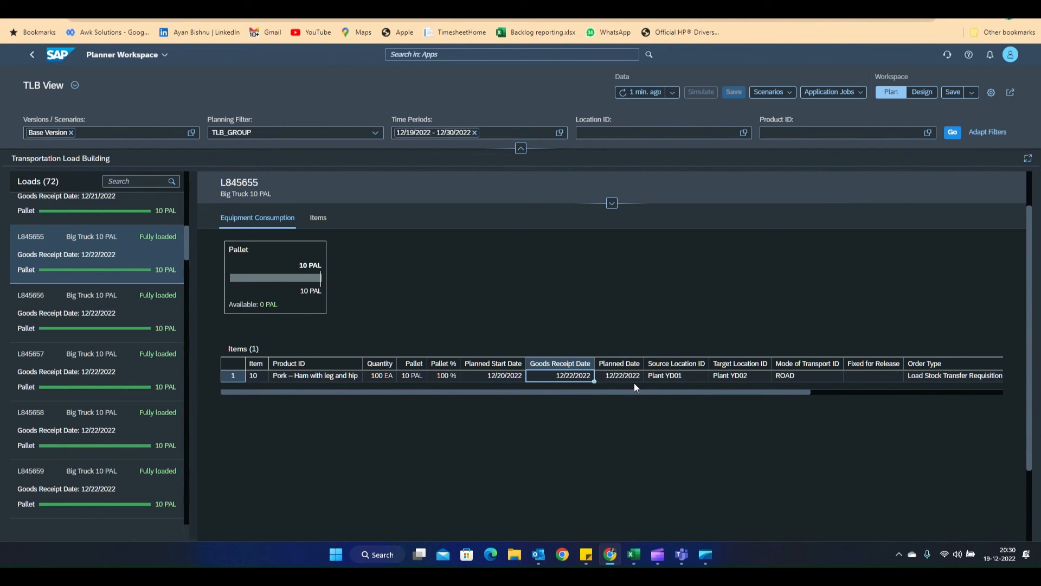
pyautogui.click(666, 380)
pyautogui.click(760, 377)
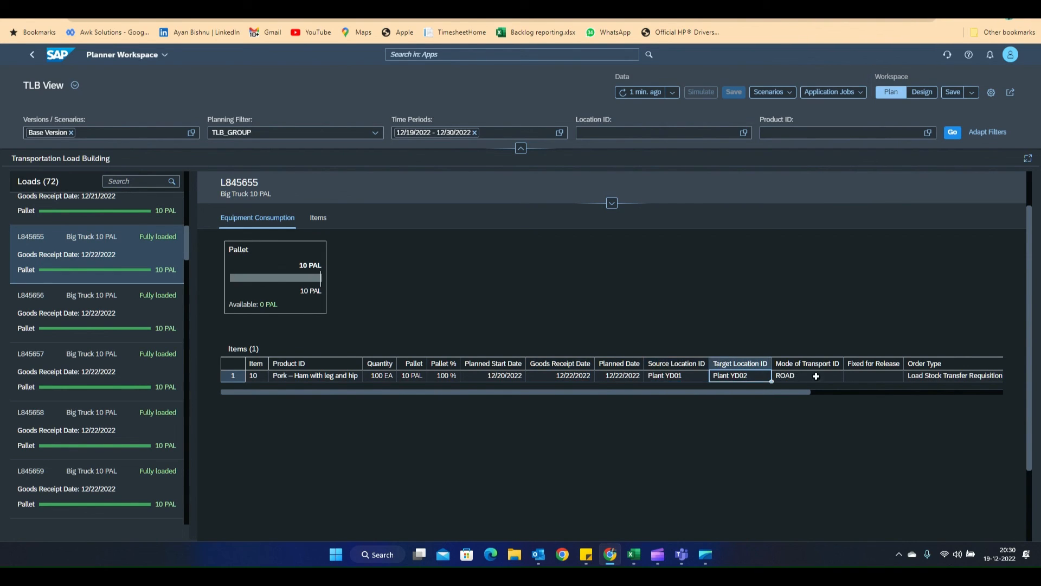
pyautogui.click(816, 375)
pyautogui.moveTo(803, 393); pyautogui.dragTo(938, 391)
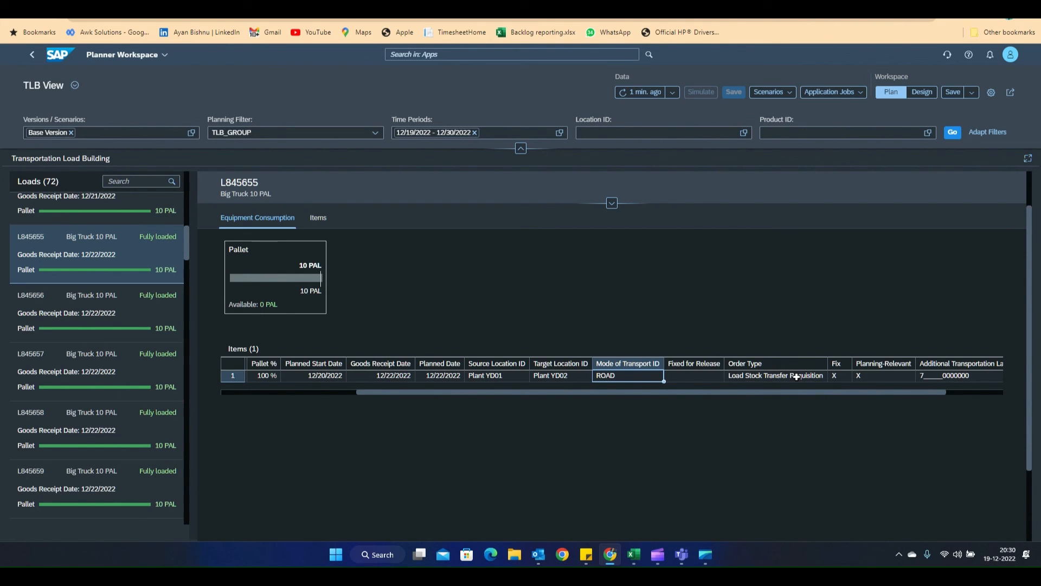
pyautogui.click(961, 392)
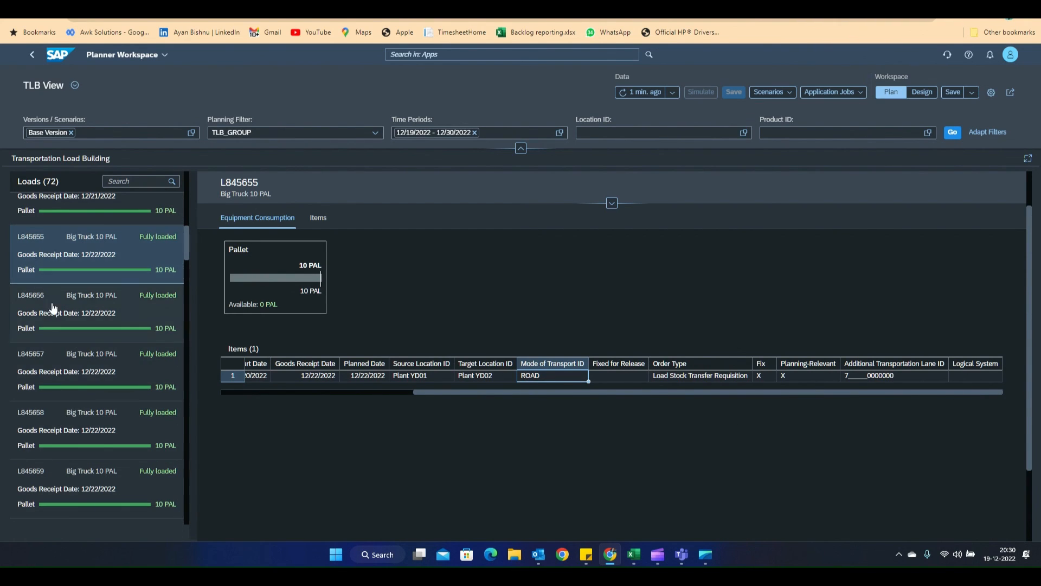
pyautogui.scroll(-3, 54, 304)
pyautogui.scroll(-10, 69, 331)
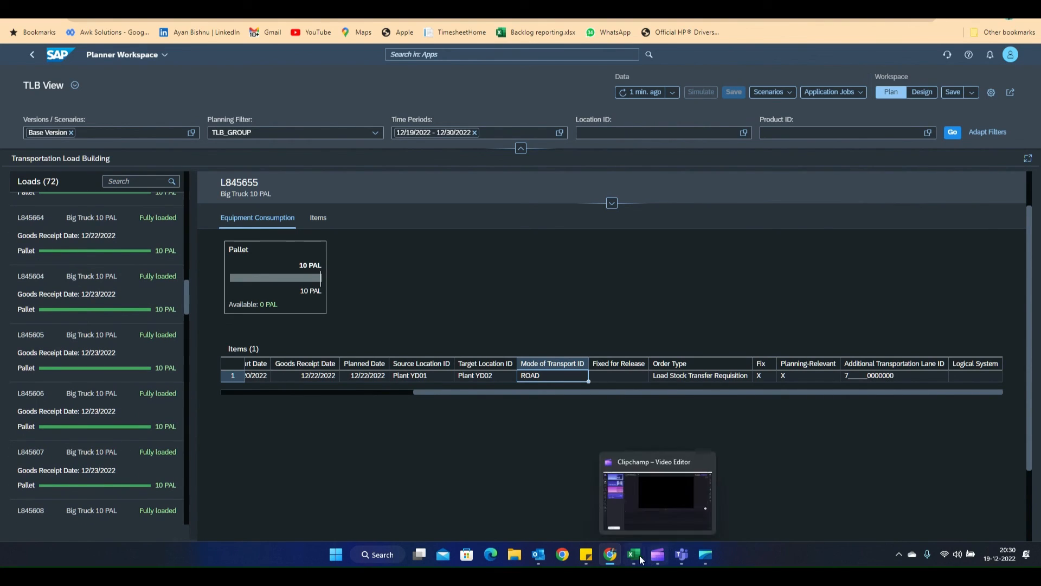
# Step: Switch to OBP Supply Planning FG.xlsm in Excel and refresh the data on the Deployment sheet
pyautogui.moveTo(634, 554)
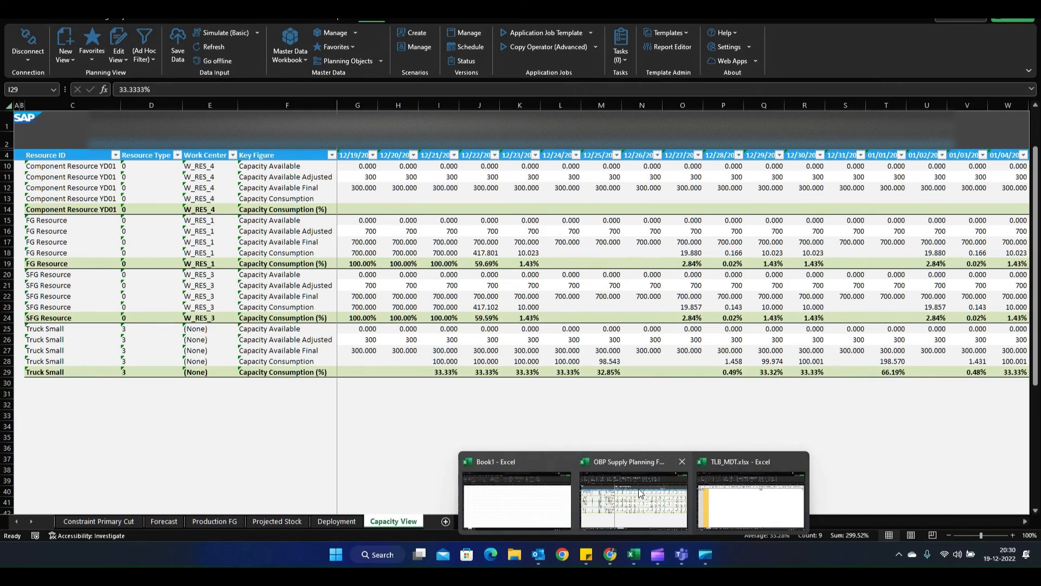
pyautogui.click(638, 489)
pyautogui.click(336, 522)
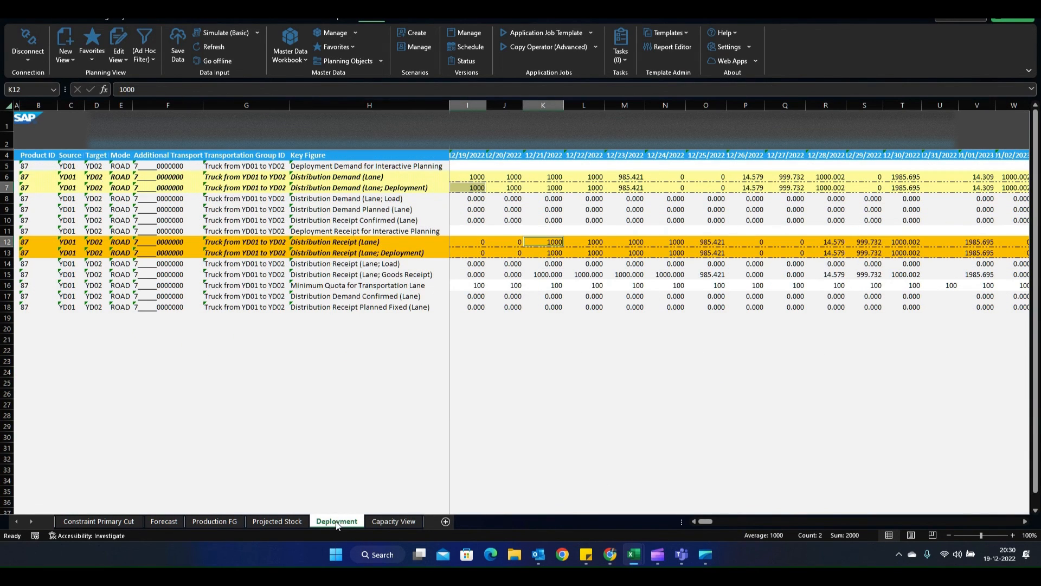
pyautogui.click(545, 402)
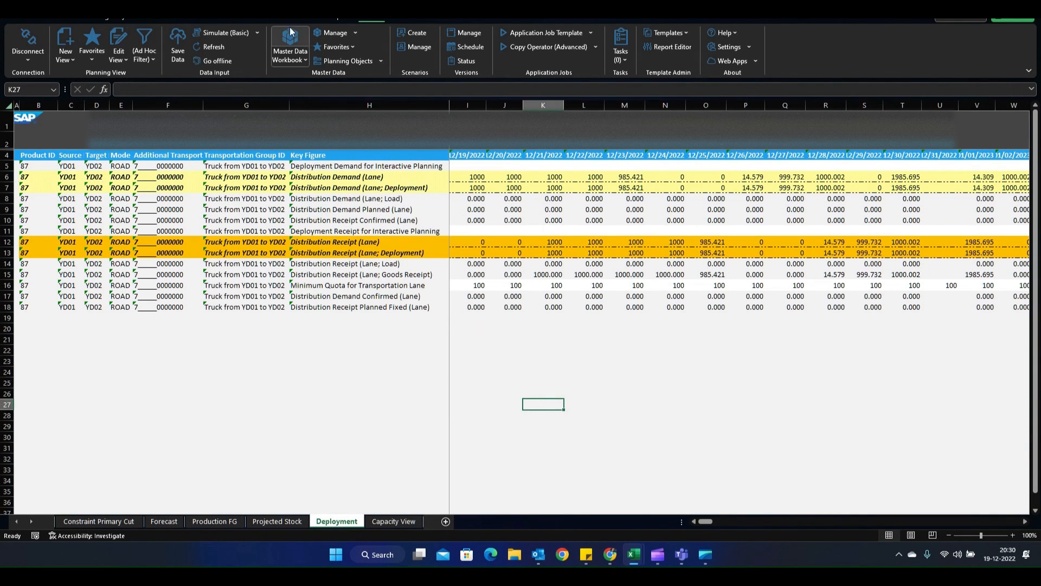
pyautogui.click(207, 49)
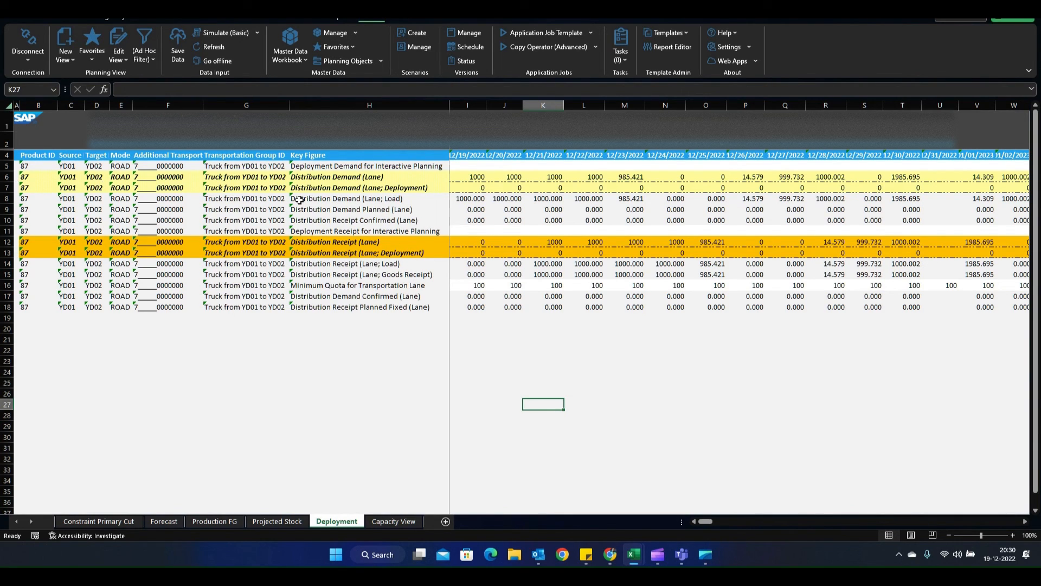
# Step: Compare Distribution Demand (Lane; Load) for 12/19–12/23/2022 with Distribution Receipt (Lane; Goods Receipt) for 12/21–12/25/2022, also marking the Distribution Receipt (Lane; Load) key figure
pyautogui.click(327, 200)
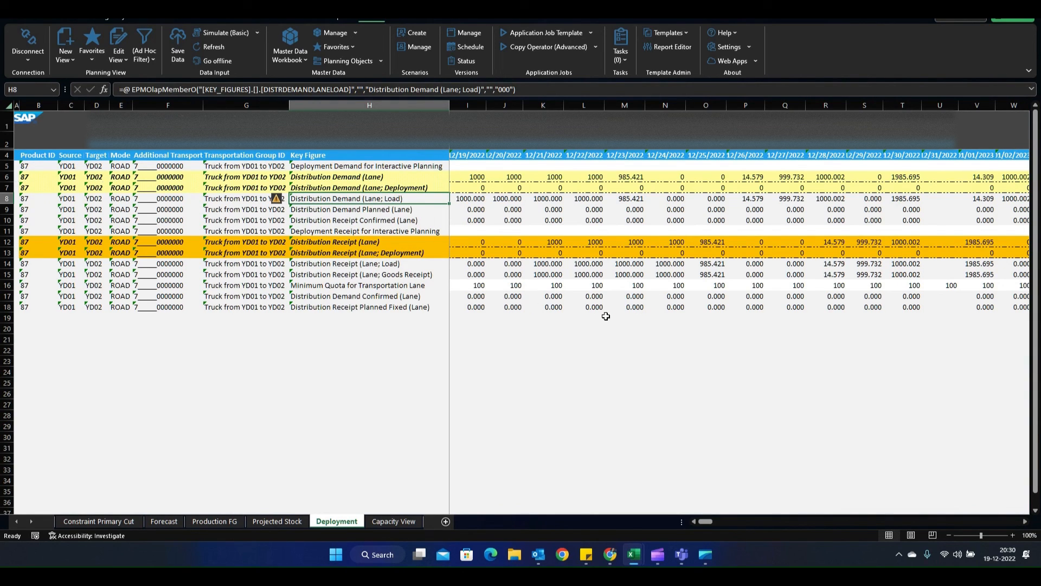
pyautogui.keyDown('ctrl'); pyautogui.click(344, 266); pyautogui.keyUp('ctrl')
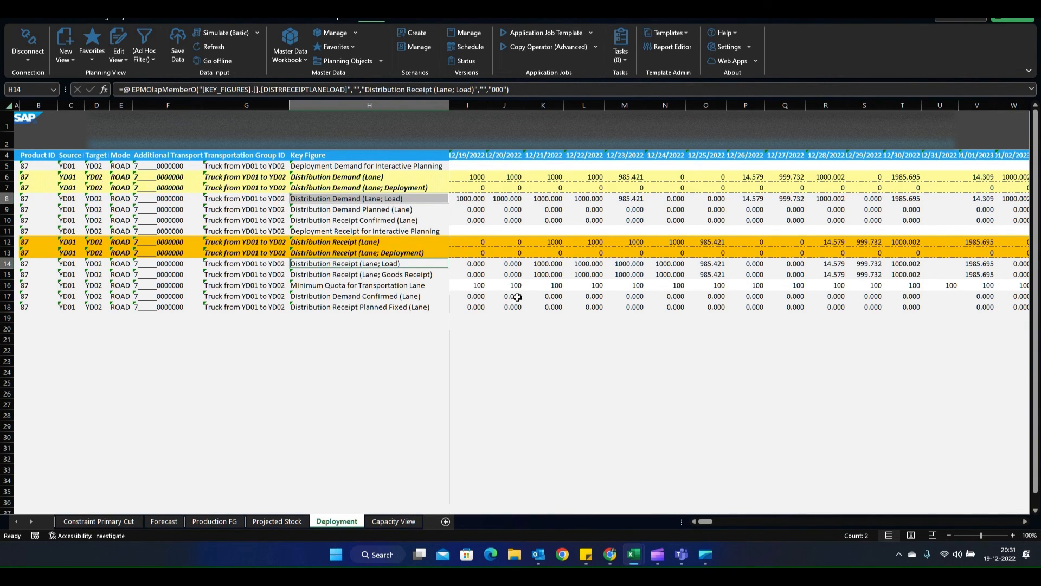
pyautogui.keyDown('ctrl'); pyautogui.click(464, 198); pyautogui.keyUp('ctrl')
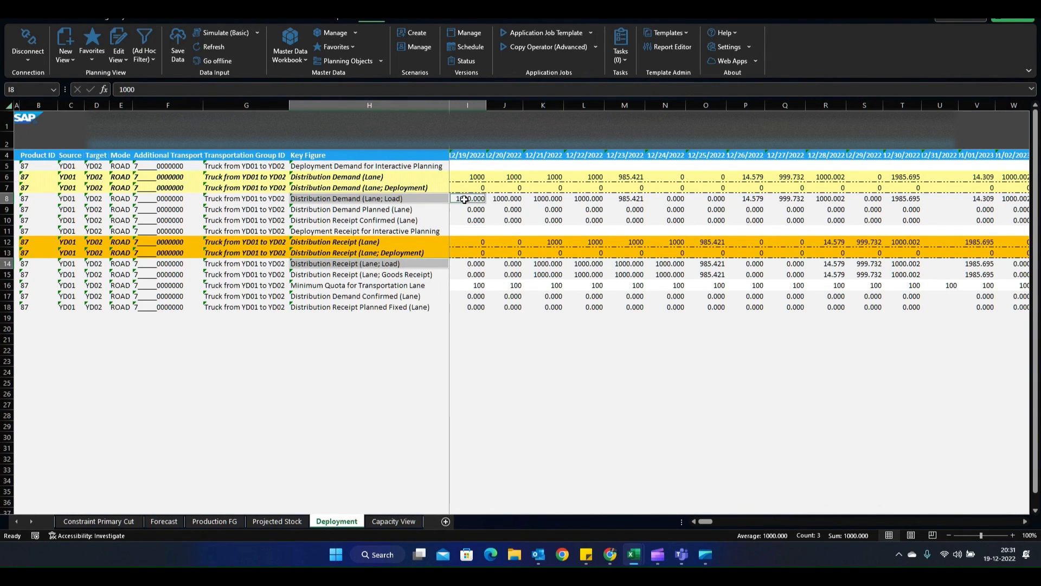
pyautogui.keyDown('ctrl'); pyautogui.click(546, 274); pyautogui.keyUp('ctrl')
pyautogui.keyDown('ctrl'); pyautogui.click(503, 199); pyautogui.keyUp('ctrl')
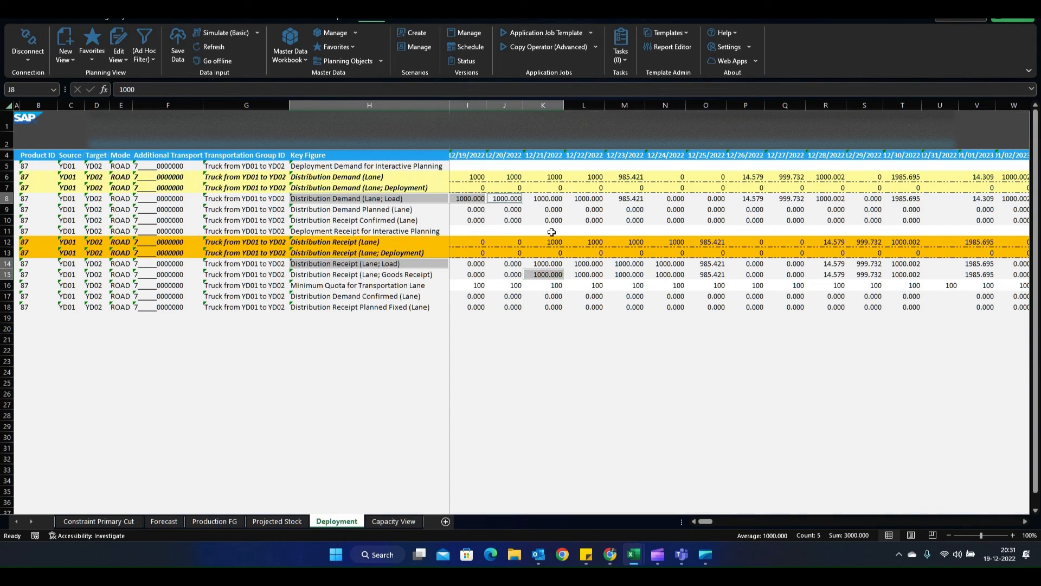
pyautogui.keyDown('ctrl'); pyautogui.click(590, 275); pyautogui.keyUp('ctrl')
pyautogui.keyDown('ctrl'); pyautogui.click(630, 275); pyautogui.keyUp('ctrl')
pyautogui.keyDown('ctrl'); pyautogui.click(681, 276); pyautogui.keyUp('ctrl')
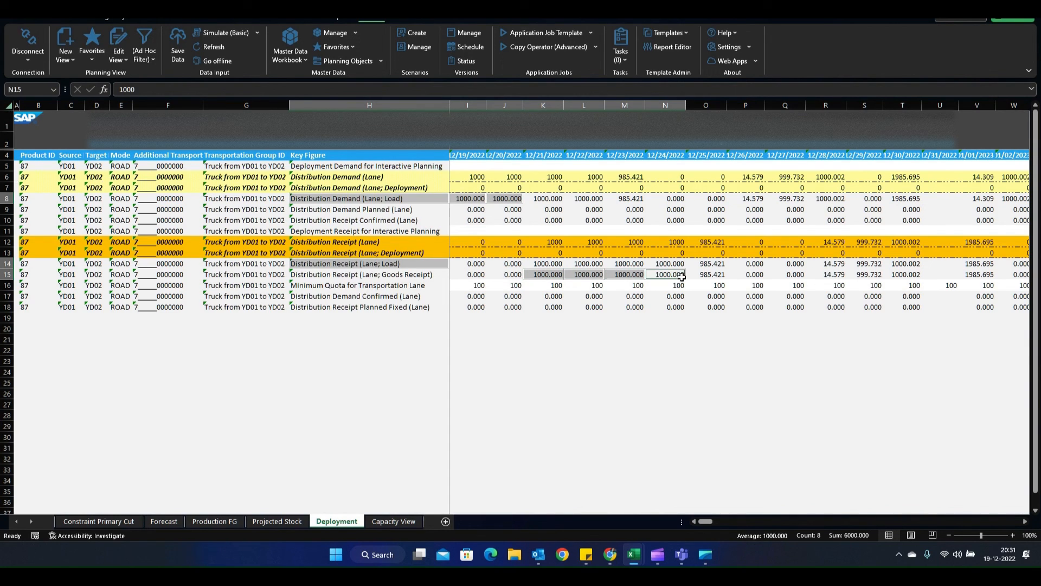
pyautogui.keyDown('ctrl'); pyautogui.click(722, 274); pyautogui.keyUp('ctrl')
pyautogui.keyDown('ctrl'); pyautogui.click(540, 201); pyautogui.keyUp('ctrl')
pyautogui.keyDown('ctrl'); pyautogui.click(593, 202); pyautogui.keyUp('ctrl')
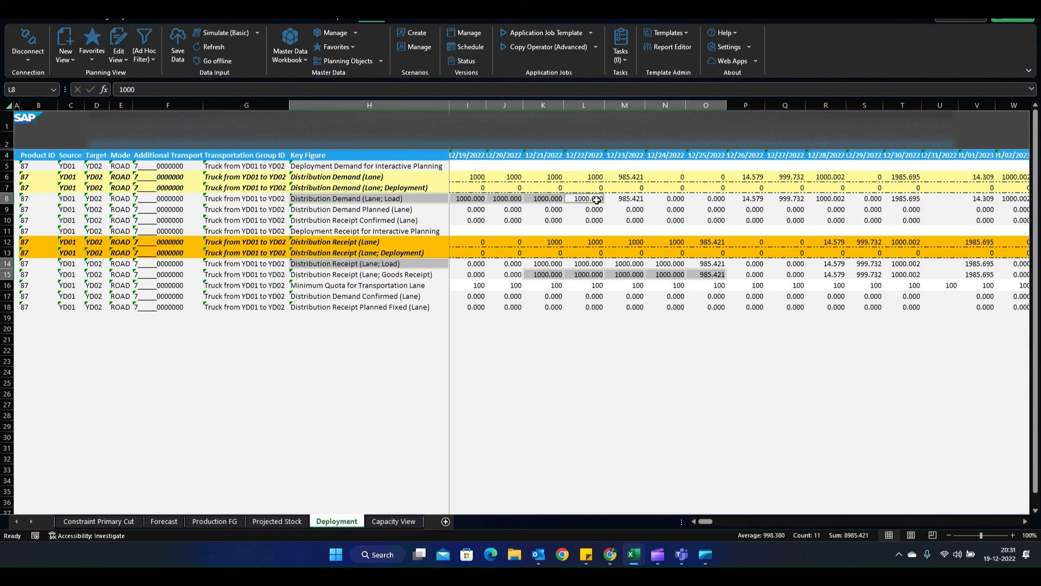
pyautogui.keyDown('ctrl'); pyautogui.click(631, 201); pyautogui.keyUp('ctrl')
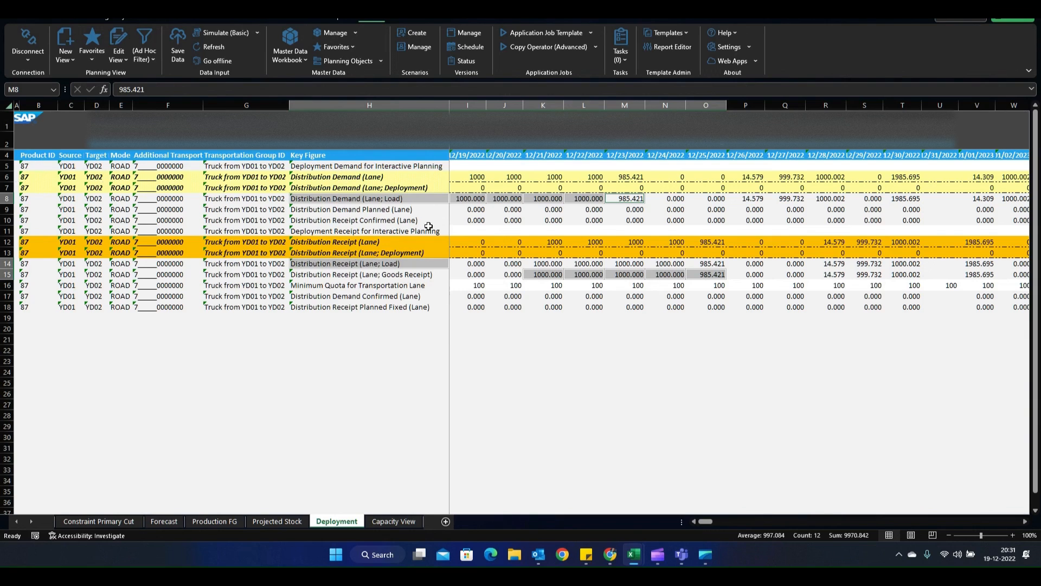
# Step: Compare Distribution Demand (Lane) for 12/19–12/23/2022 and Distribution Demand (Lane; Deployment) for 12/19–12/26/2022 with the lane load demand and receipt key figures
pyautogui.click(366, 220)
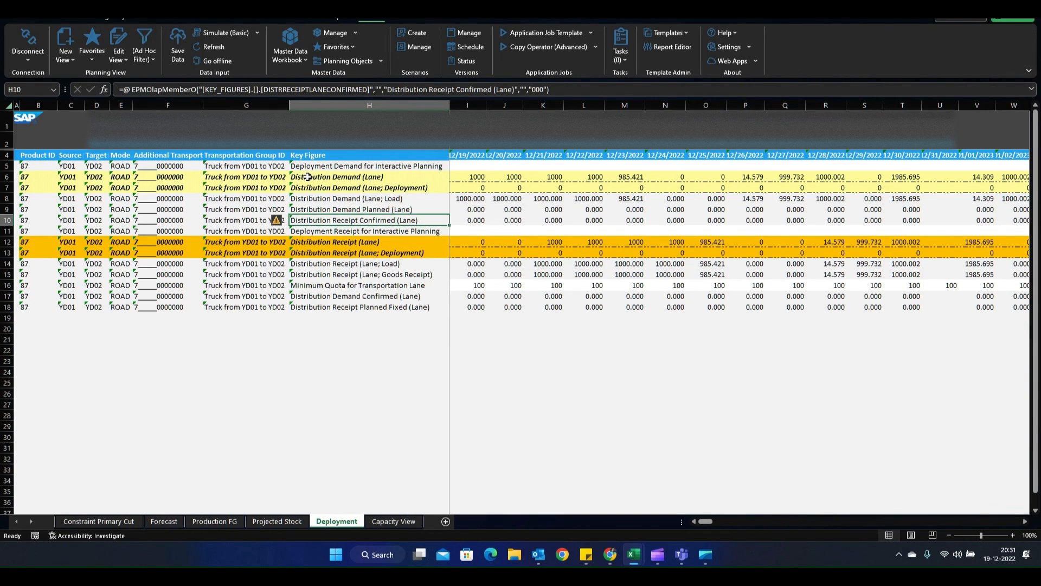
pyautogui.moveTo(302, 176); pyautogui.dragTo(622, 176)
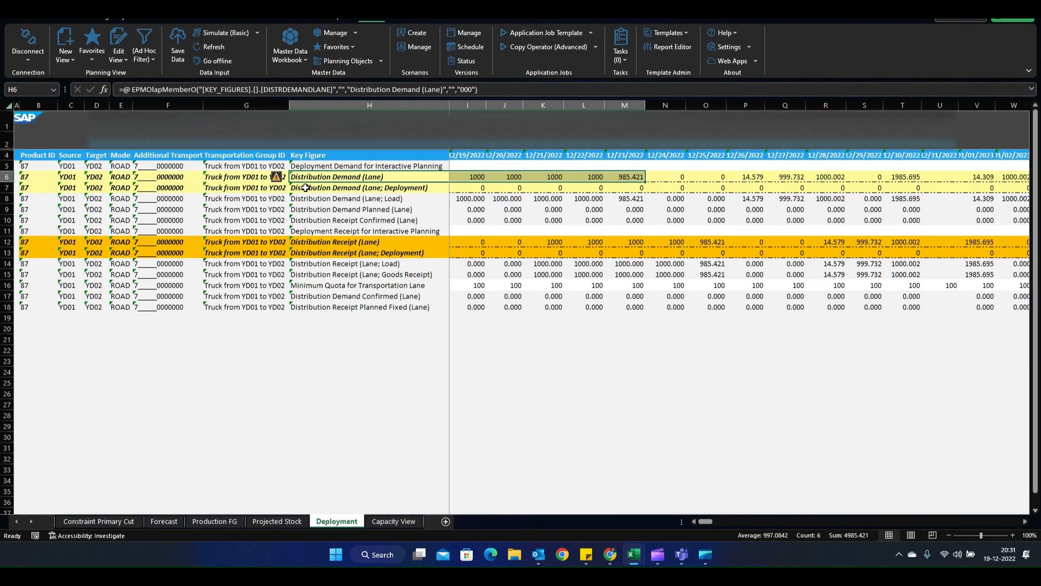
pyautogui.moveTo(305, 187); pyautogui.dragTo(712, 185)
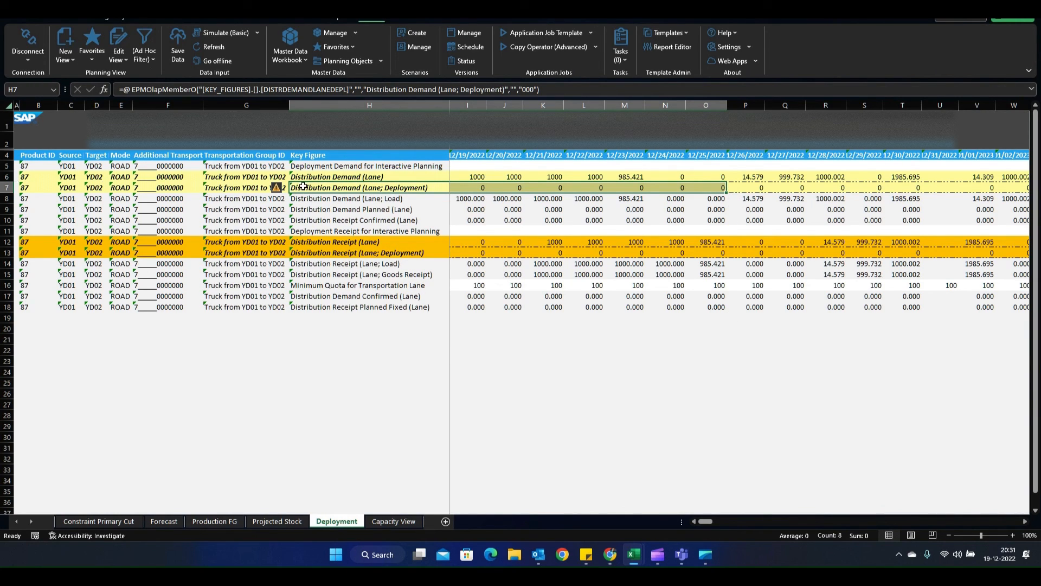
pyautogui.moveTo(302, 186); pyautogui.dragTo(730, 188)
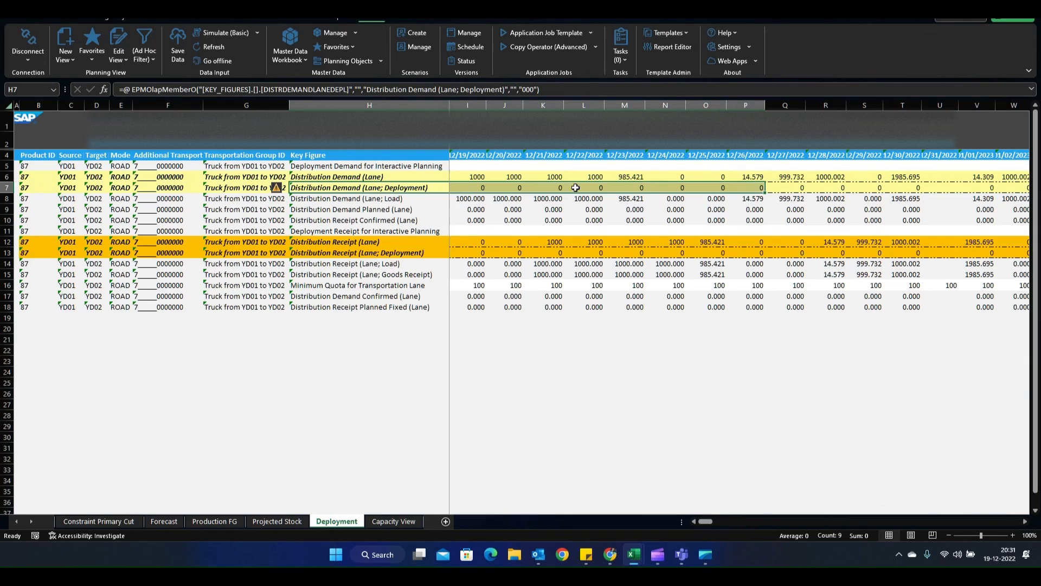
pyautogui.click(345, 201)
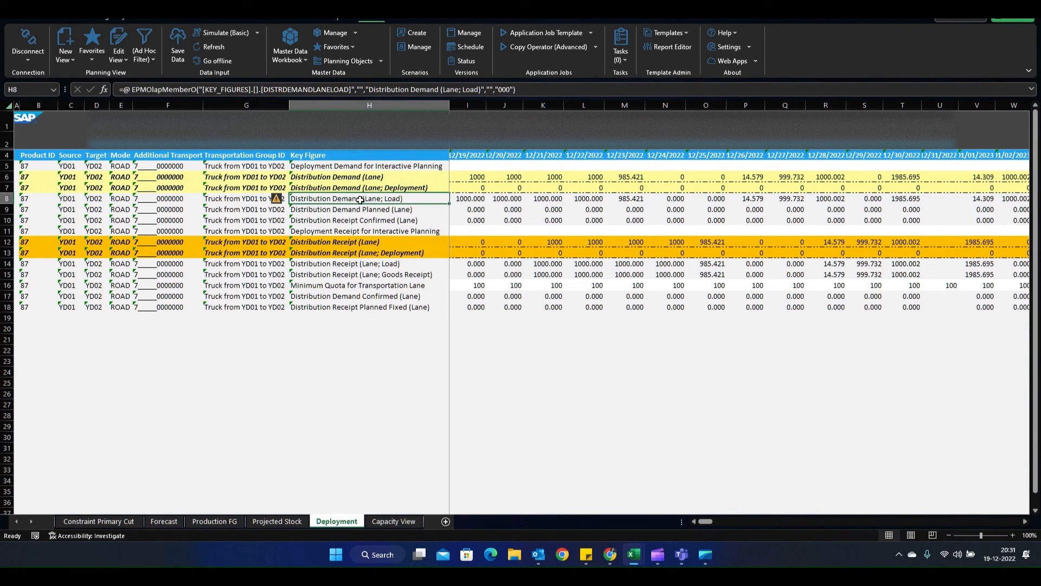
pyautogui.click(338, 264)
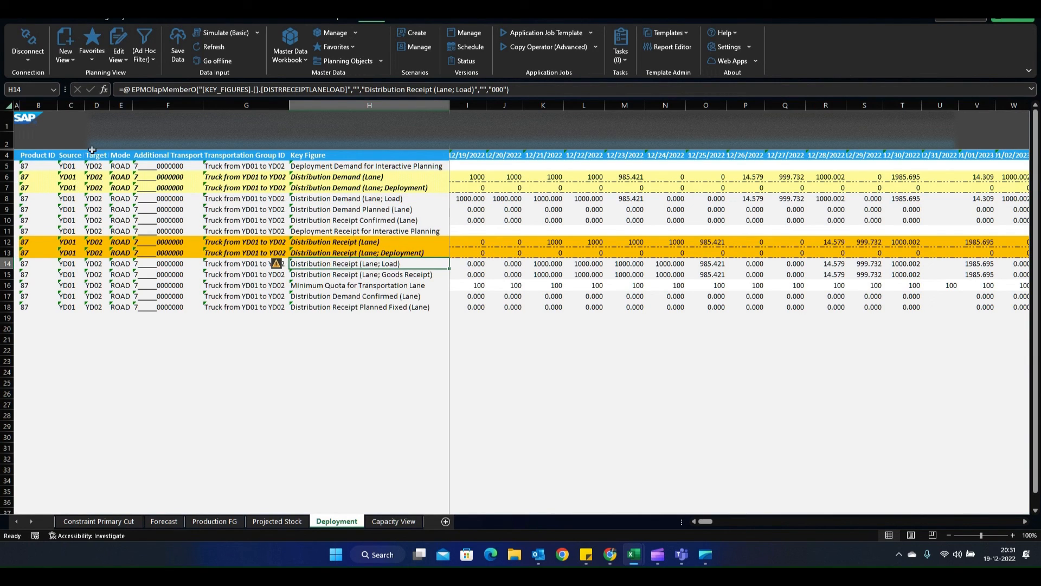